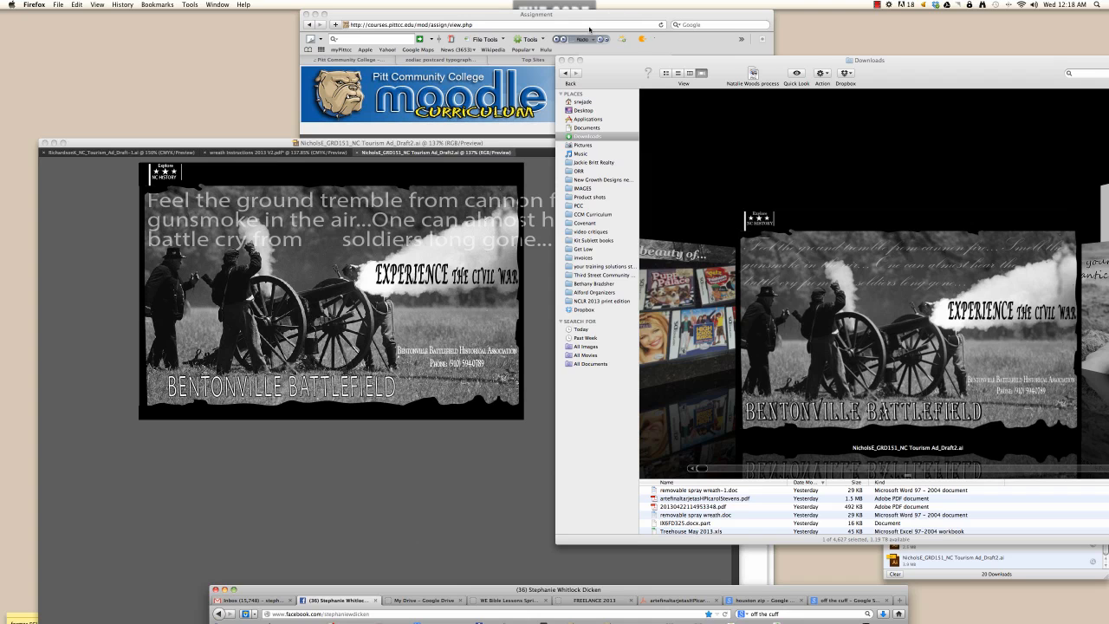
- Close the Finder Downloads window and reposition the NC_Tourism_Ad_Draft2.ai document window
left_click(572, 60)
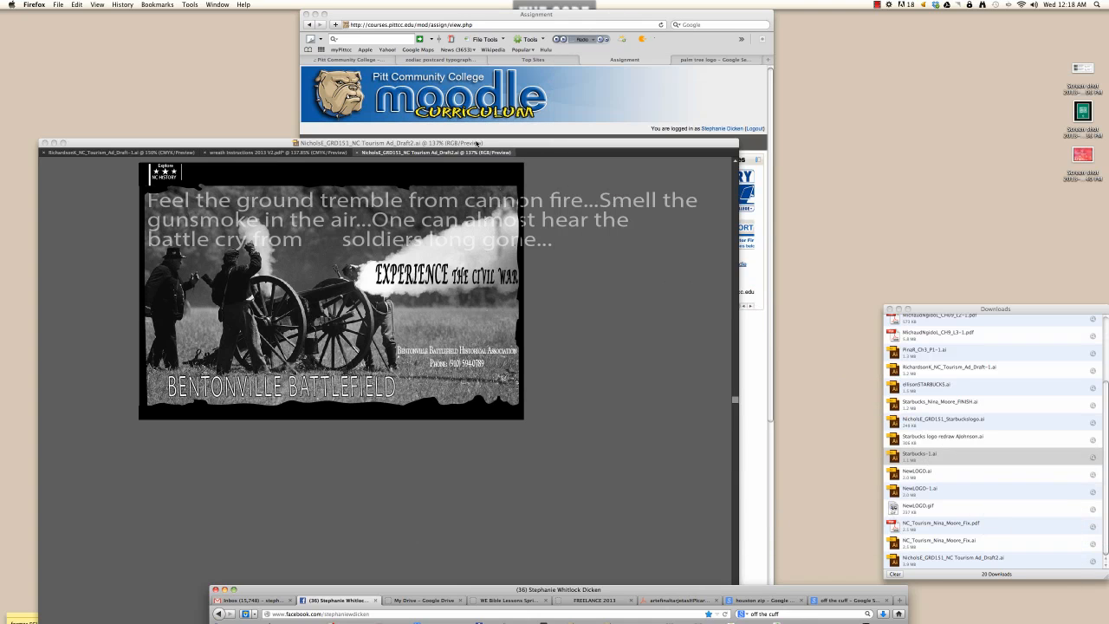
left_click_drag(475, 143, 570, 119)
- Delete the 'Feel the ground tremble' tagline paragraph from the top of the photo
left_click(564, 164)
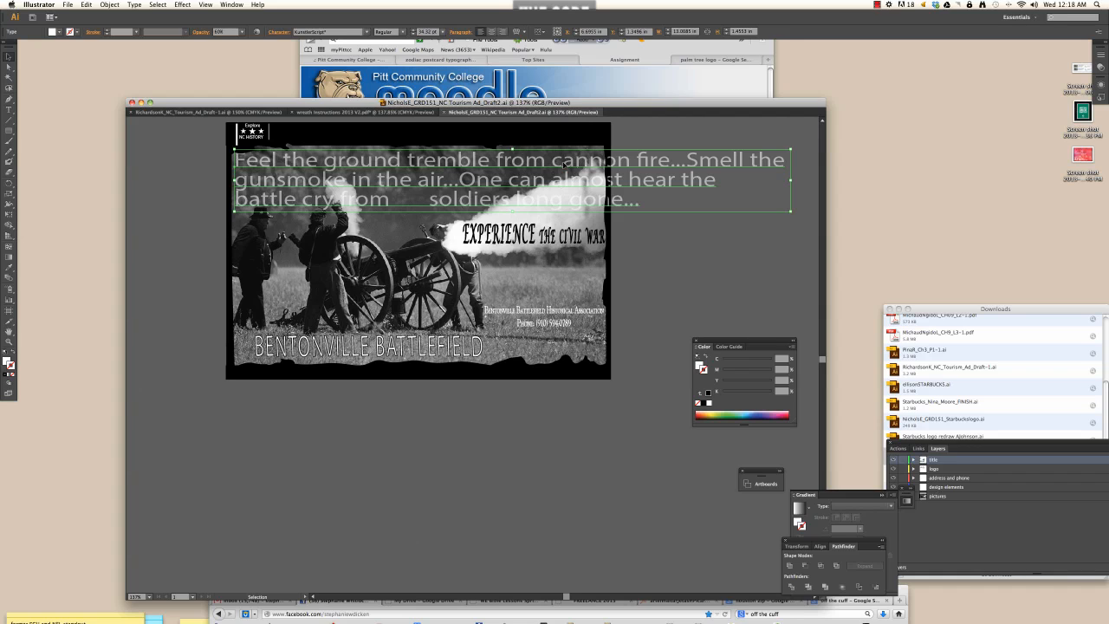
key("Delete")
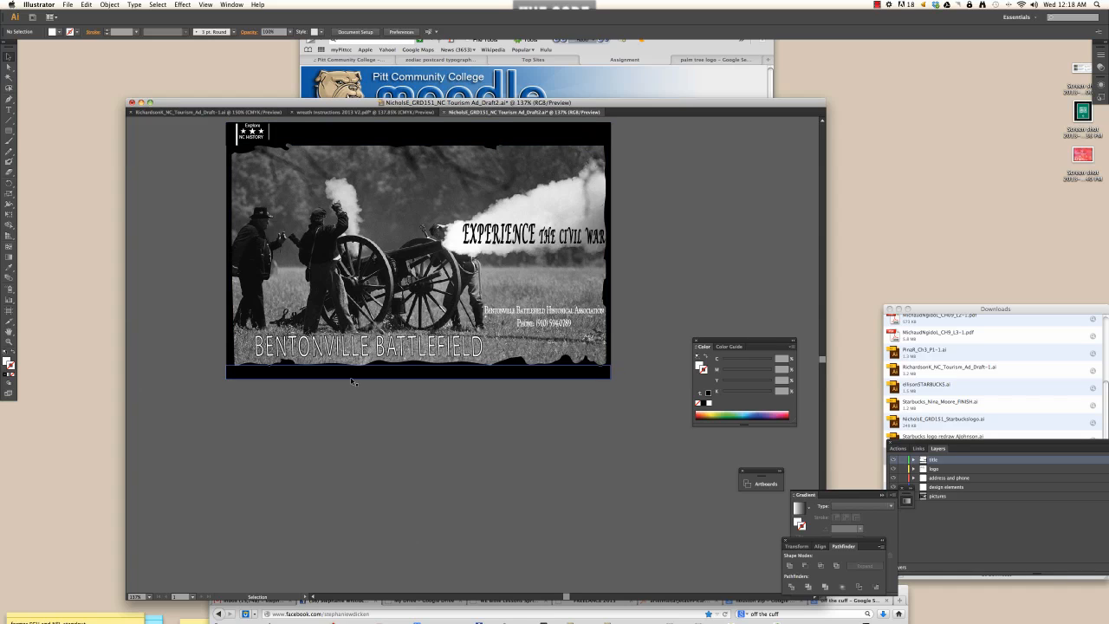
- Select only the Explore NC HISTORY logo, excluding border shapes, and drag it to the lower right
left_click(249, 137)
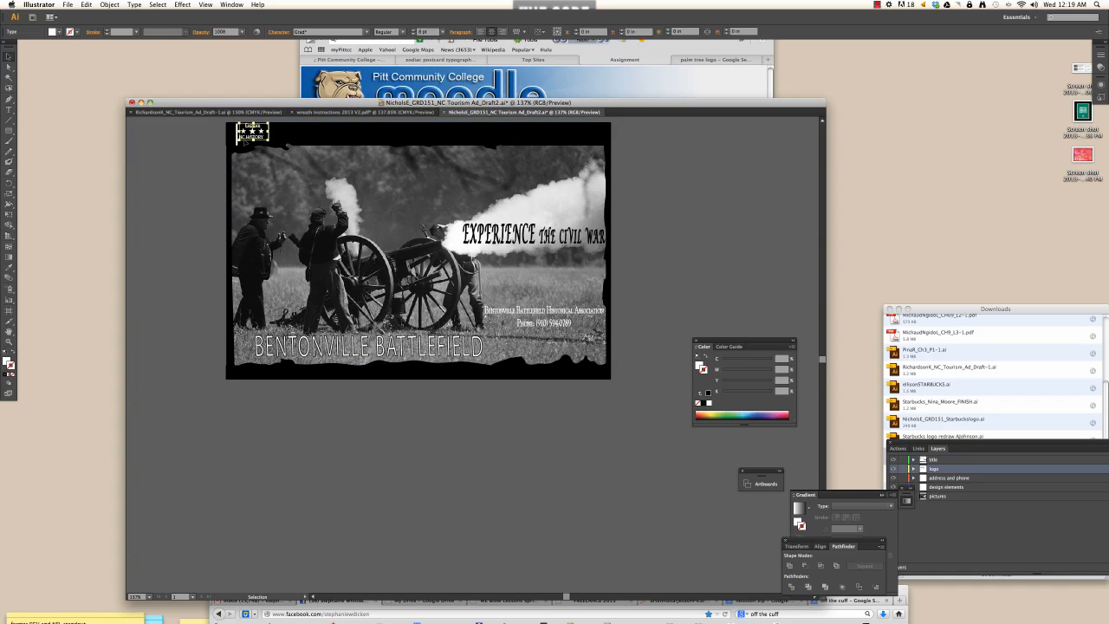
left_click_drag(222, 122, 276, 145)
left_click(326, 142, "shift")
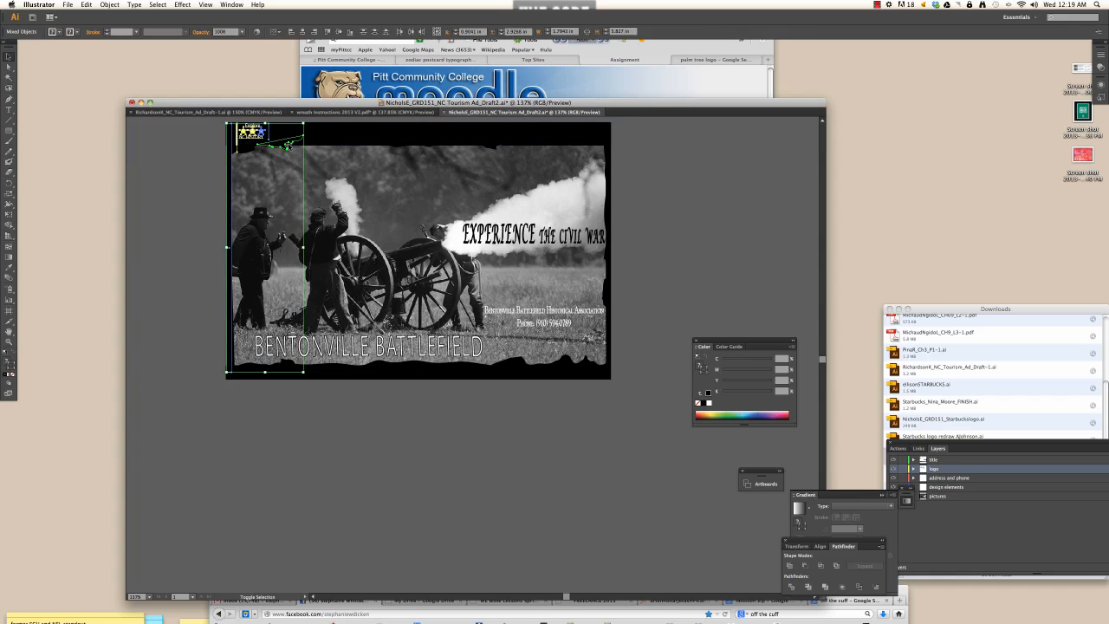
left_click(289, 144, "shift")
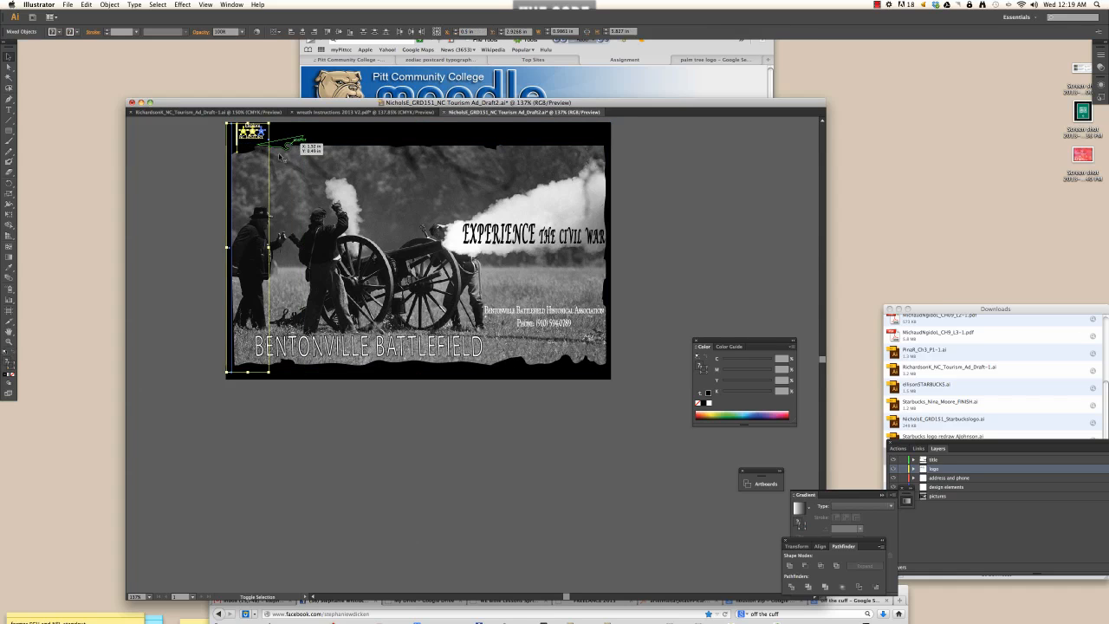
left_click(231, 176, "shift")
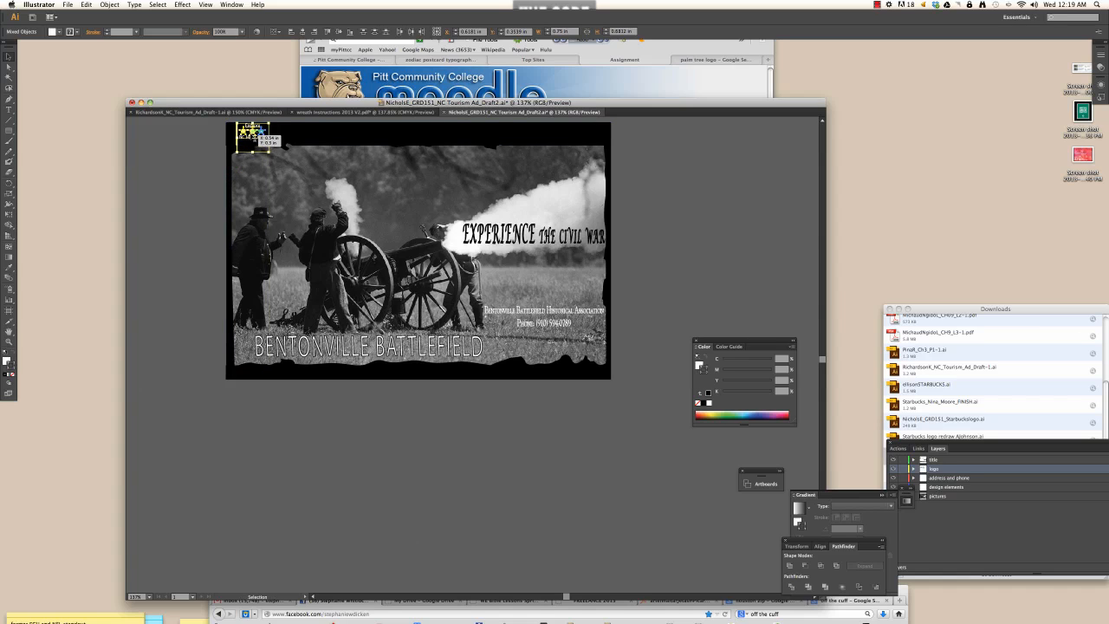
left_click_drag(256, 131, 542, 357)
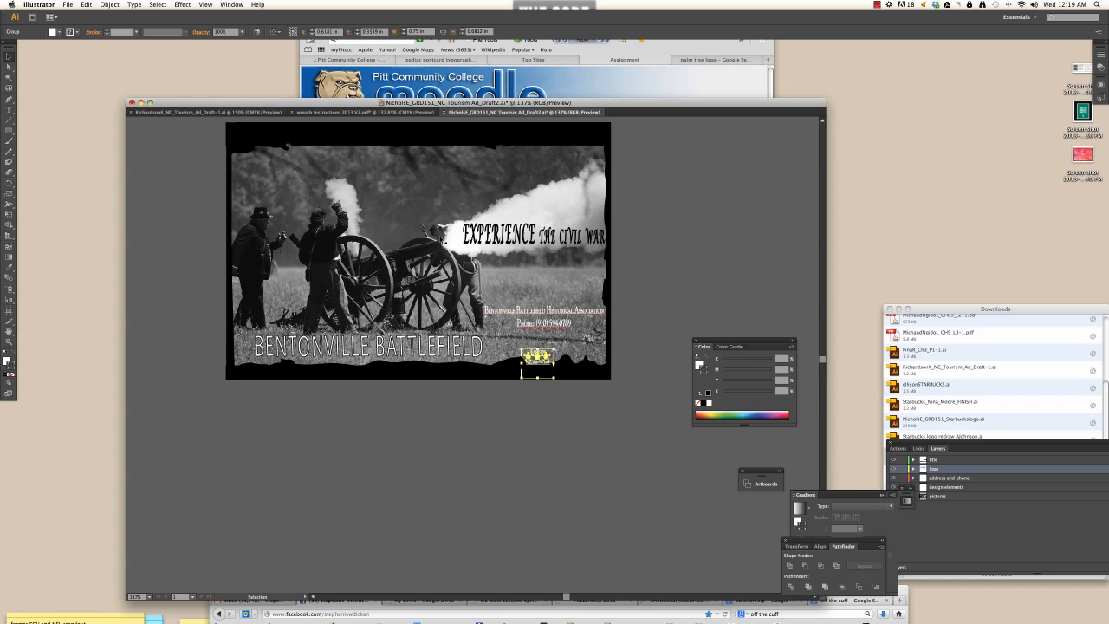
left_click(374, 155)
left_click(416, 145)
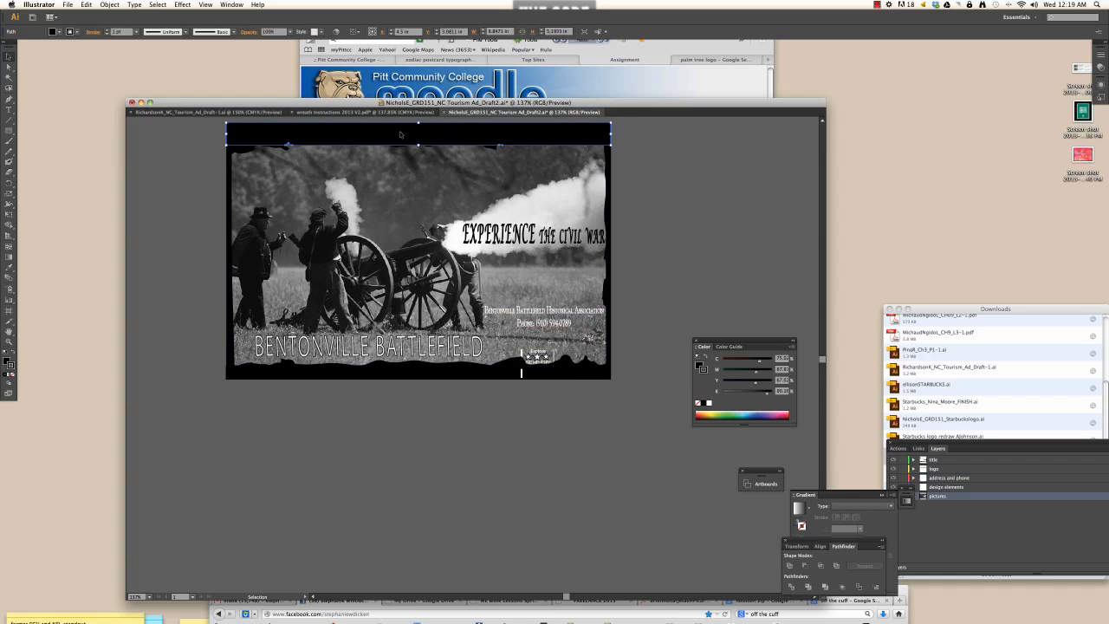
left_click_drag(417, 145, 418, 130)
left_click(439, 149)
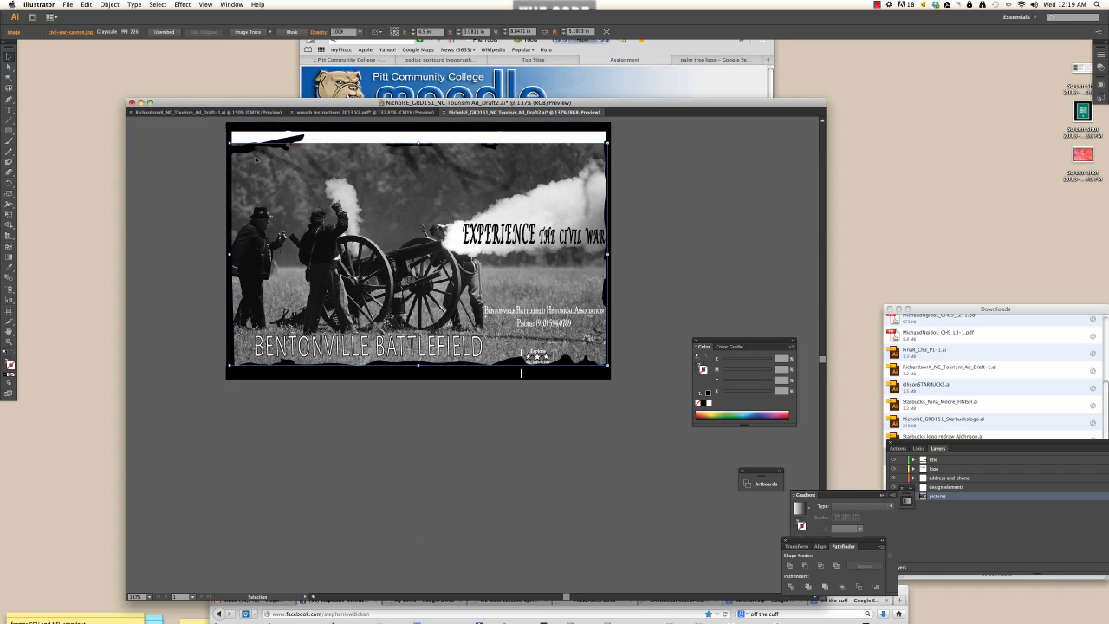
key("super+z")
key("super+z")
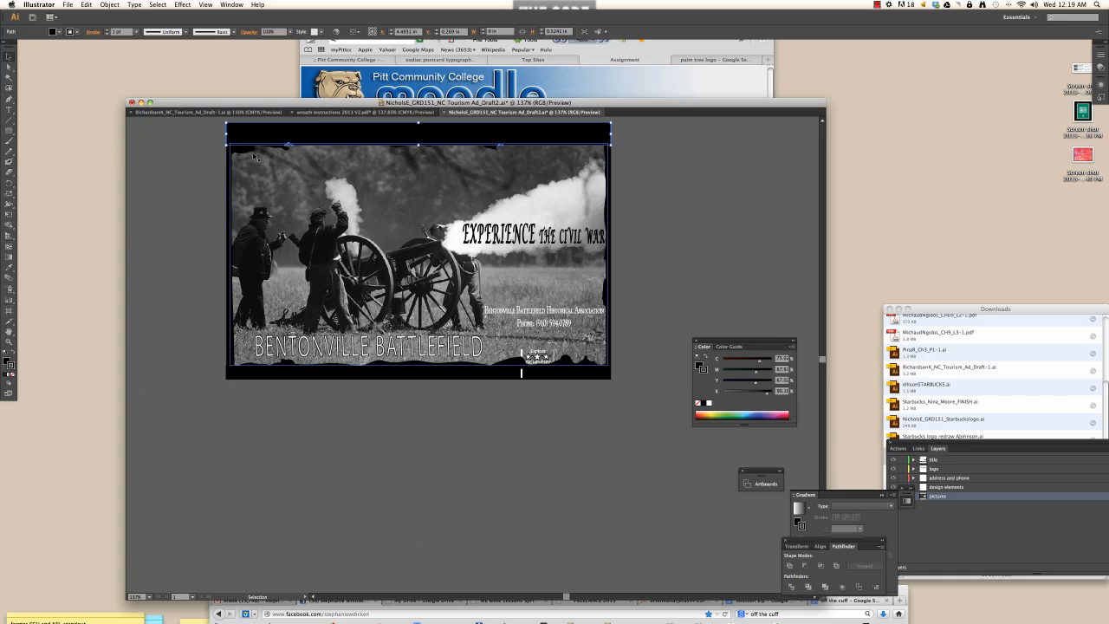
left_click(156, 198)
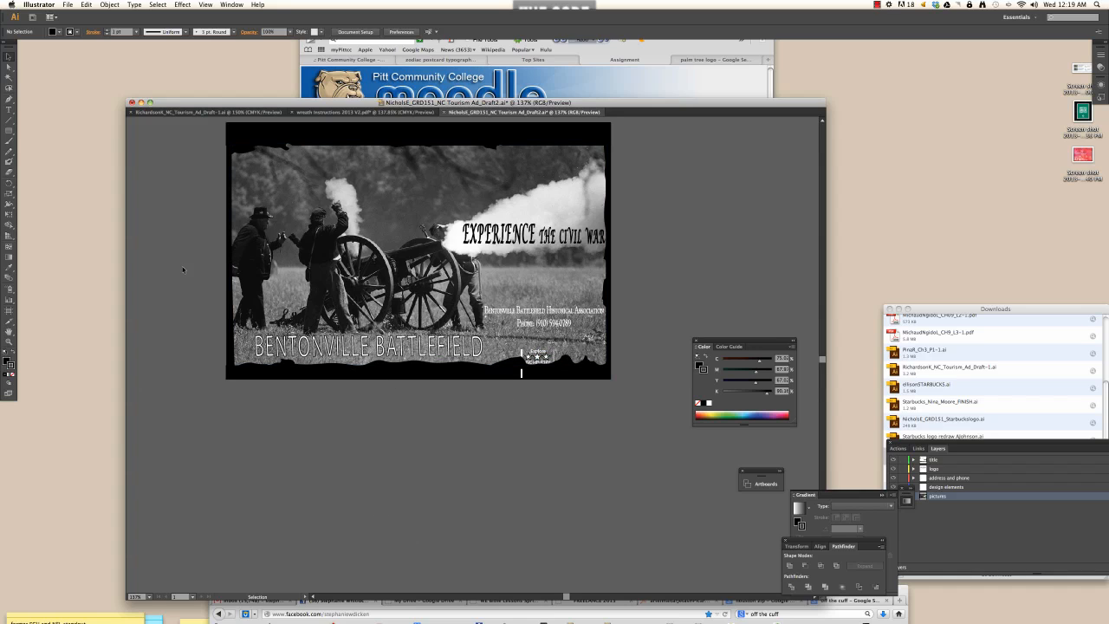
- Try shifting all artwork except the bottom black border upward, then undo the move
left_click_drag(209, 141, 595, 375)
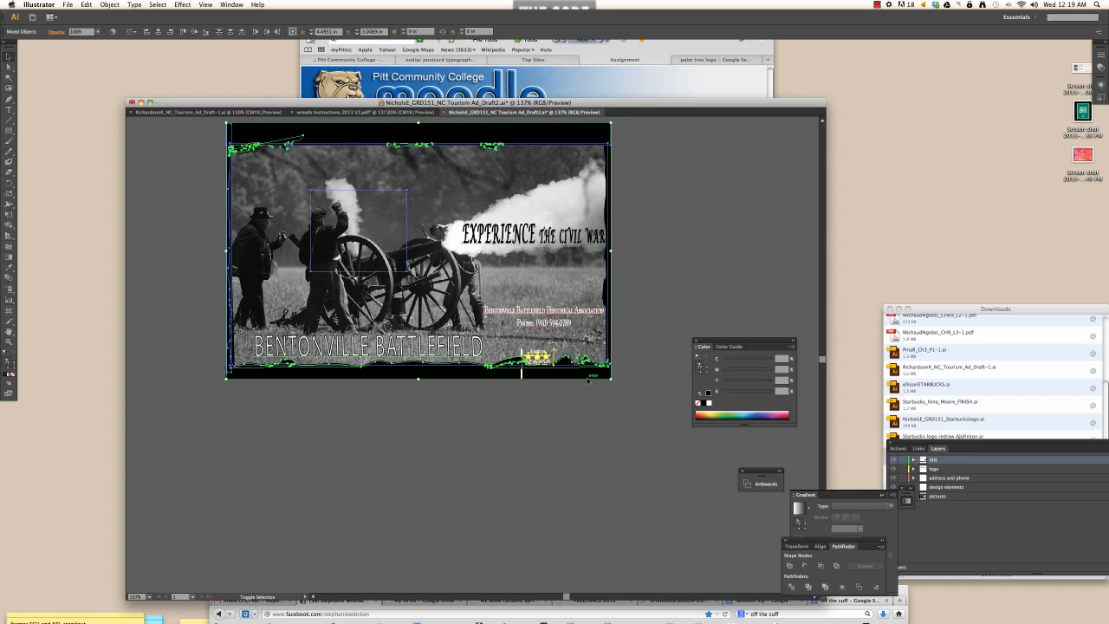
left_click(590, 376, "shift")
left_click_drag(568, 374, 568, 359)
left_click(654, 366)
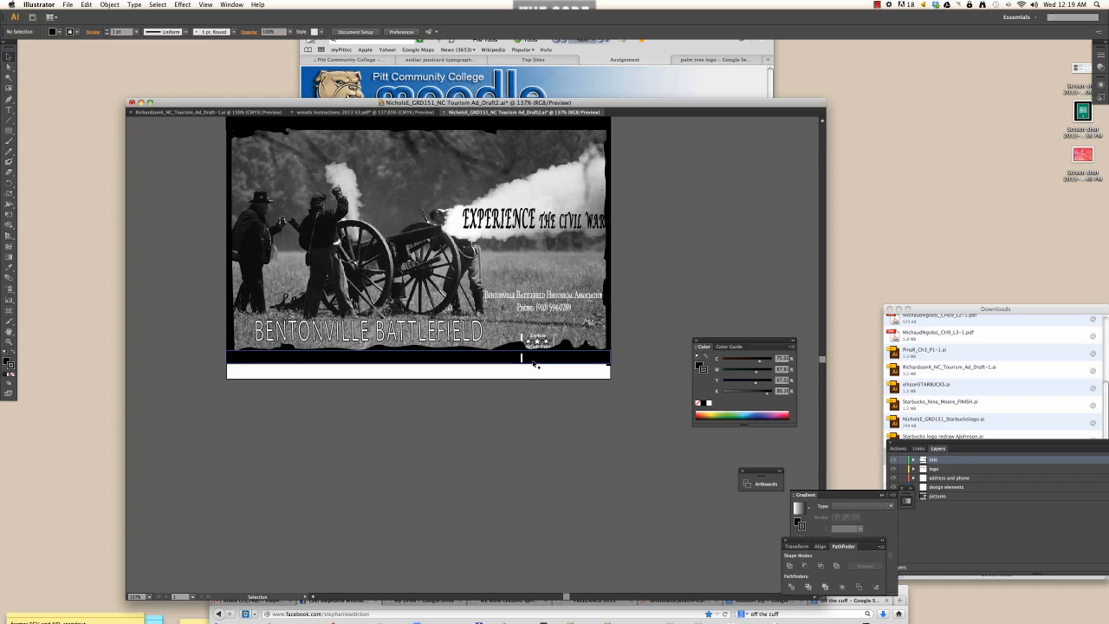
key("super+z")
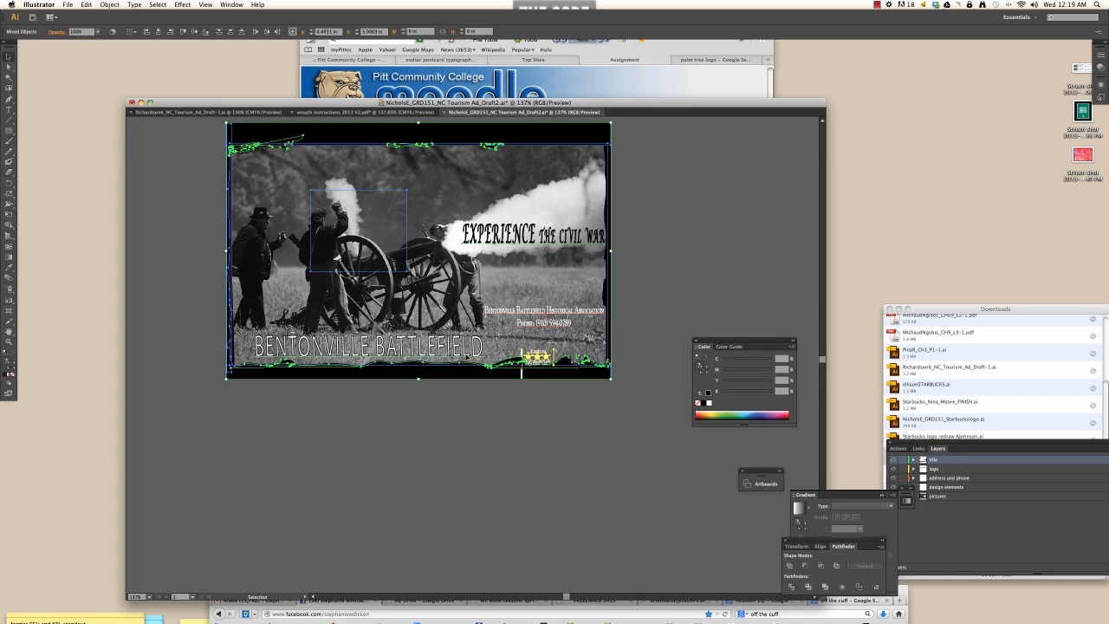
left_click(585, 385)
- Drag the Explore NC HISTORY logo up beside the BENTONVILLE BATTLEFIELD title
left_click(531, 357)
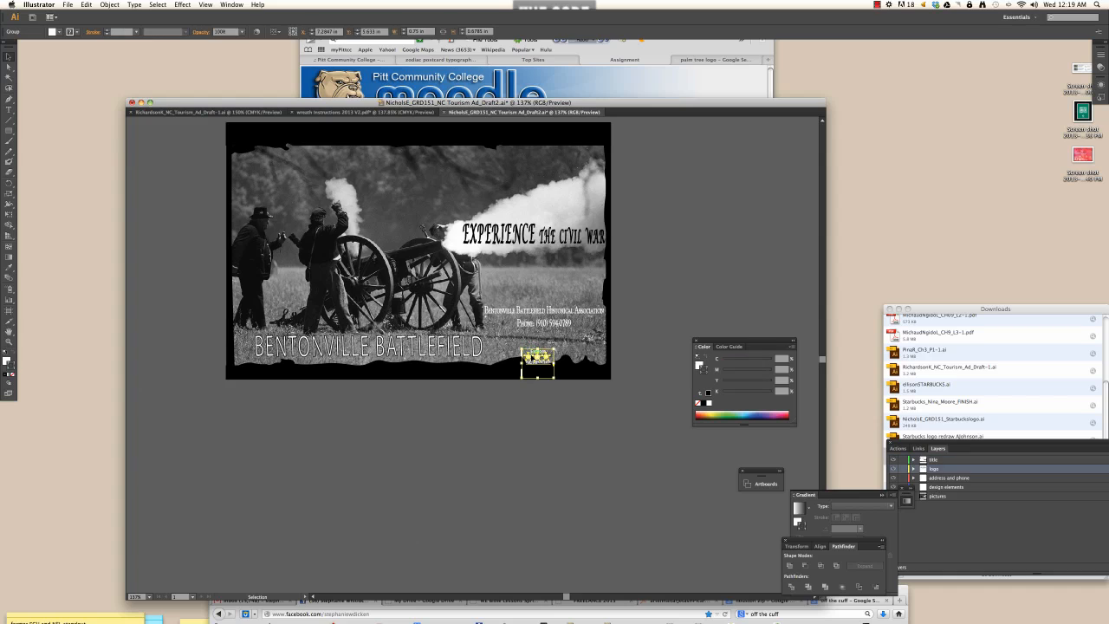
left_click_drag(531, 355, 504, 337)
left_click(183, 382)
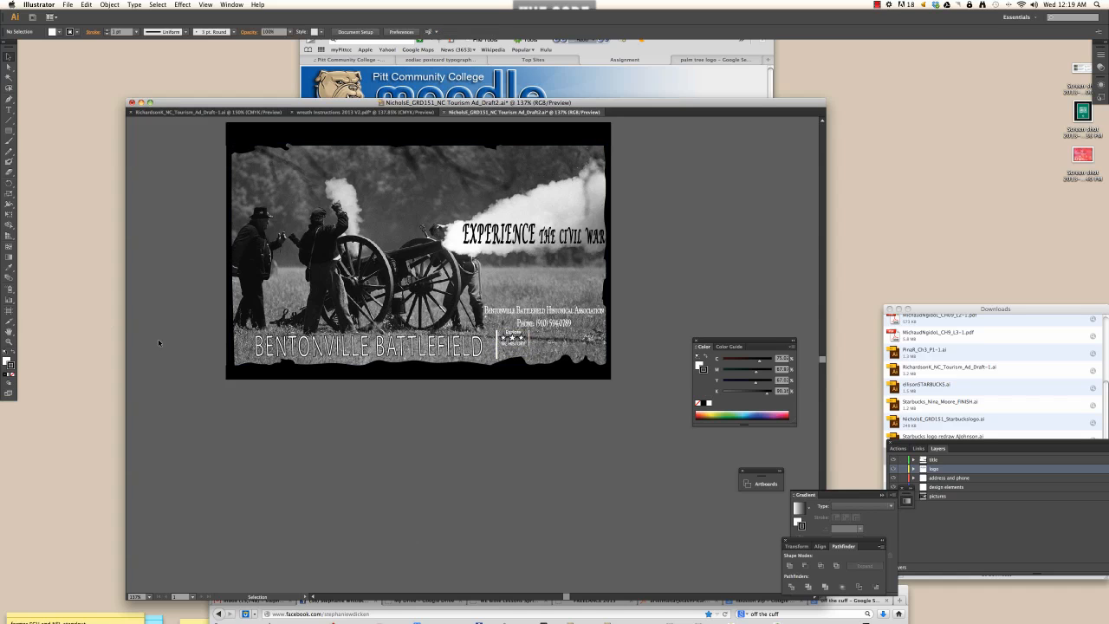
- Zoom in on the logo and draw a black-filled, no-stroke rectangle over it
key("z")
left_click_drag(487, 325, 568, 382)
left_click(9, 132)
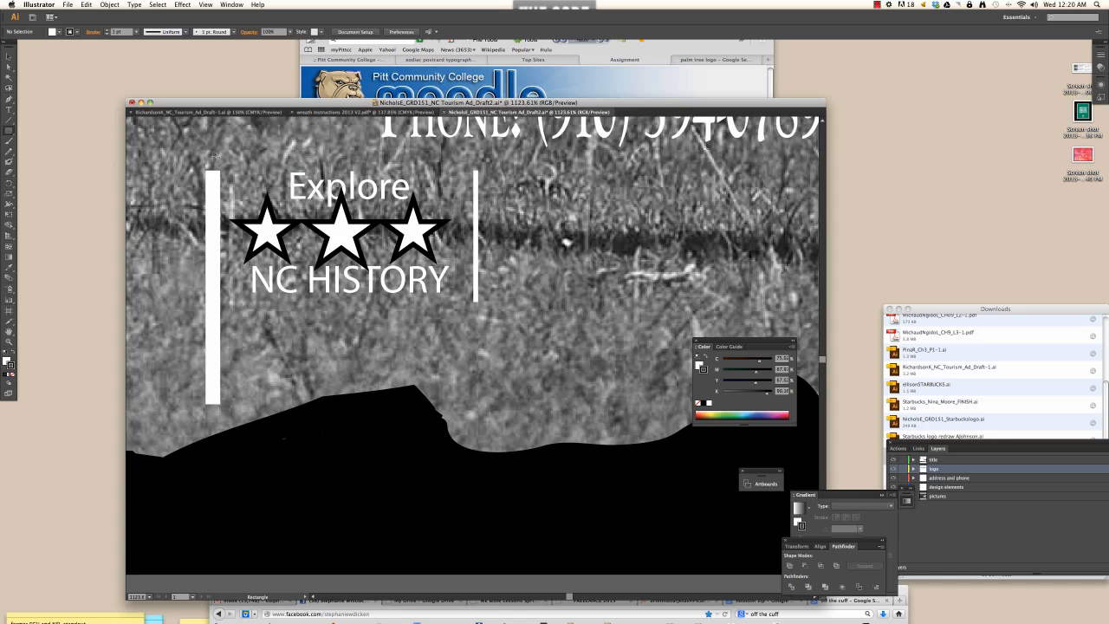
left_click_drag(208, 171, 476, 304)
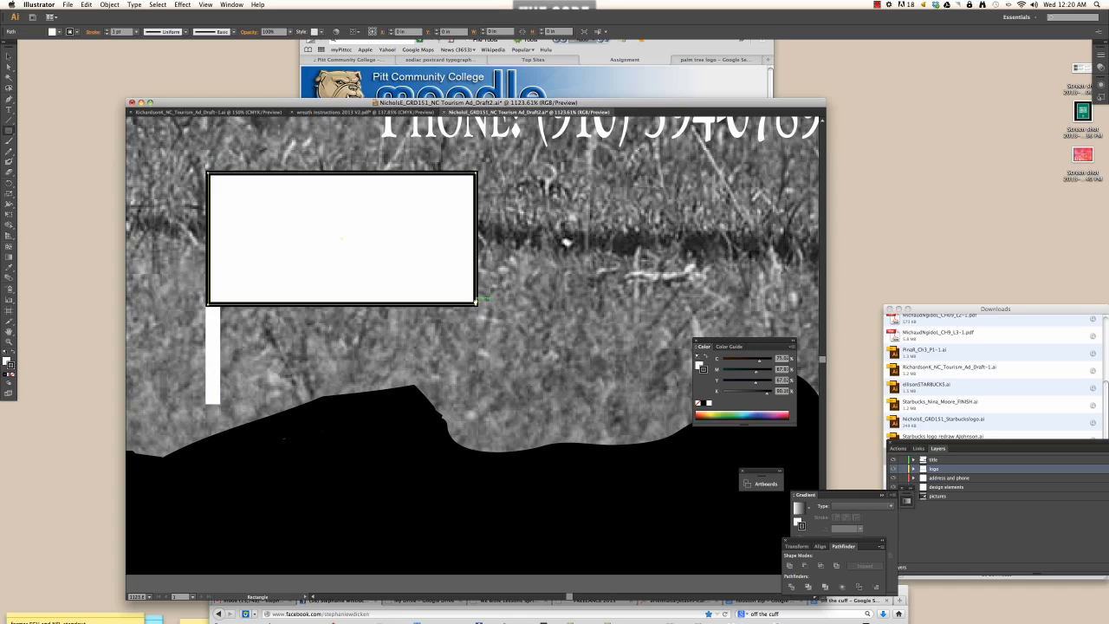
left_click(15, 357)
left_click(14, 374)
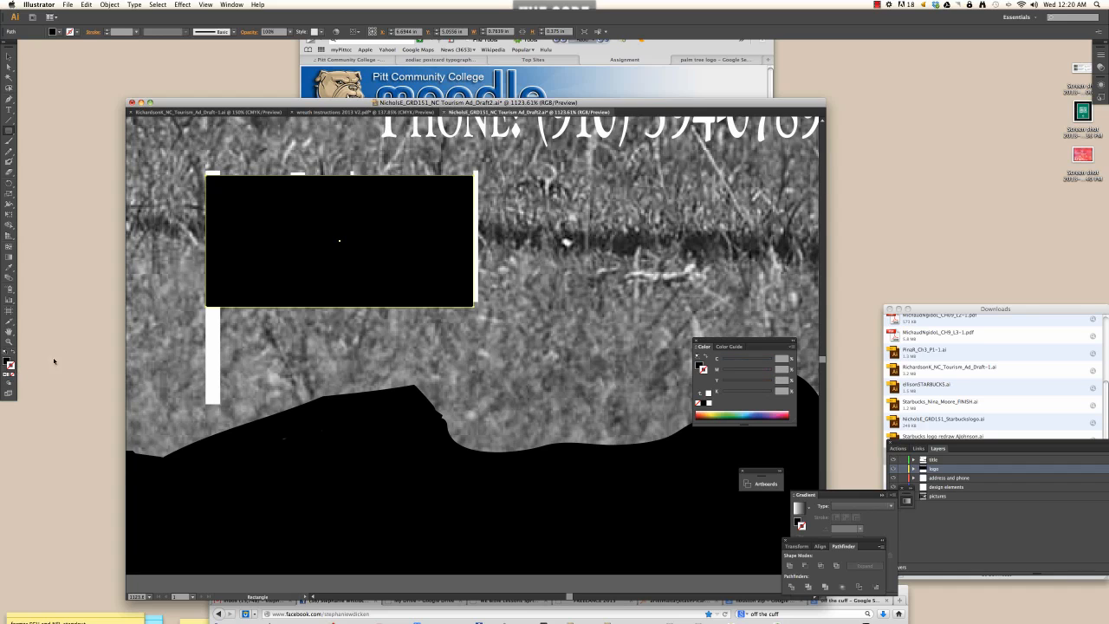
- Send the black rectangle behind the logo with Object > Arrange > Send to Back
left_click(9, 56)
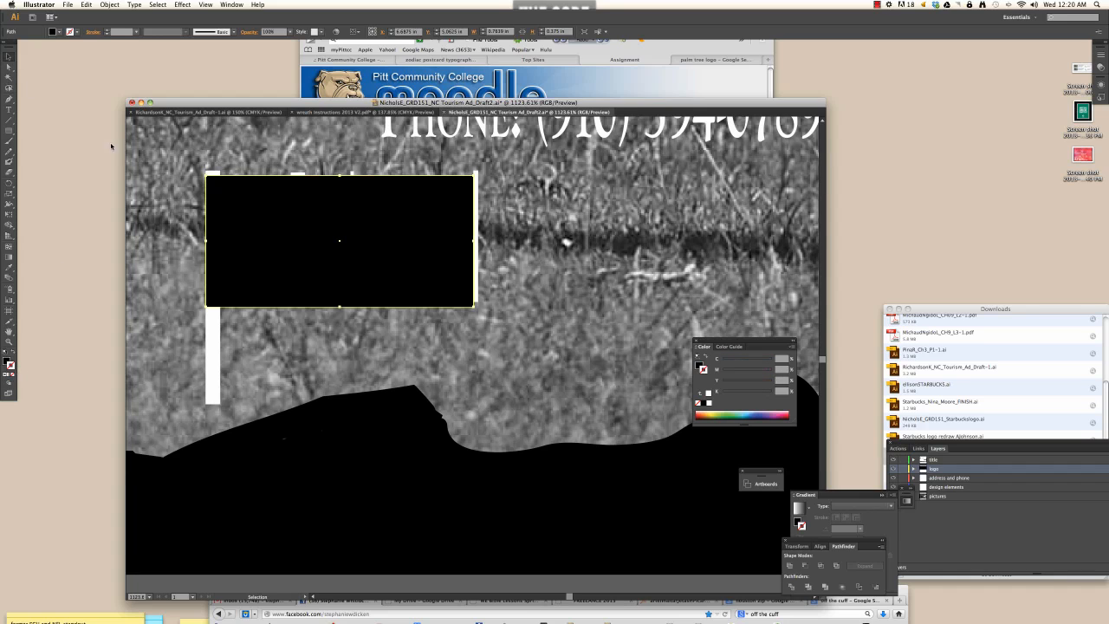
left_click(156, 171, "shift")
left_click(110, 5)
mouse_move(121, 23)
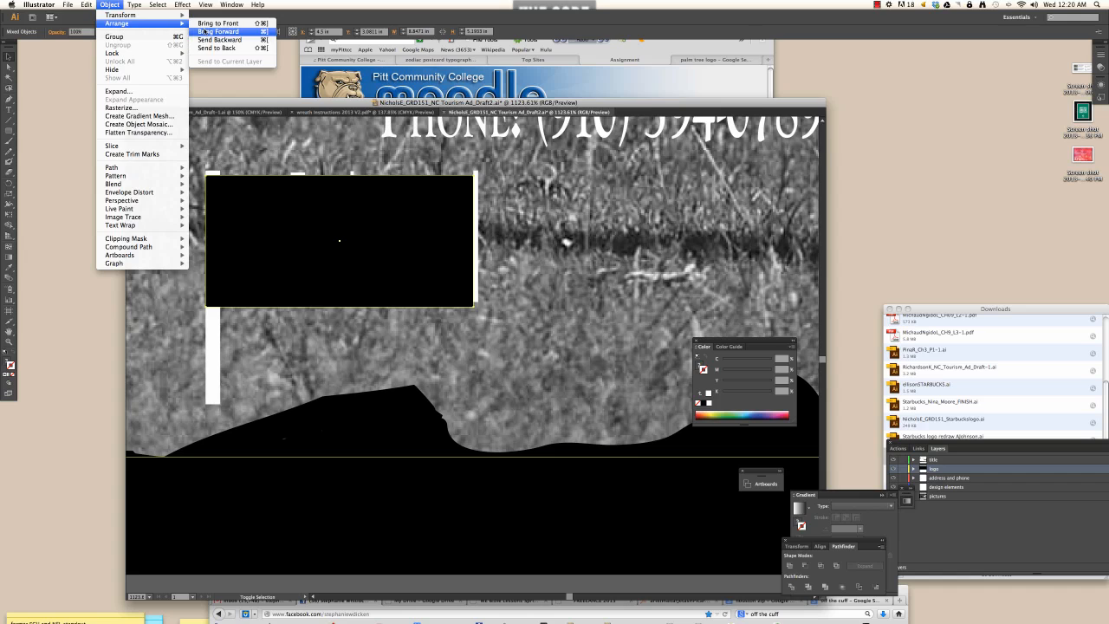
left_click(215, 48)
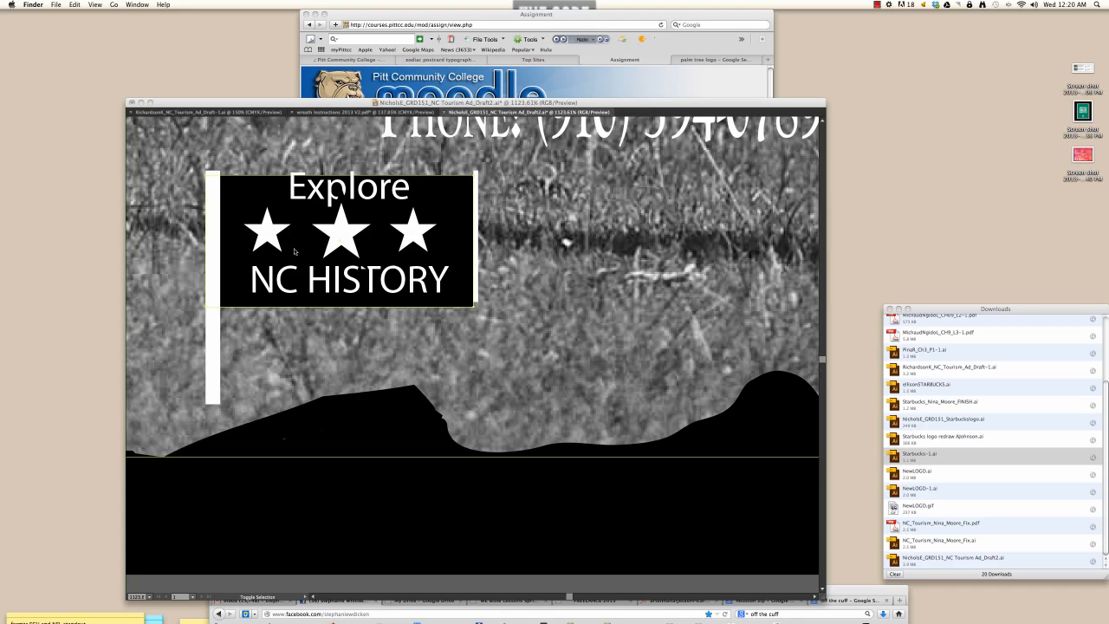
- Fit the ad in view, delete the green-field horseman photo, and move the Color panel aside
left_click(329, 149)
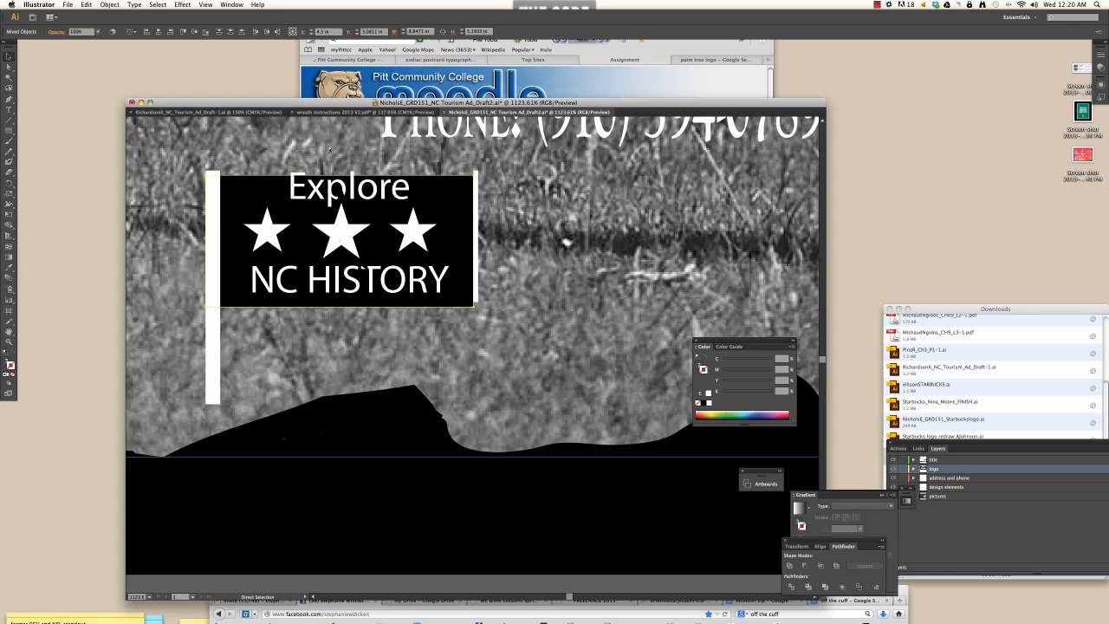
key("super+0")
left_click(366, 301)
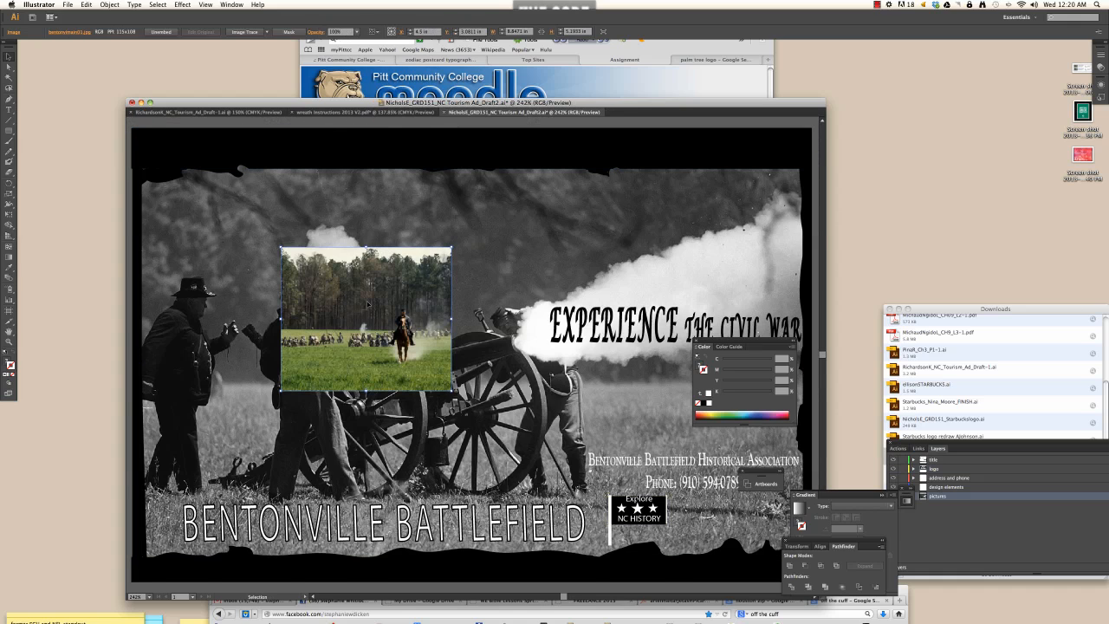
key("Delete")
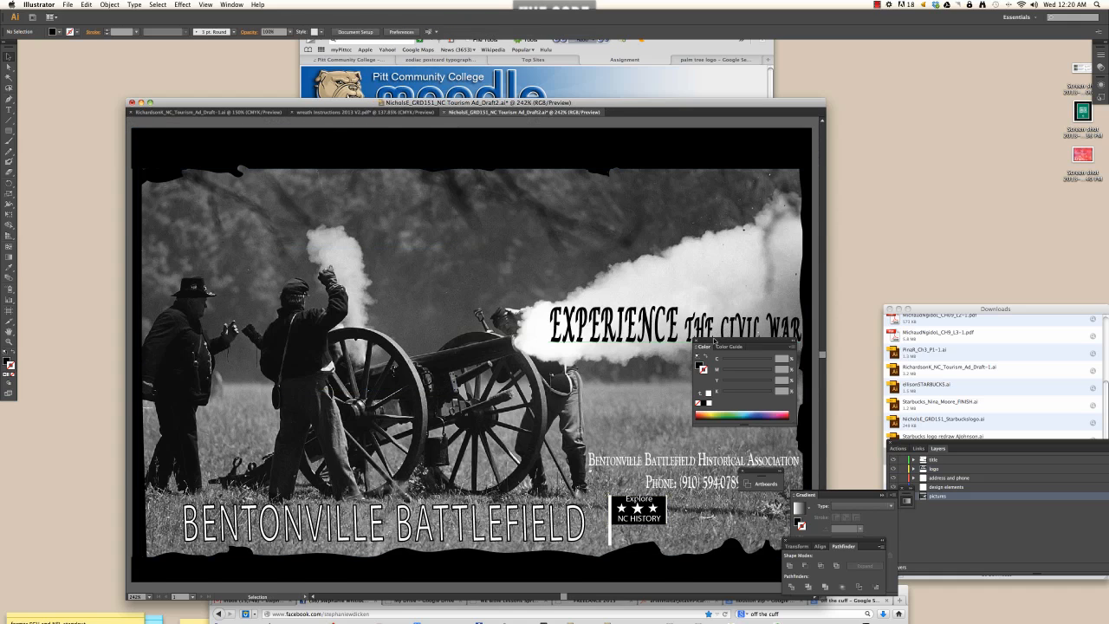
left_click_drag(714, 340, 914, 334)
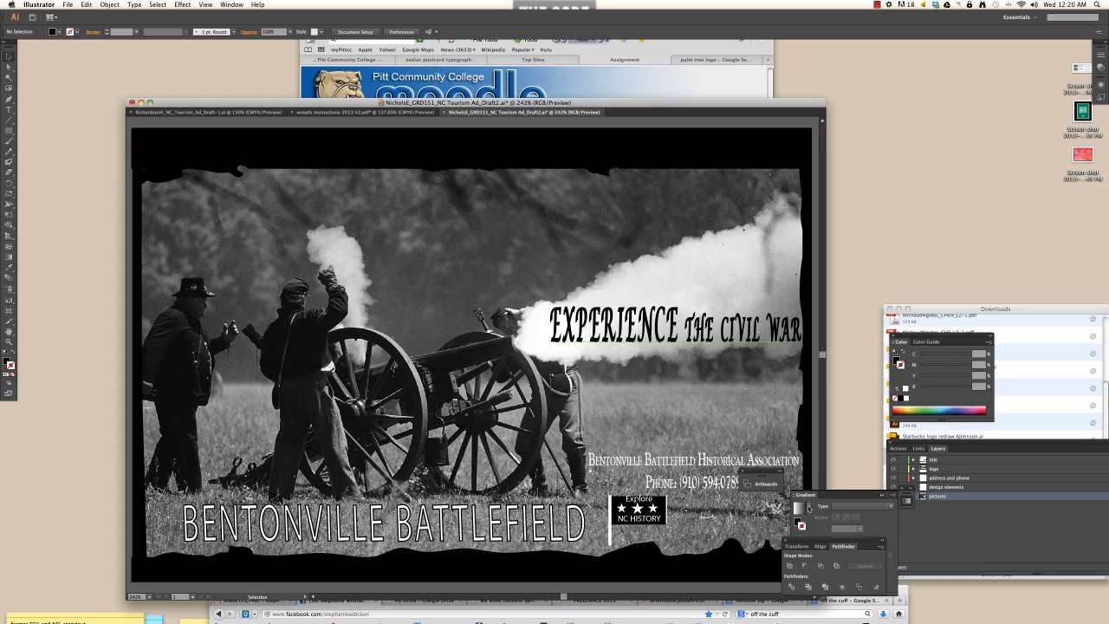
left_click(739, 475)
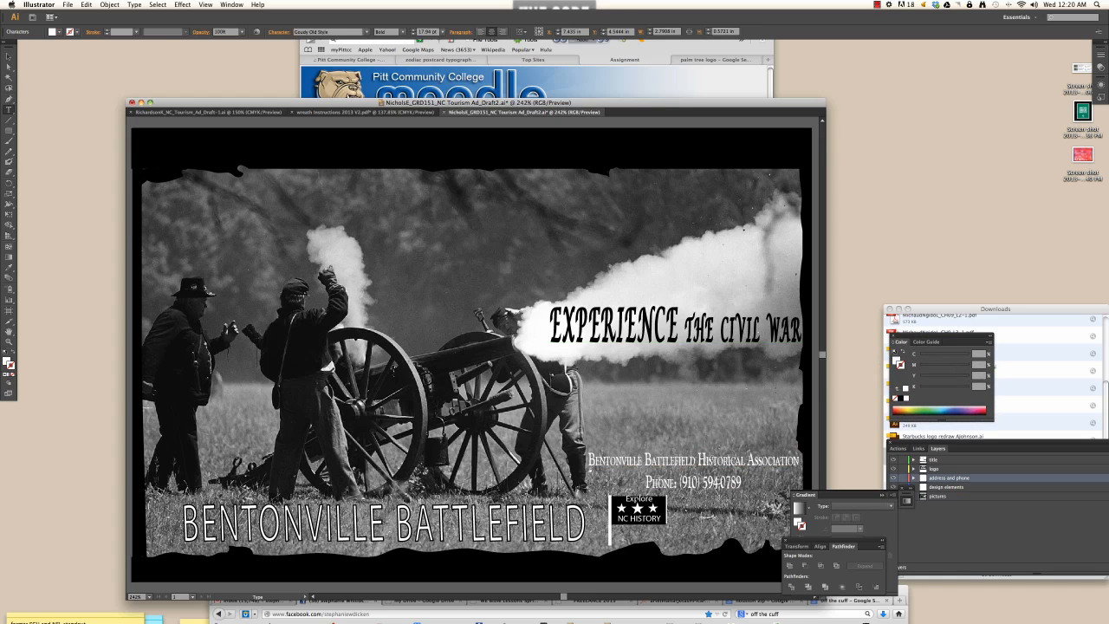
- Put 'Historical Association' on its own line and nudge the address block up
key("Return")
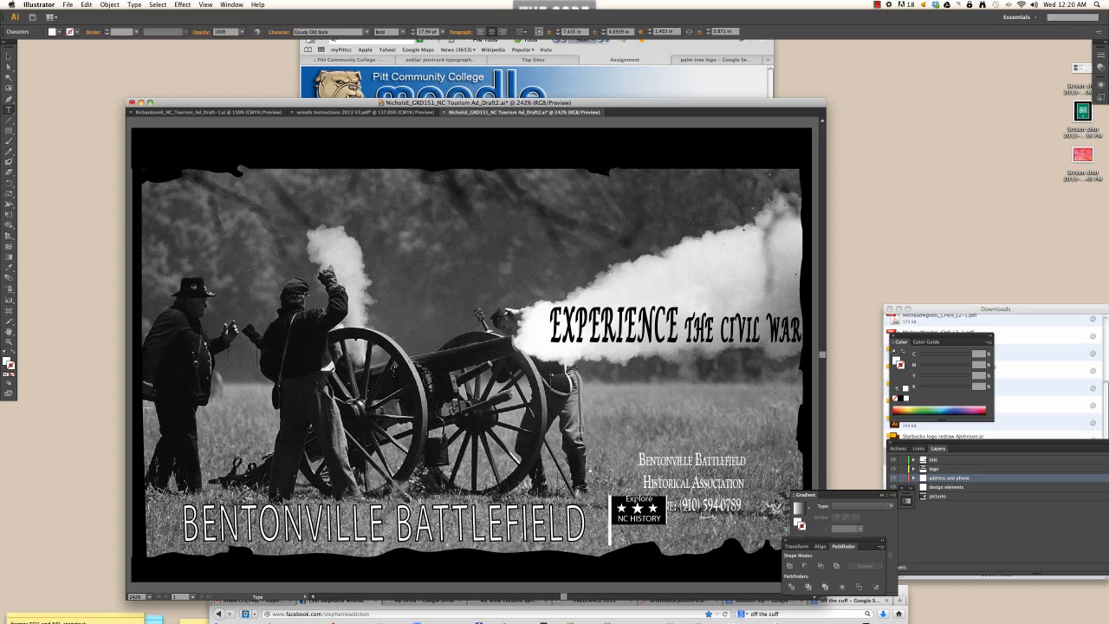
key("Escape")
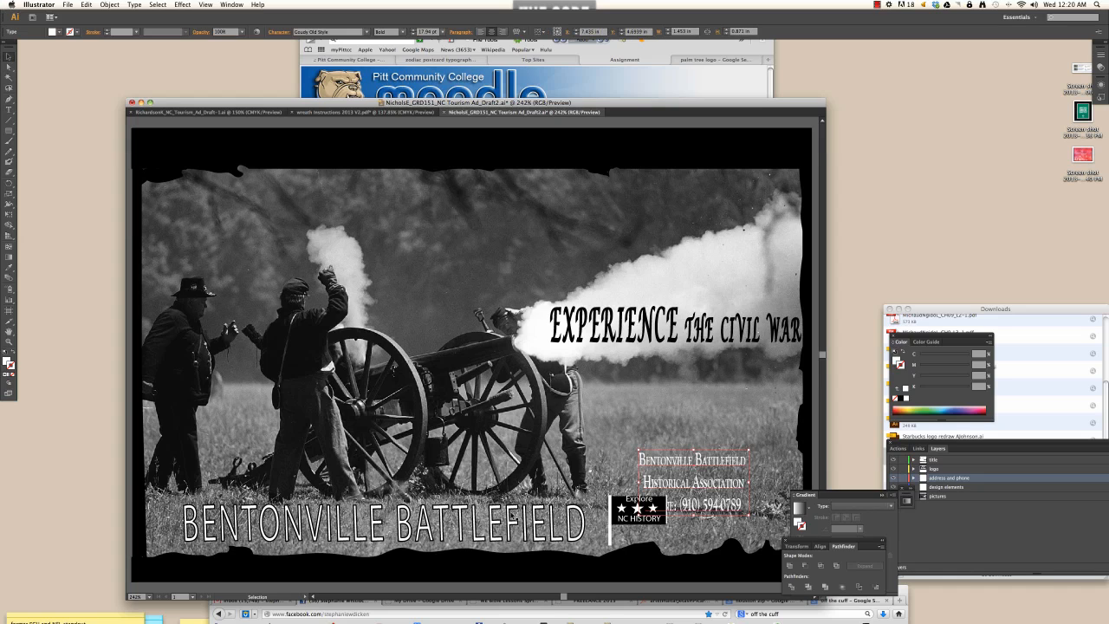
left_click_drag(674, 466, 682, 434)
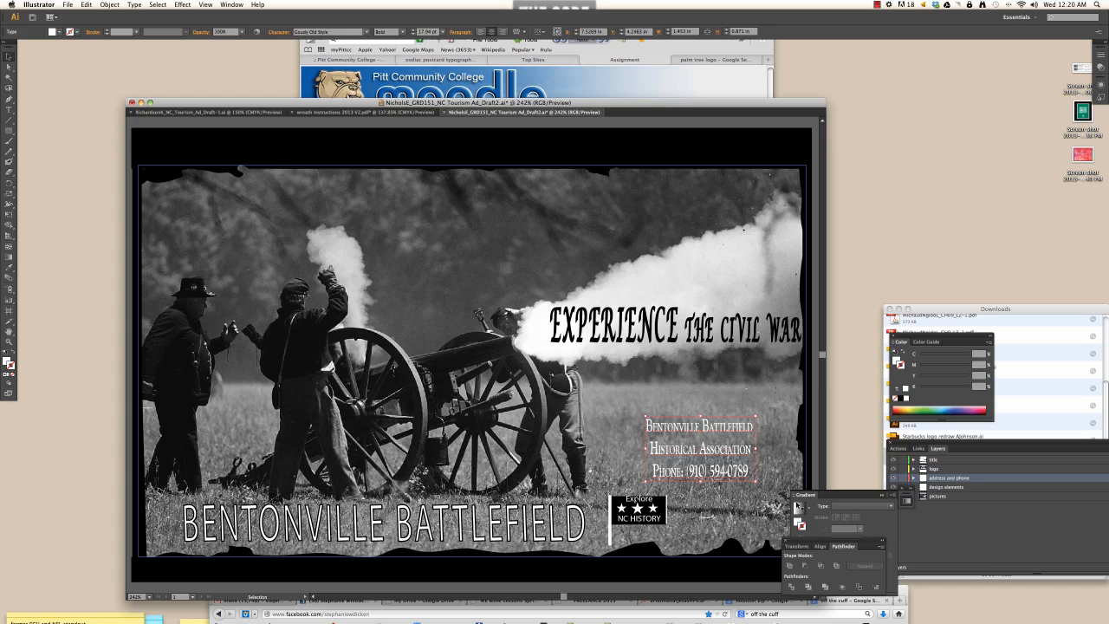
left_click(882, 495)
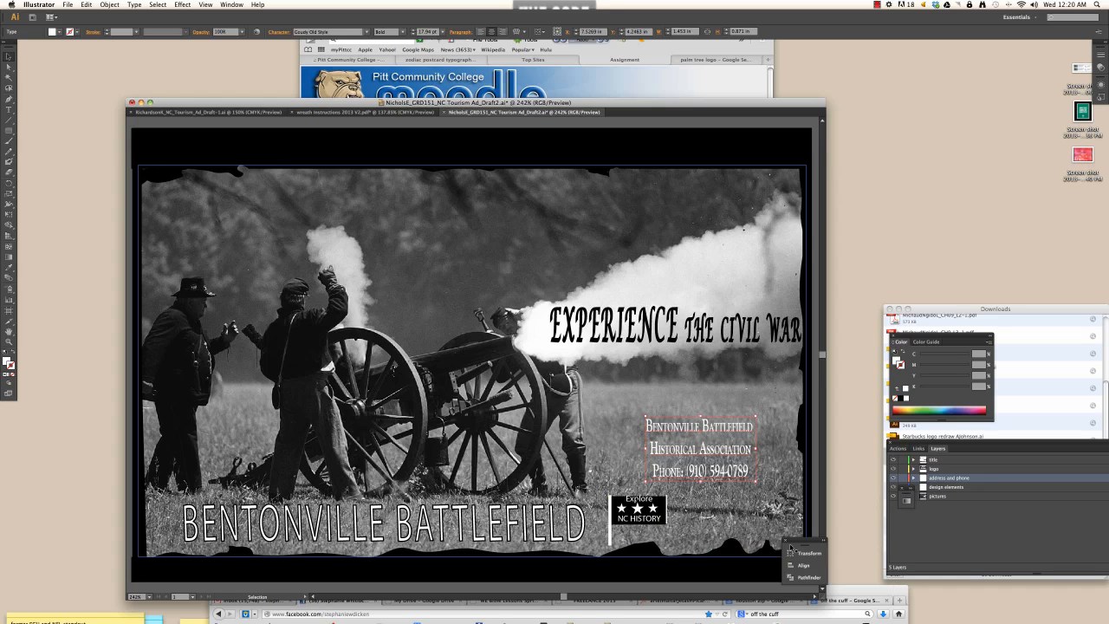
left_click(882, 542)
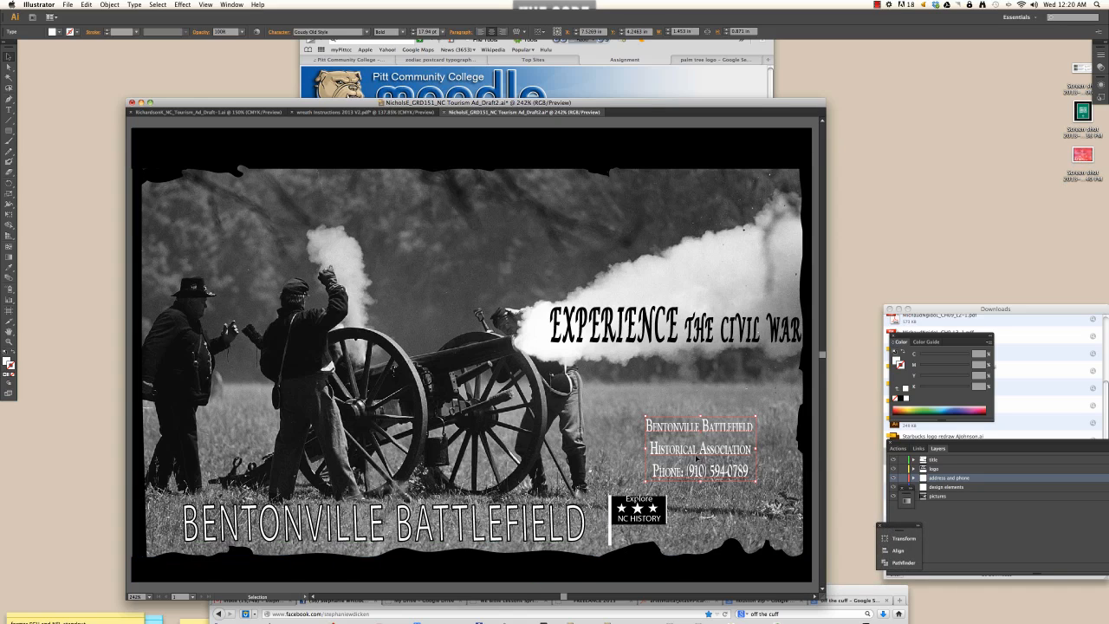
- Place the address block at the lower right with the logo beside it, then select its text
left_click_drag(695, 454, 734, 514)
left_click_drag(639, 513, 645, 501)
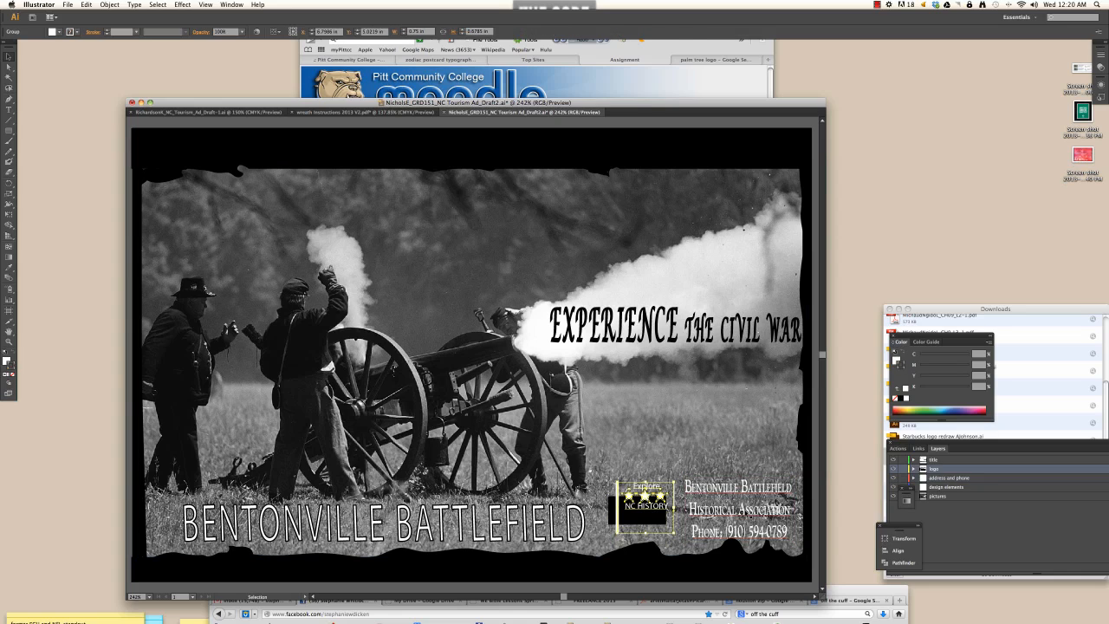
double_click(746, 511)
left_click_drag(790, 511, 703, 489)
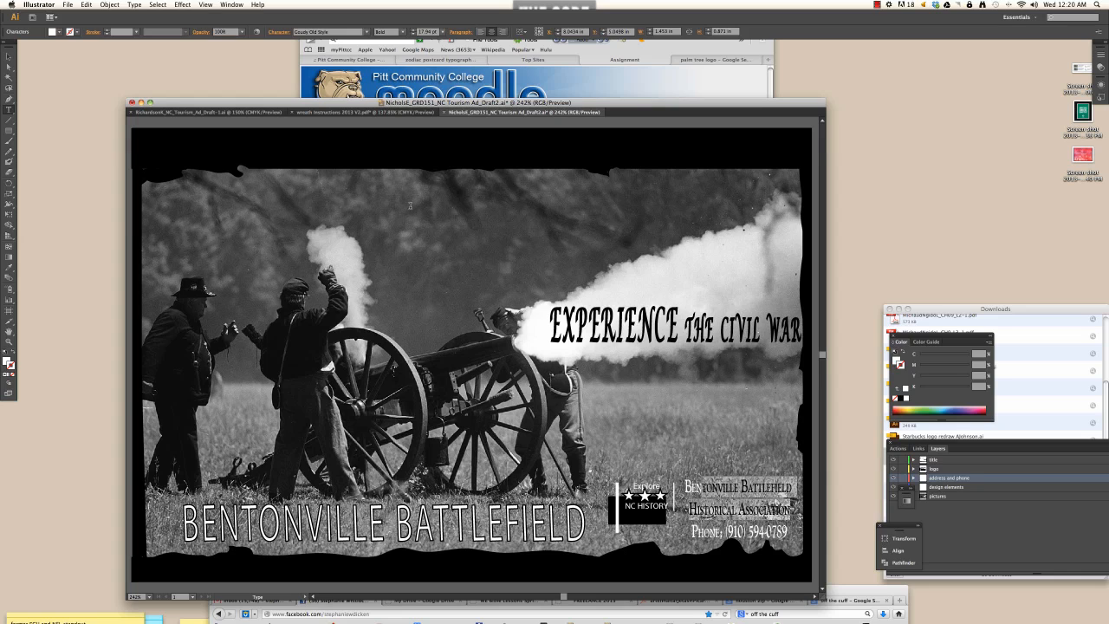
left_click(233, 4)
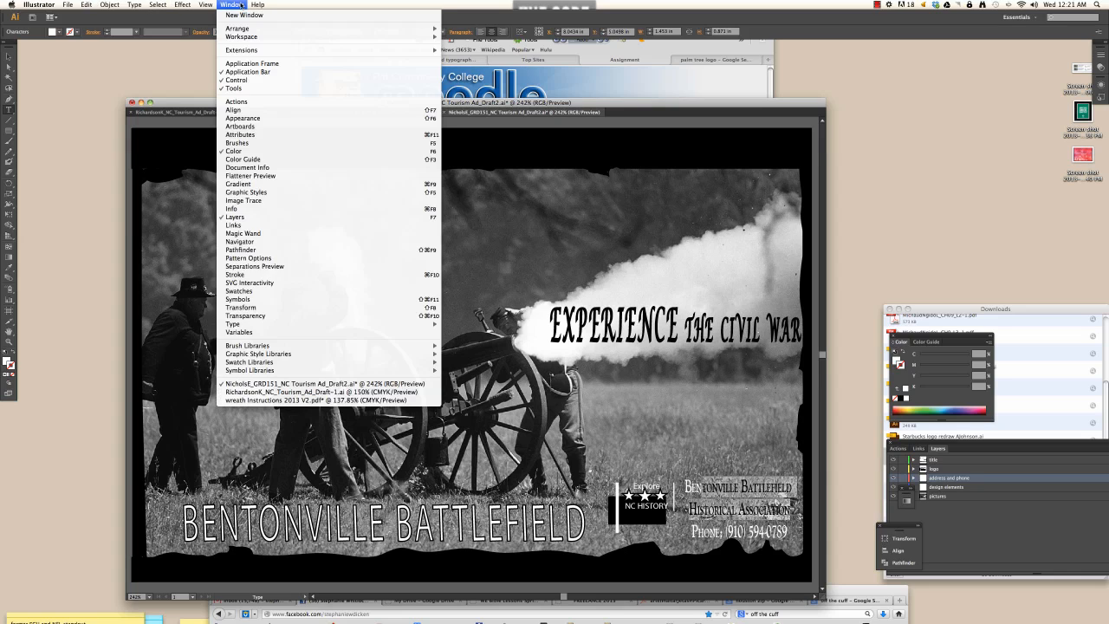
- Float the Character panel and select all three lines of the address text
mouse_move(428, 324)
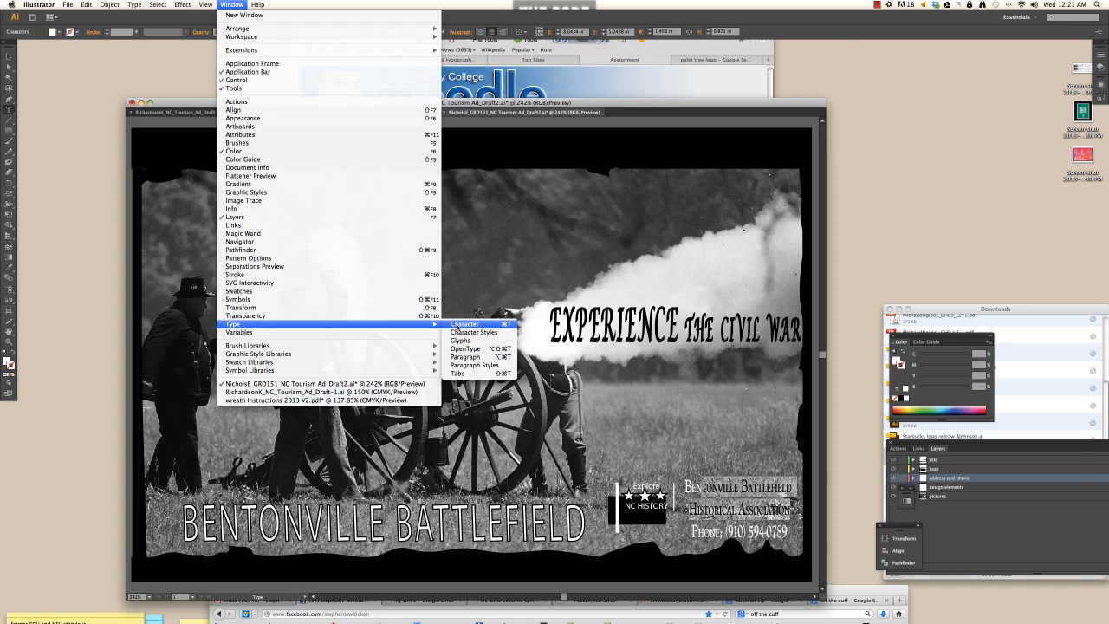
left_click(464, 324)
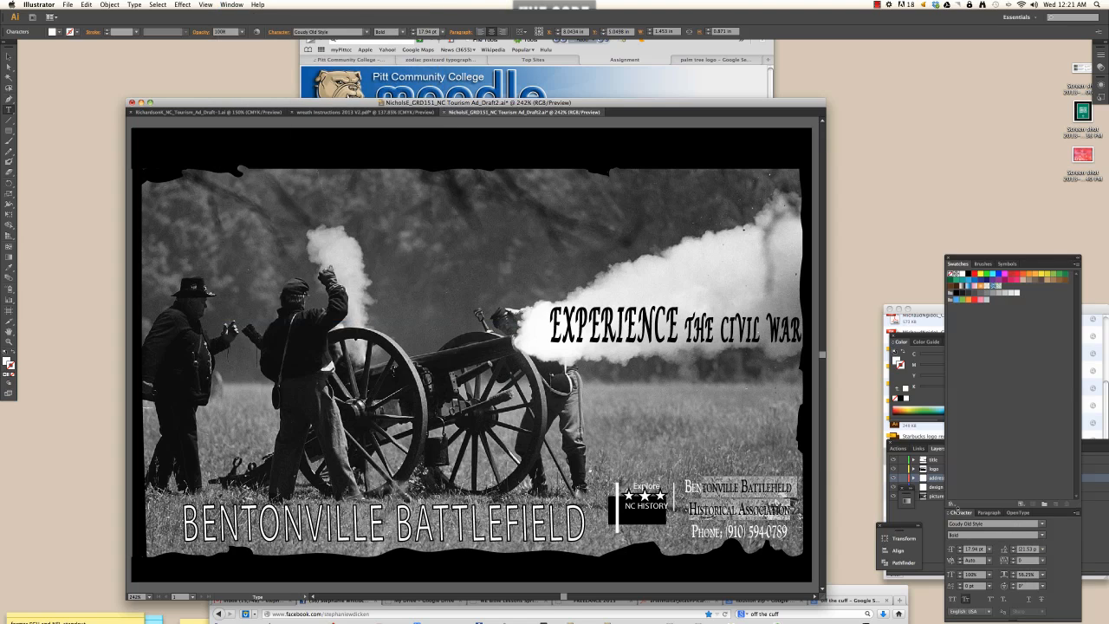
left_click_drag(961, 512, 888, 93)
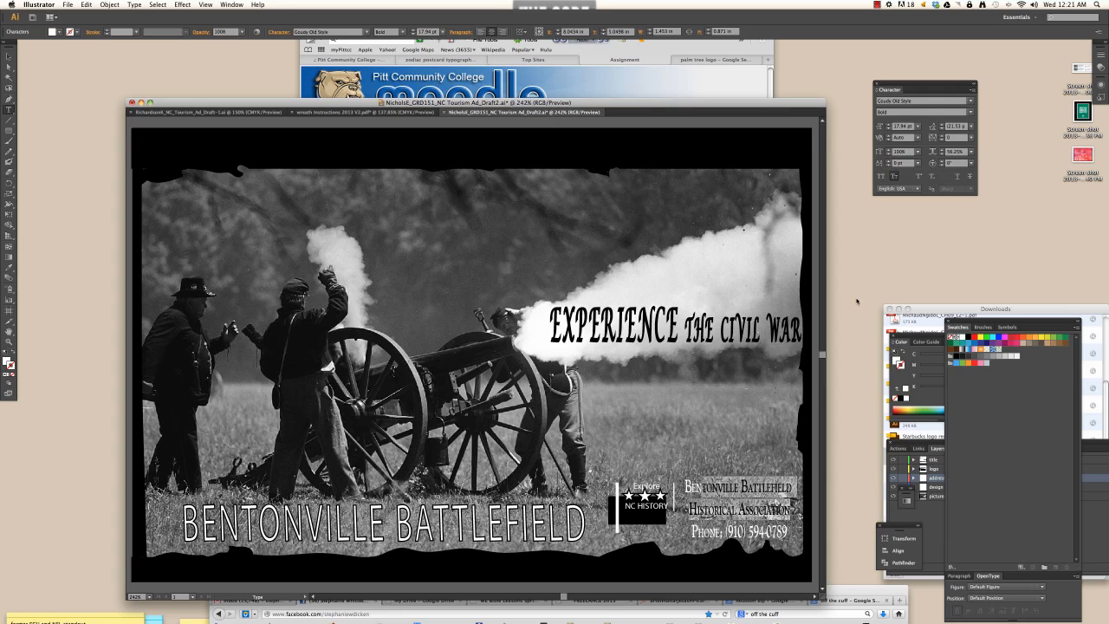
left_click(757, 493)
key("super+a")
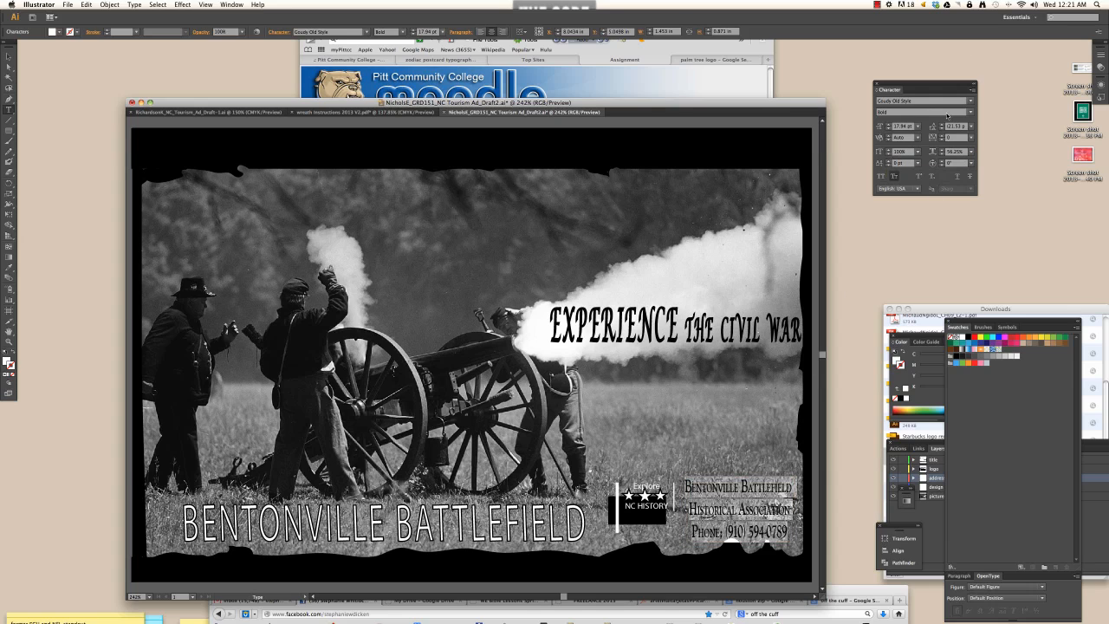
- Set the address to 100% vertical scale, tighten its tracking, and shrink it to 11.94 pt
left_click(962, 153)
type("100")
key("Return")
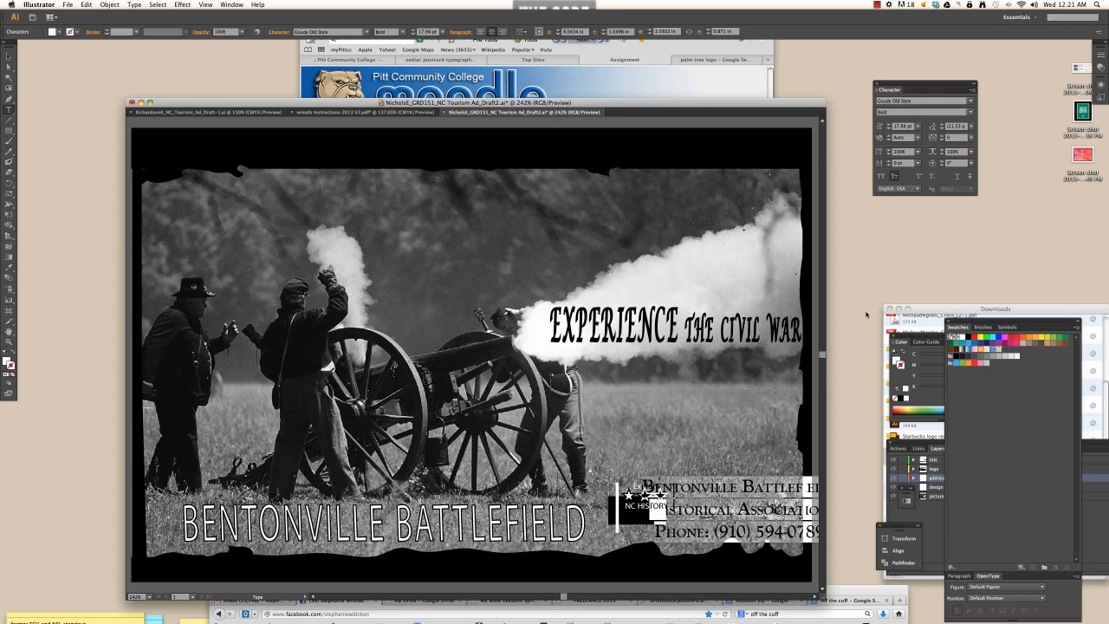
key("alt+Left")
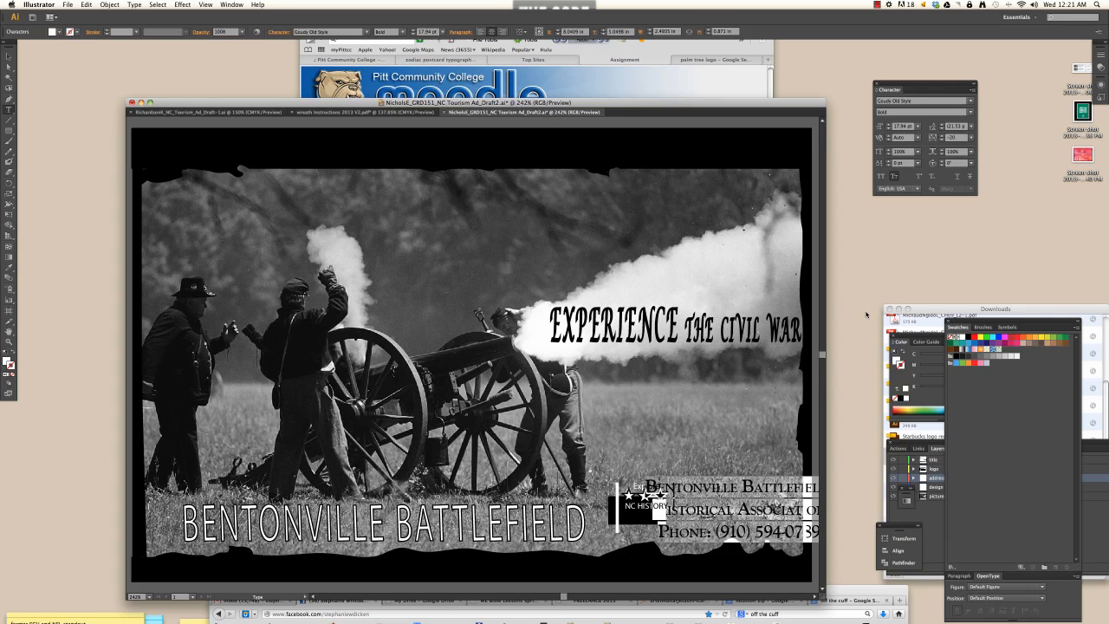
key("alt+Left")
key("alt+Left")
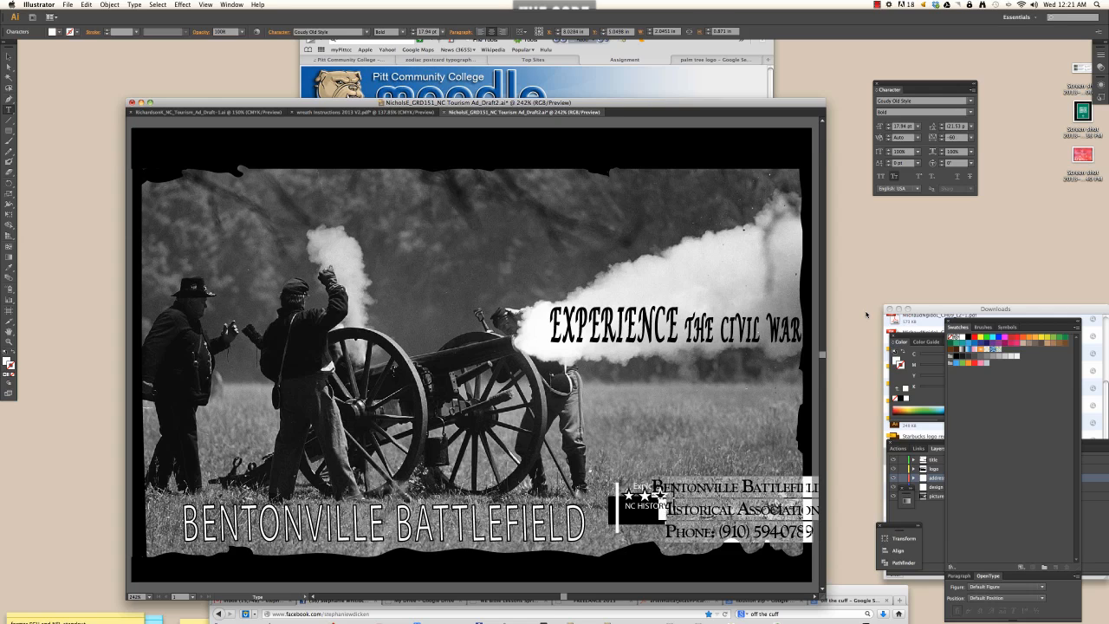
key("alt+Right")
key("alt+Right")
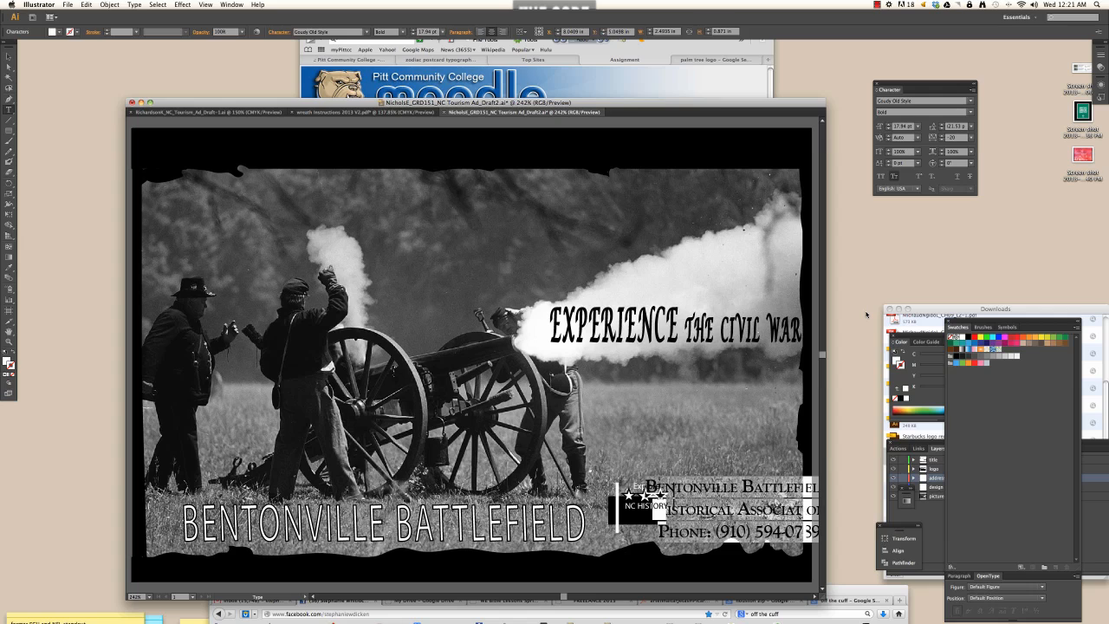
key("super+shift+comma")
key("super+shift+comma")
key("super+shift+comma")
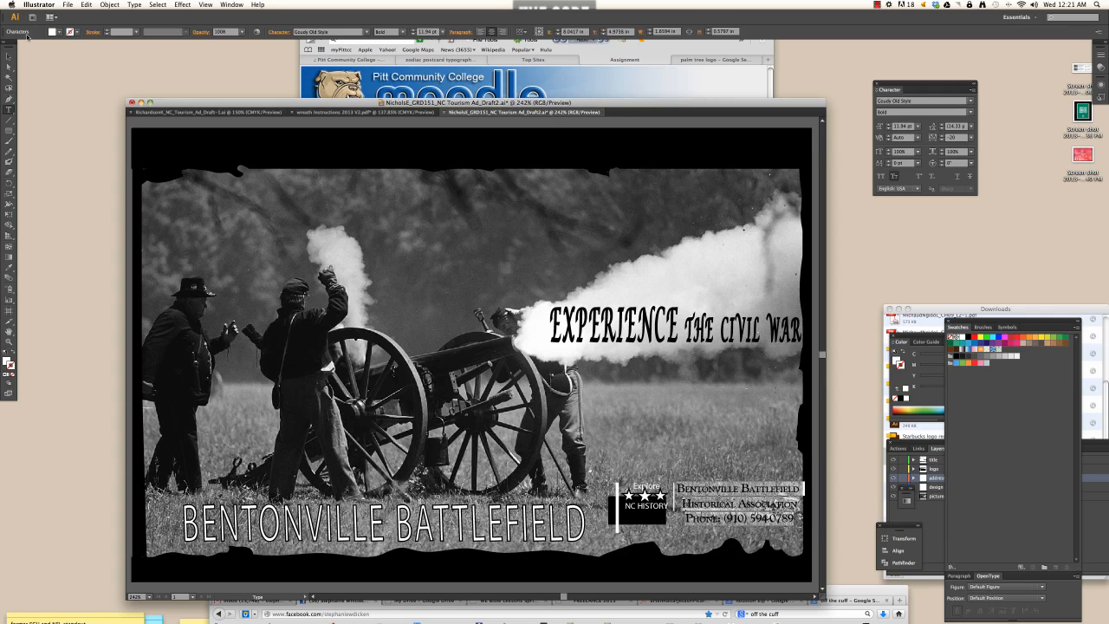
- Change the address block's font from Goudy Old Style Bold to Bernard MT Condensed
left_click(8, 55)
left_click(135, 5)
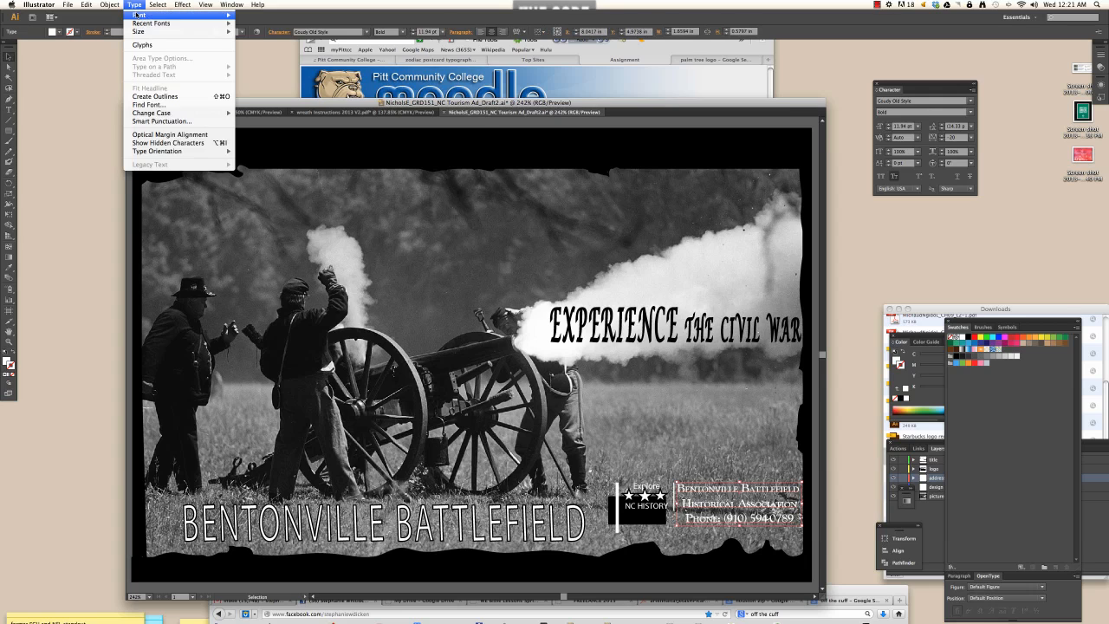
mouse_move(138, 15)
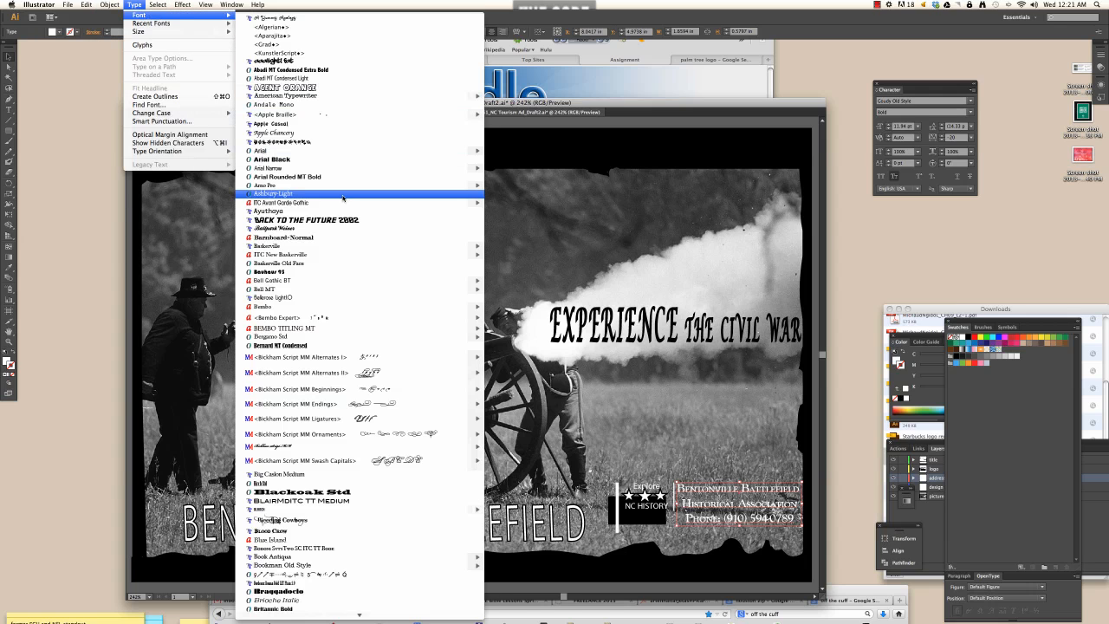
mouse_move(349, 206)
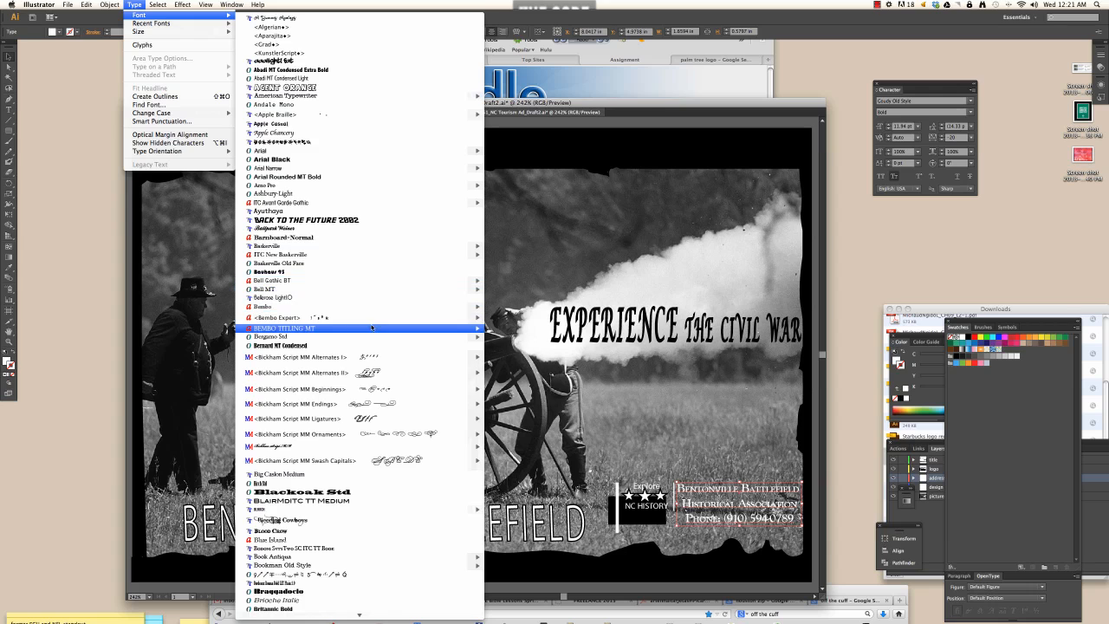
left_click(296, 347)
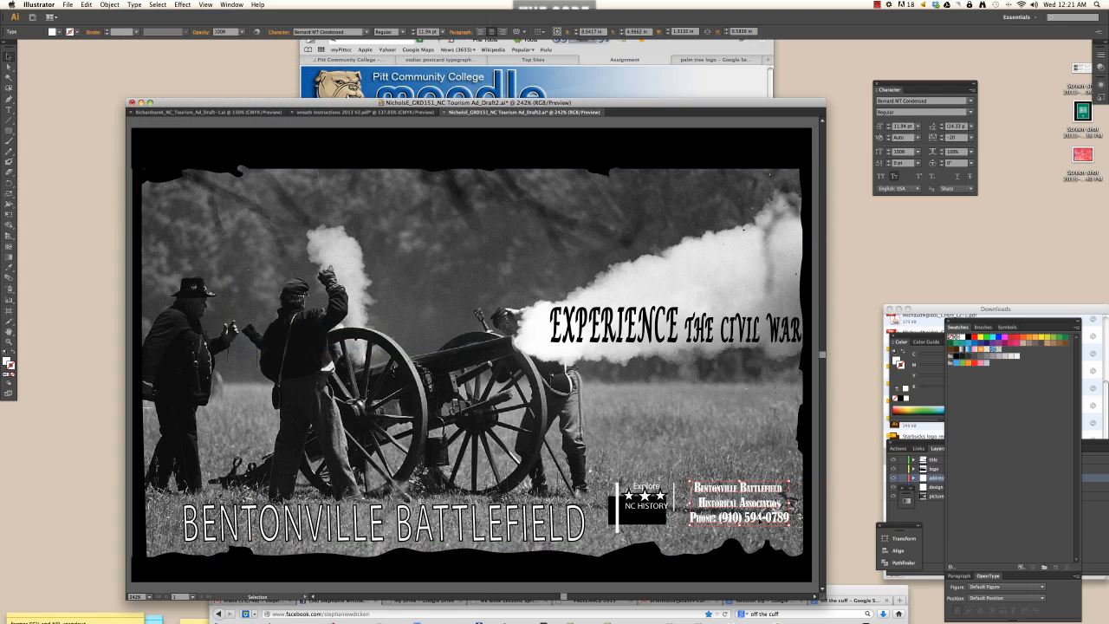
double_click(762, 520)
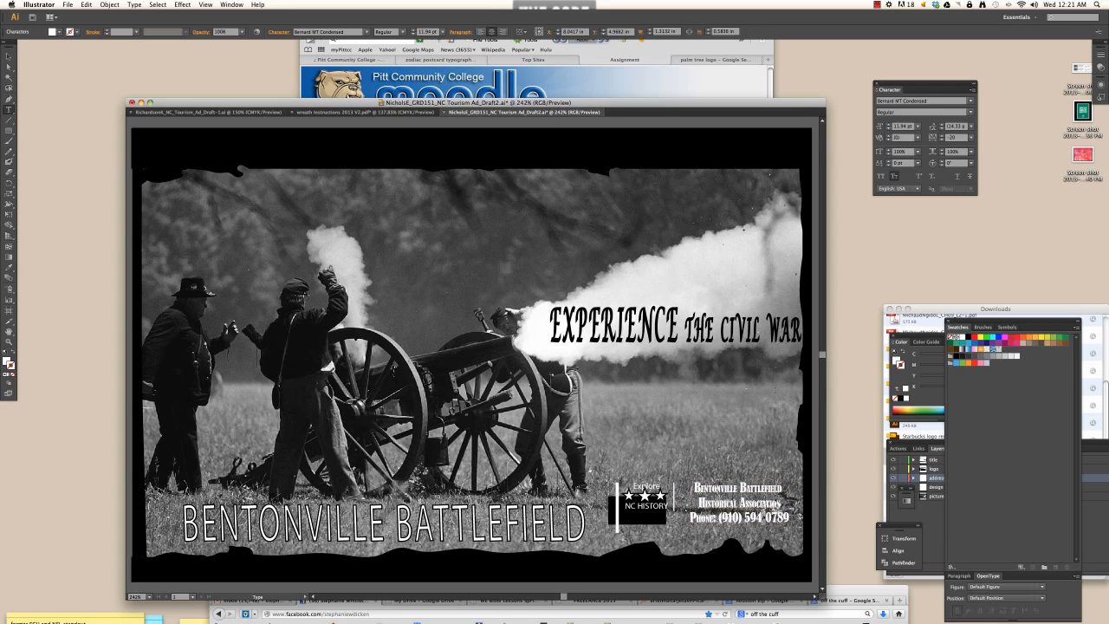
type(".")
key("Delete")
type(".")
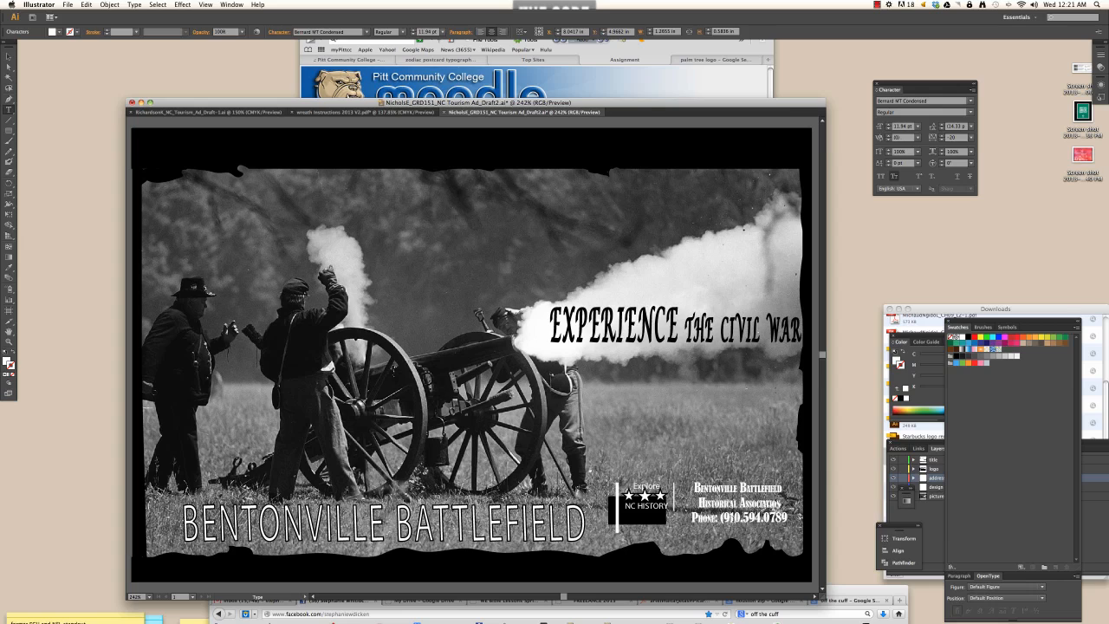
key("BackSpace")
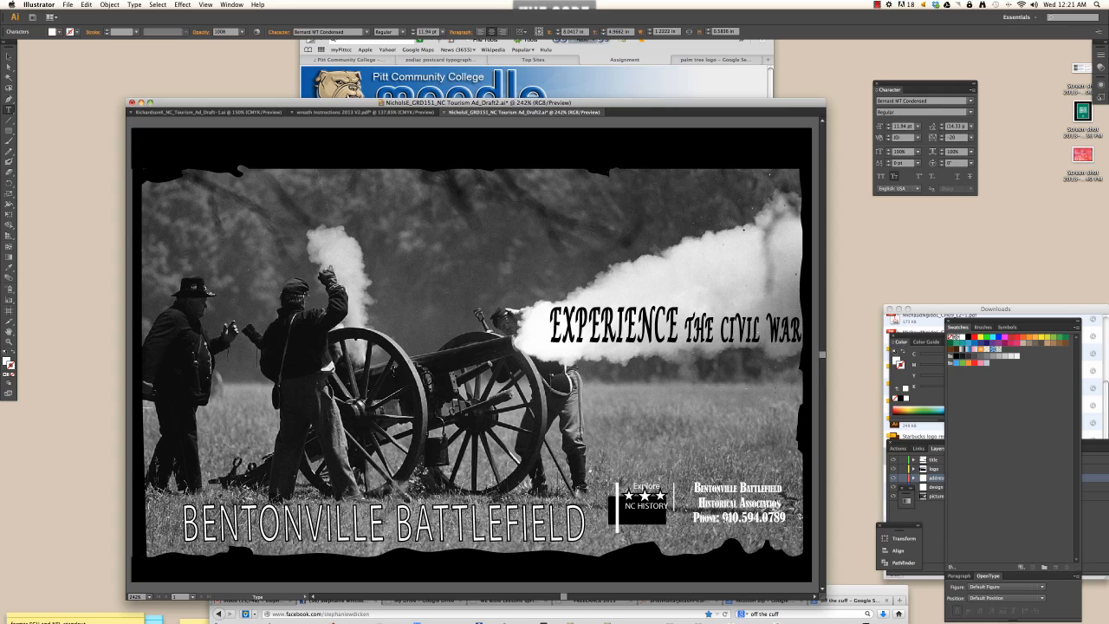
left_click_drag(720, 517, 662, 510)
key("BackSpace")
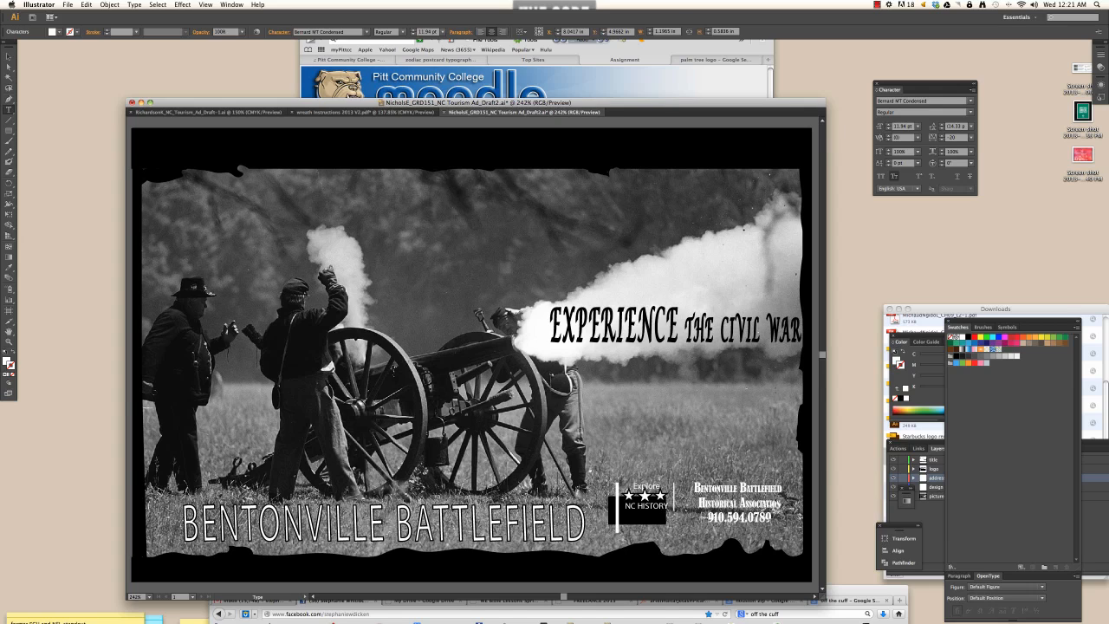
left_click_drag(772, 518, 706, 518)
key("super+shift+period")
key("super+shift+period")
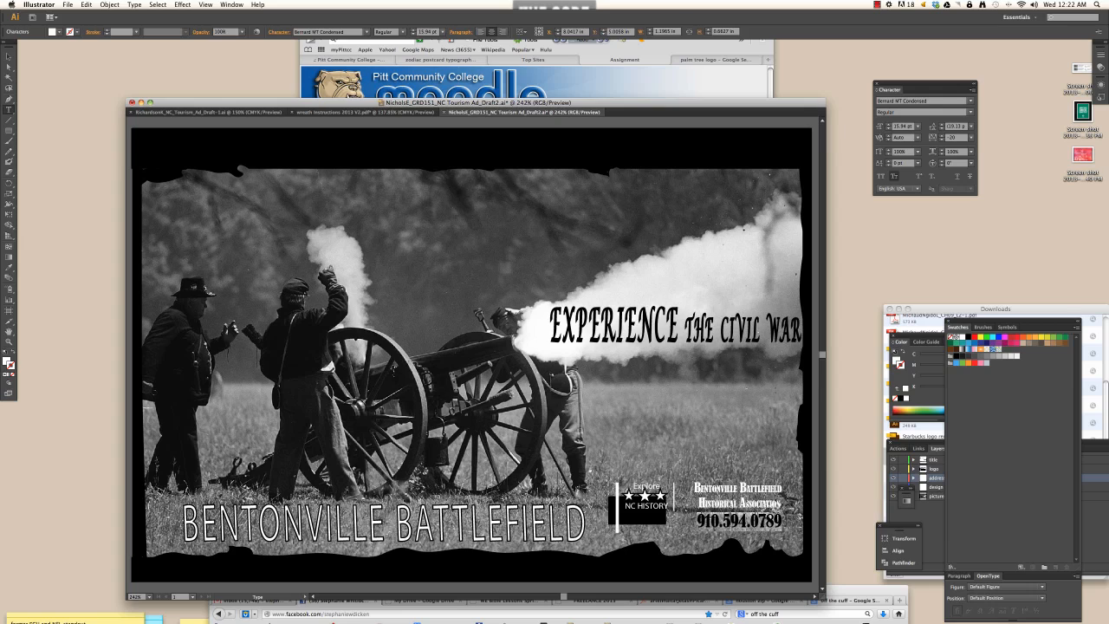
left_click(778, 504)
left_click_drag(780, 504, 672, 479)
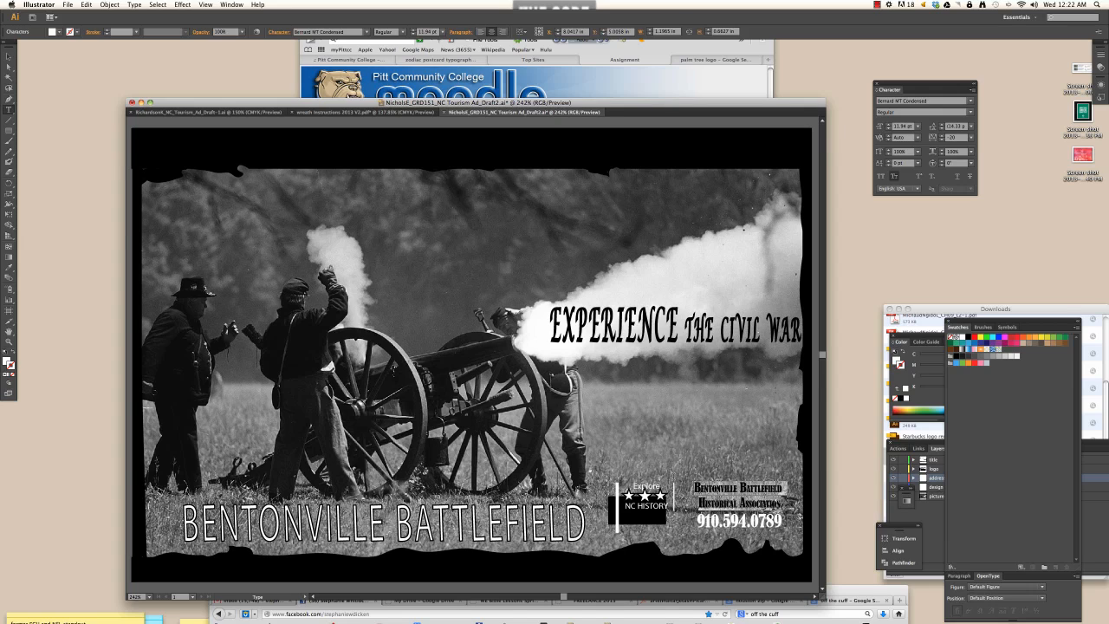
left_click(943, 136)
left_click(943, 136)
left_click(943, 136)
left_click(943, 136)
left_click(943, 136)
left_click(942, 136)
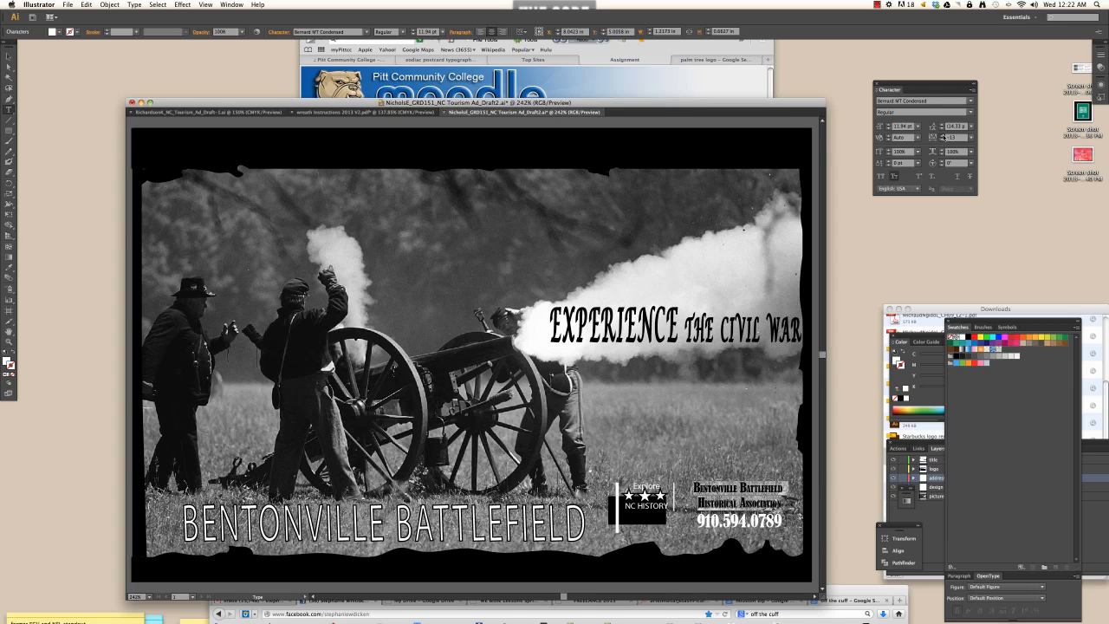
left_click(943, 136)
left_click(943, 136)
left_click(942, 136)
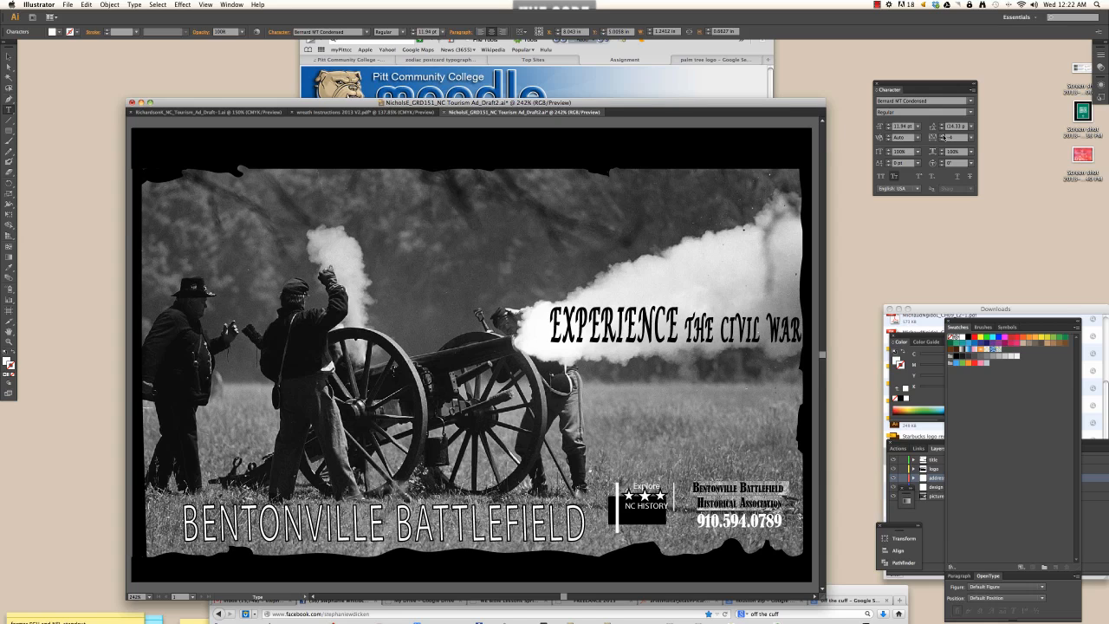
left_click(943, 136)
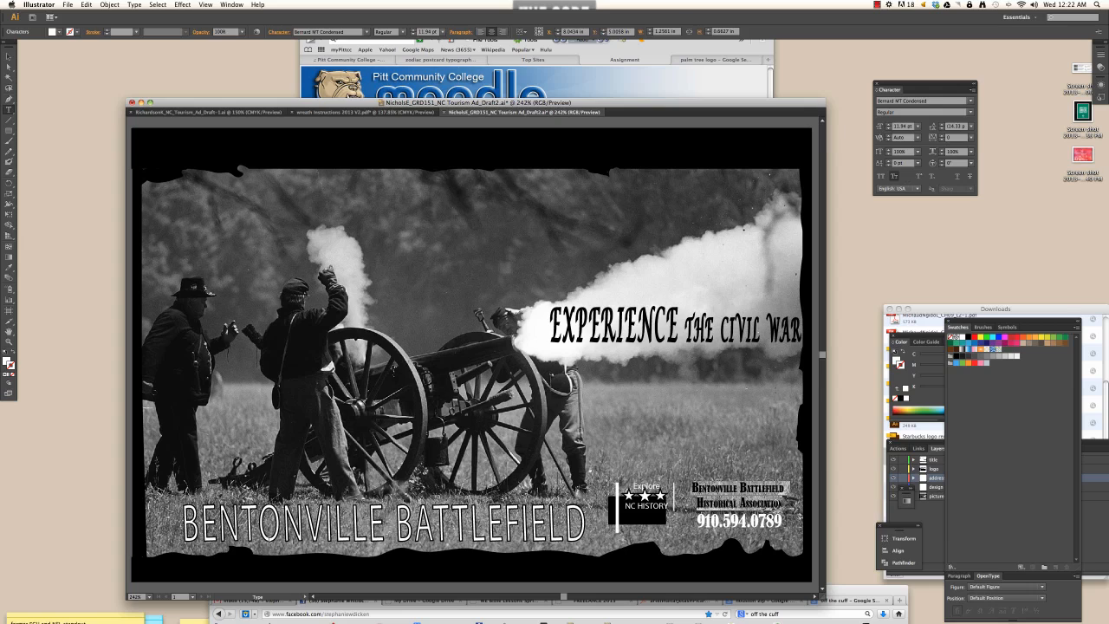
left_click(698, 521)
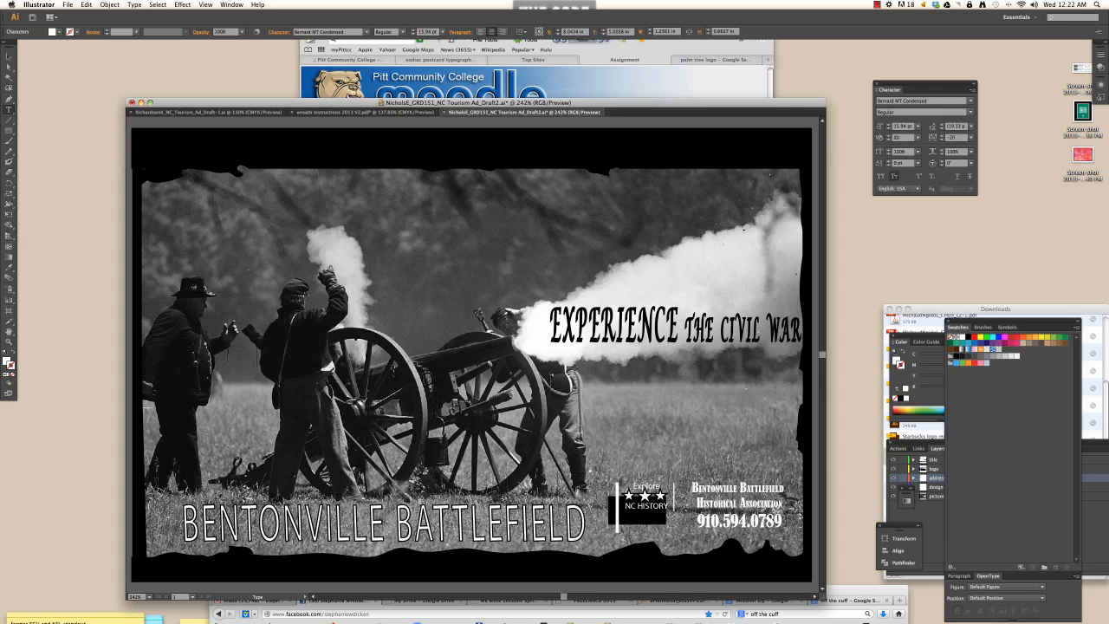
left_click_drag(788, 505, 693, 488)
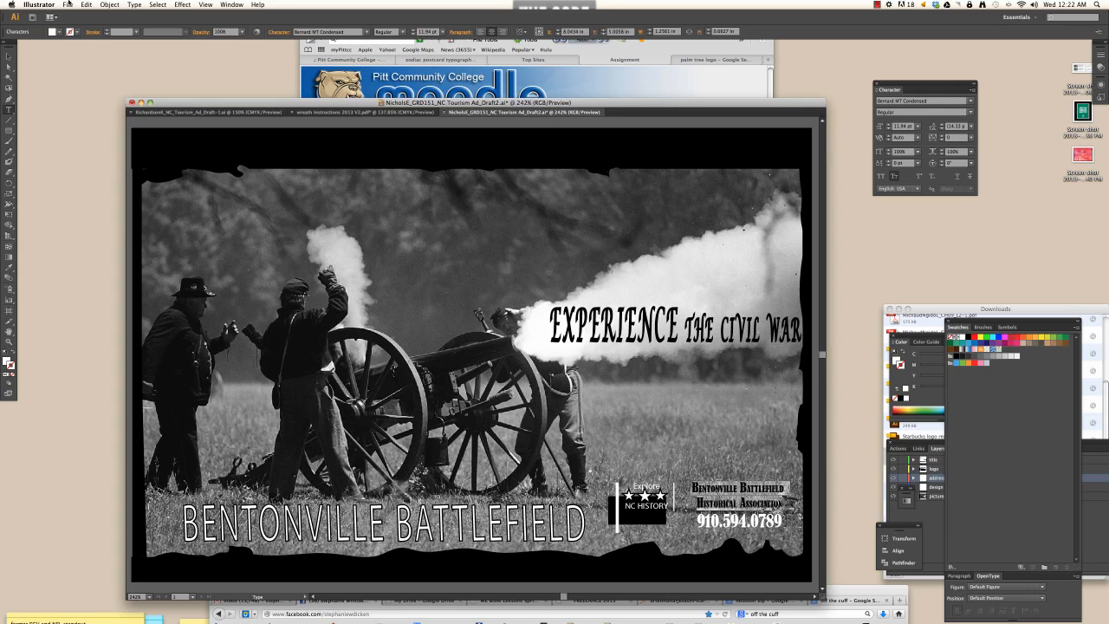
- Apply Title Case to the association name and turn off Small Caps
left_click(131, 4)
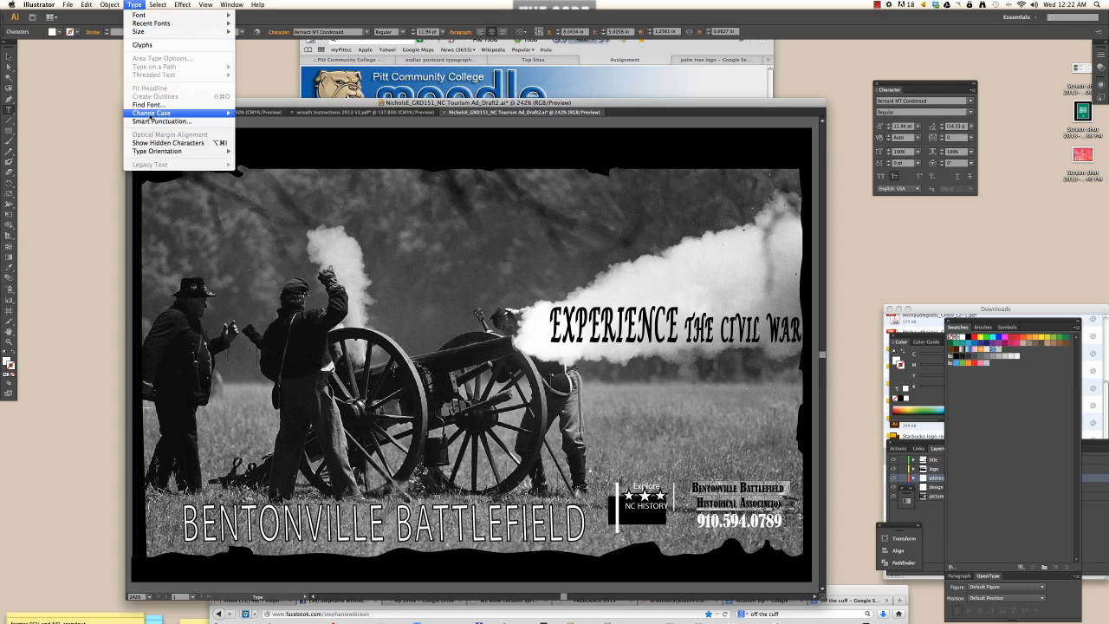
mouse_move(150, 114)
left_click(254, 130)
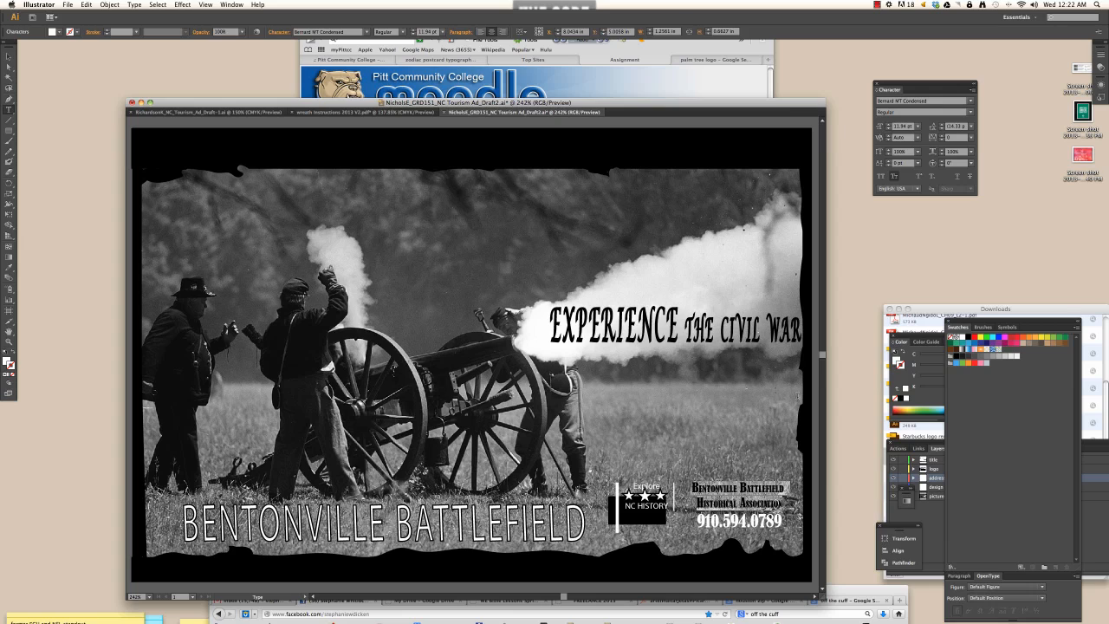
left_click(973, 89)
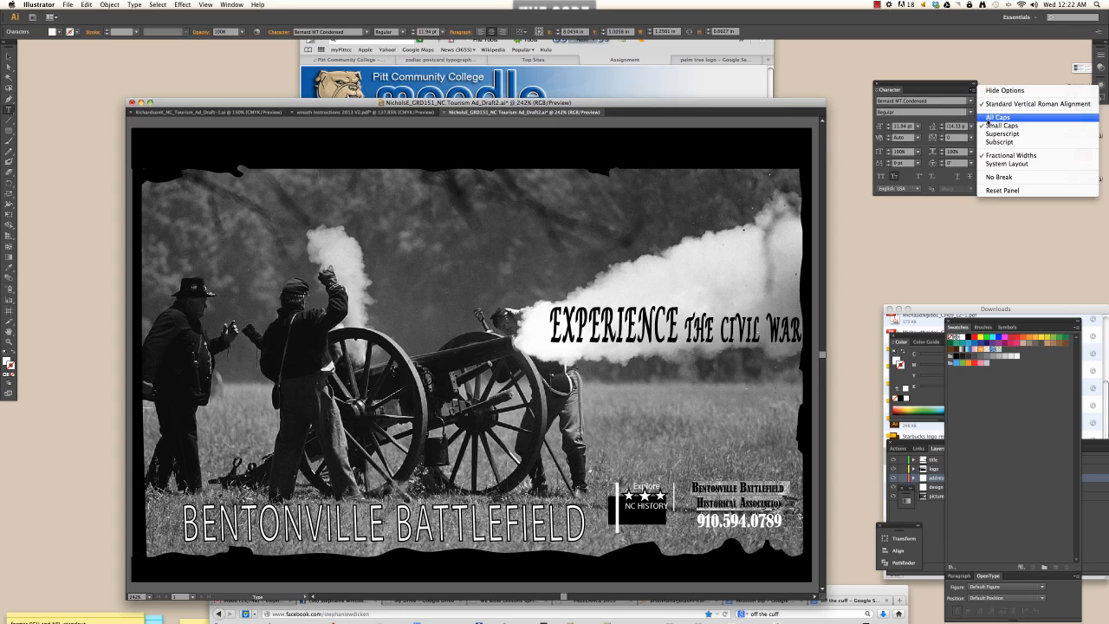
left_click(992, 123)
- Nudge the association text block up slightly
left_click(800, 517)
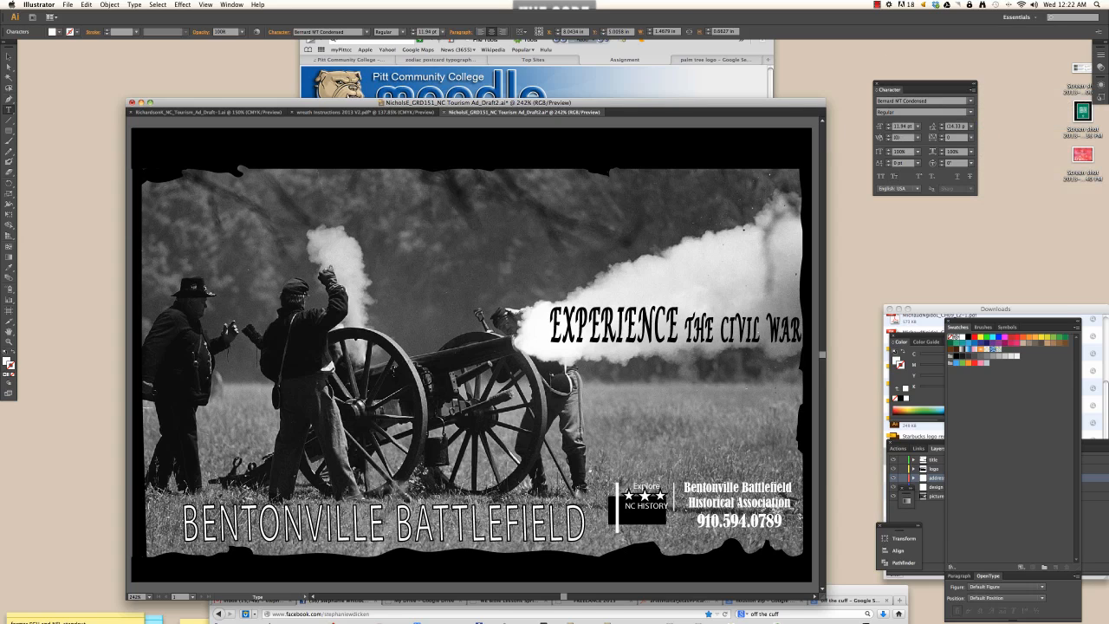
left_click(8, 57)
key("Up")
key("Up")
key("Up")
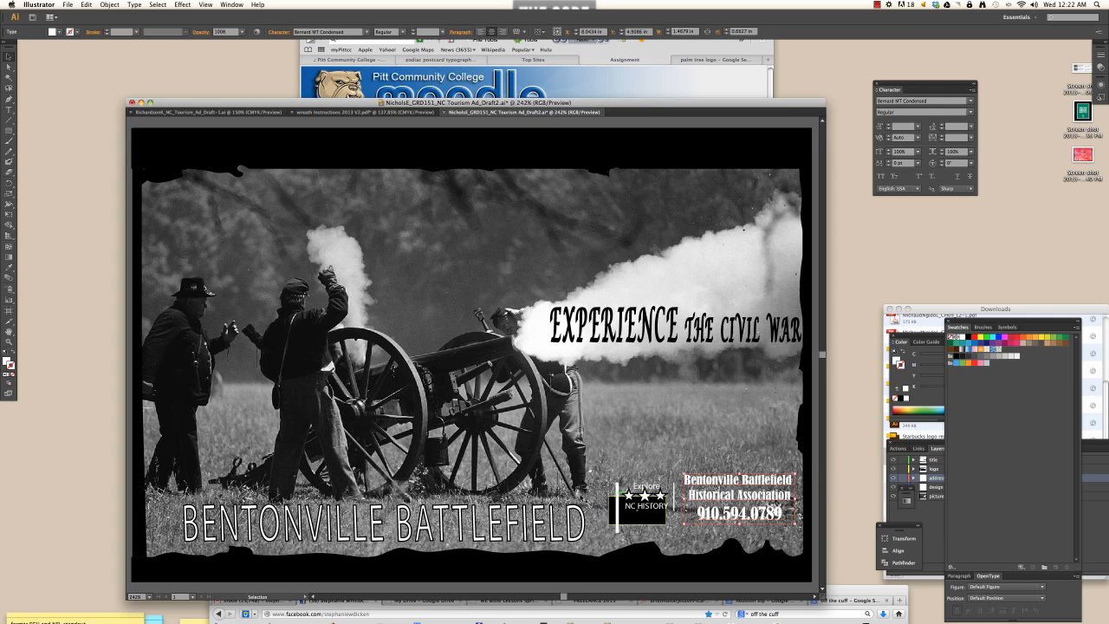
- Move the logo's black rectangle up behind the Explore NC History logo
left_click(620, 487)
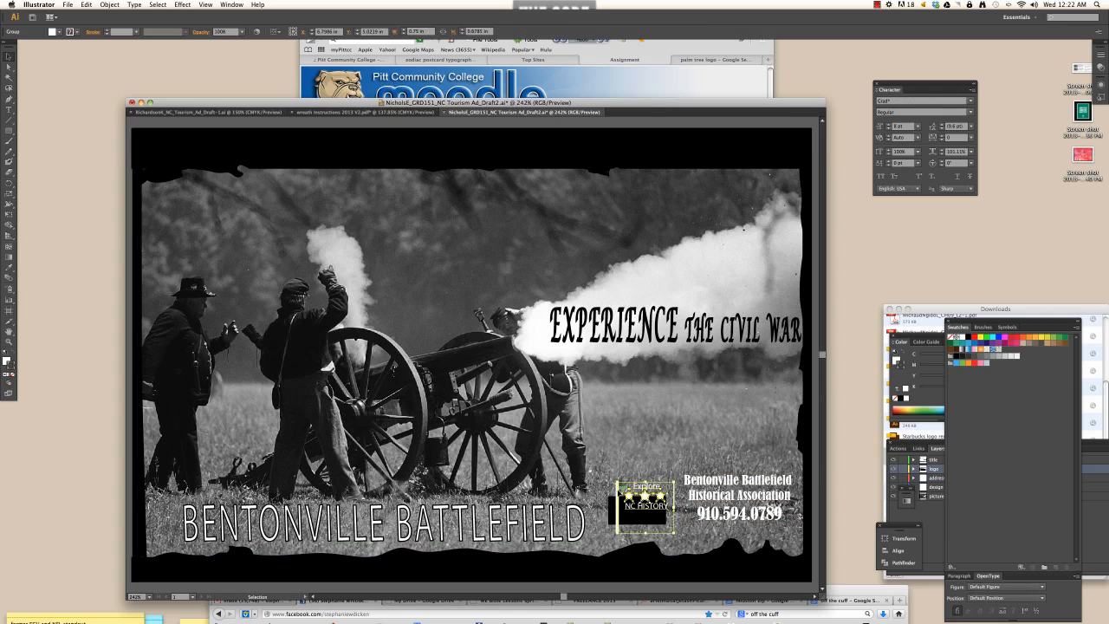
left_click(611, 515)
left_click_drag(611, 516, 619, 502)
- Select the logo's pole, text and stars and nudge the logo up
left_click(617, 525, "shift")
left_click(625, 525, "shift")
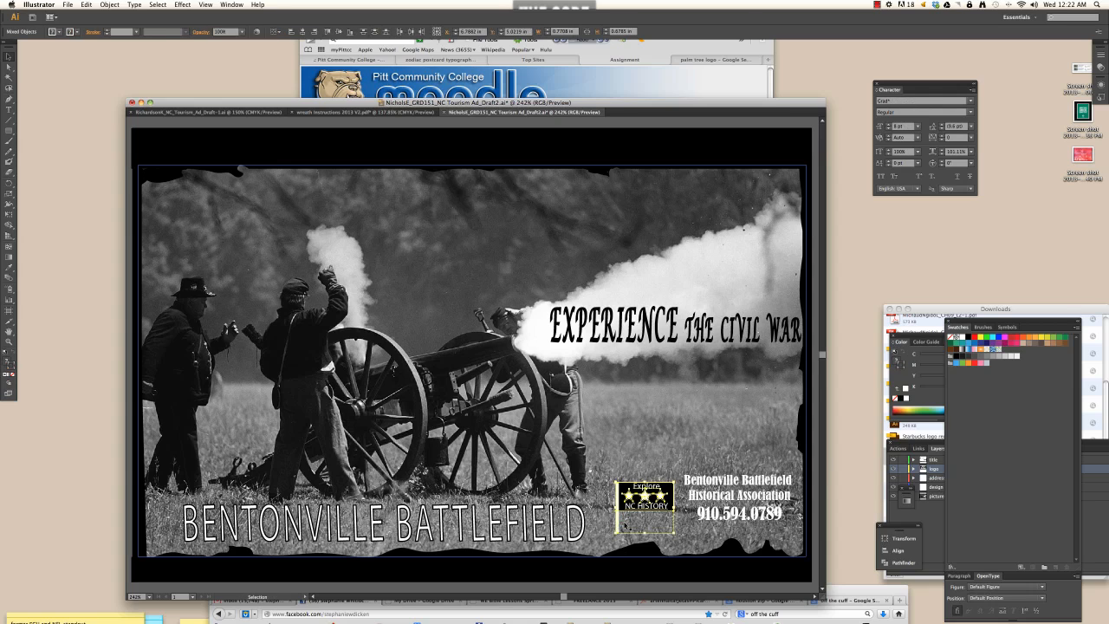
key("Up")
key("Up")
key("Up")
key("Up")
key("Up")
key("Up")
key("Up")
key("Up")
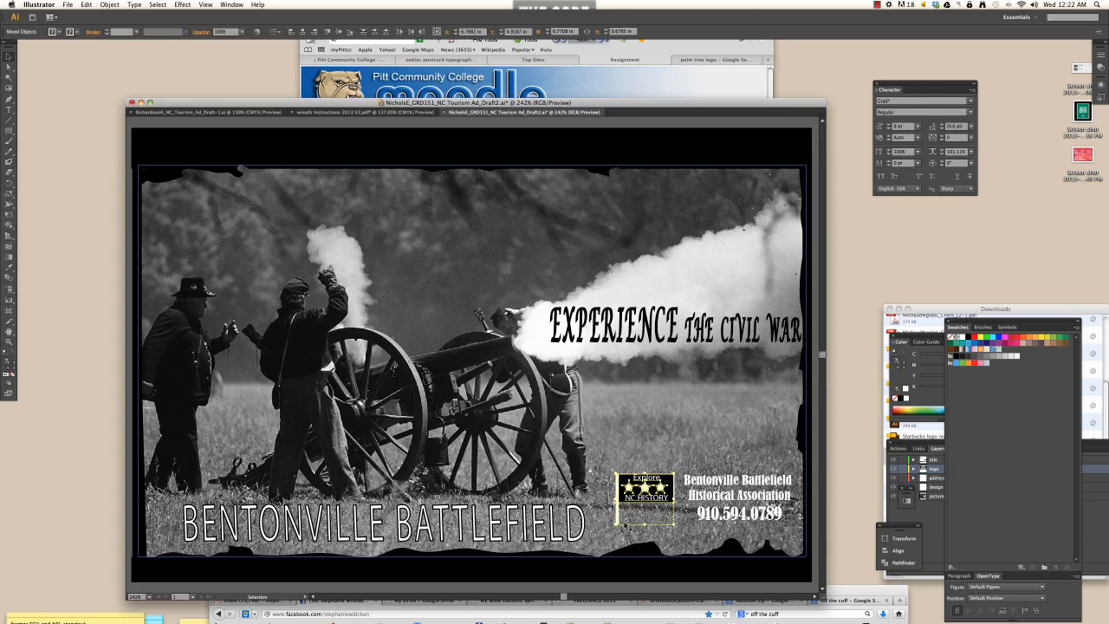
left_click(639, 343)
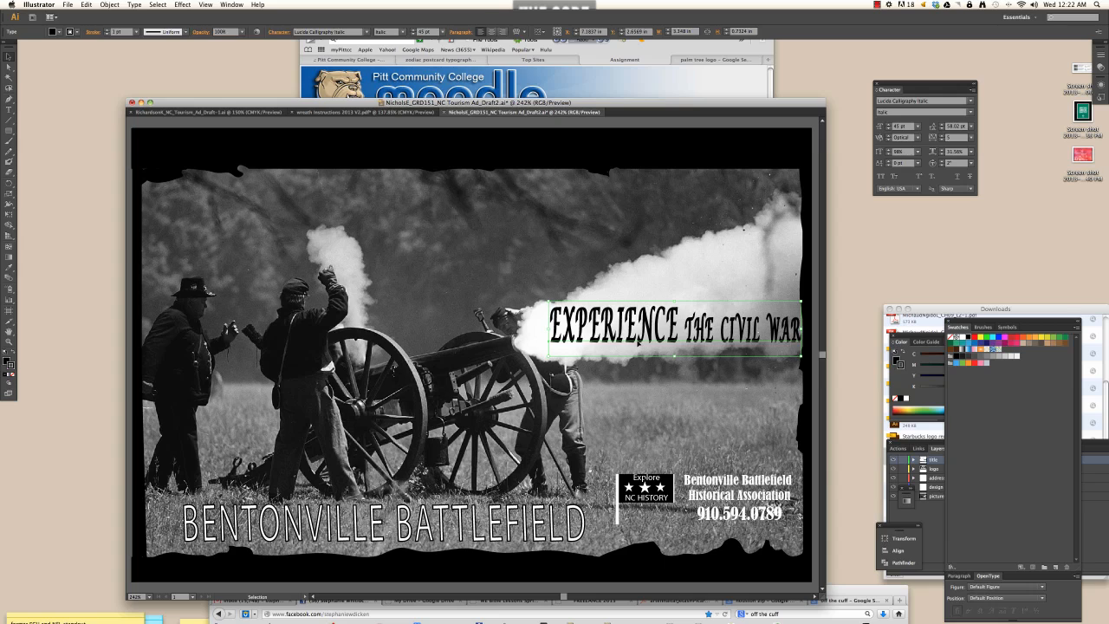
- Highlight all of the EXPERIENCE THE CIVIL WAR headline text and check its character options
triple_click(638, 343)
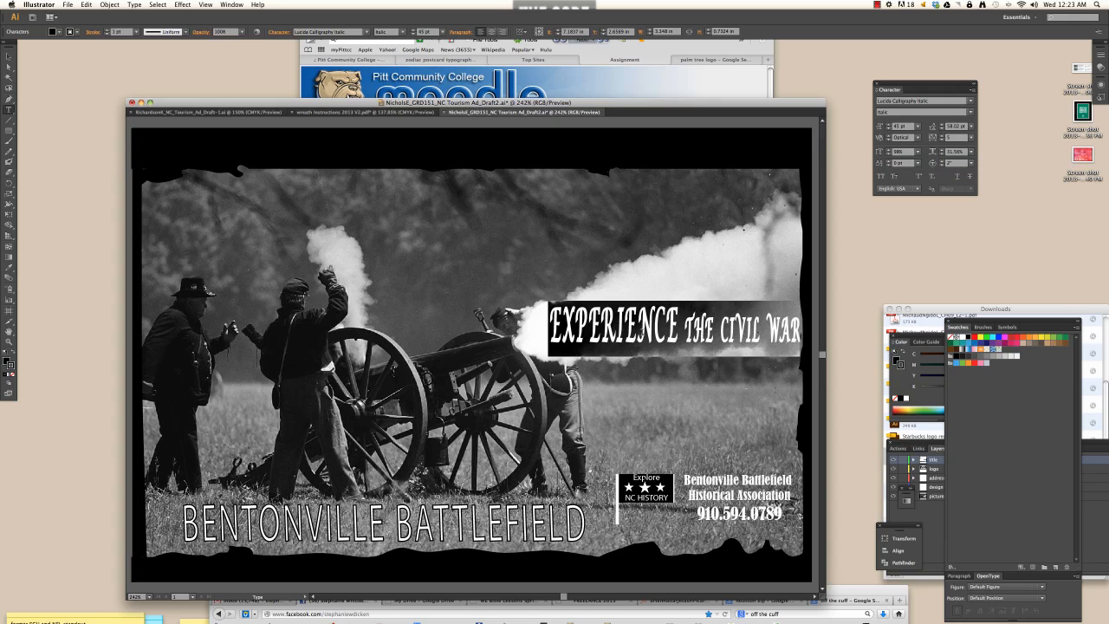
left_click(973, 90)
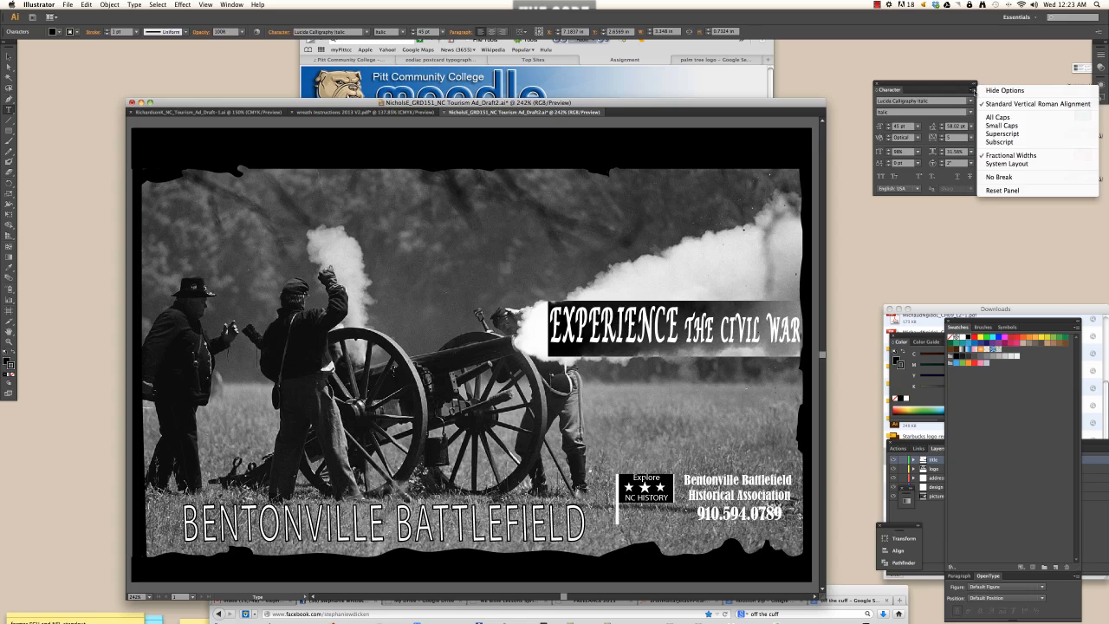
left_click(639, 344)
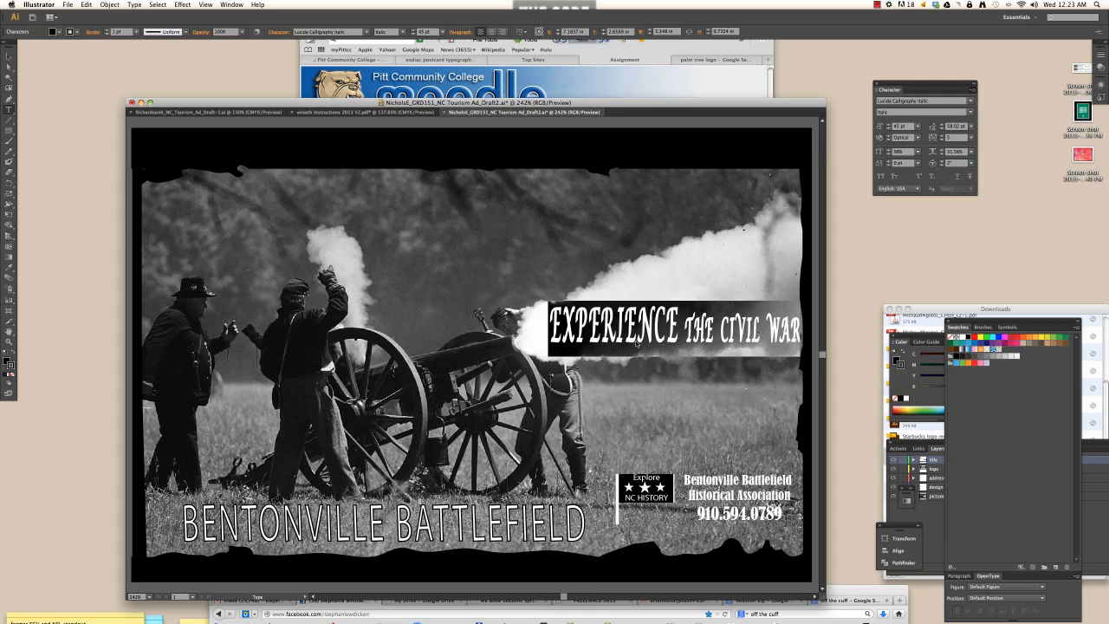
left_click(134, 5)
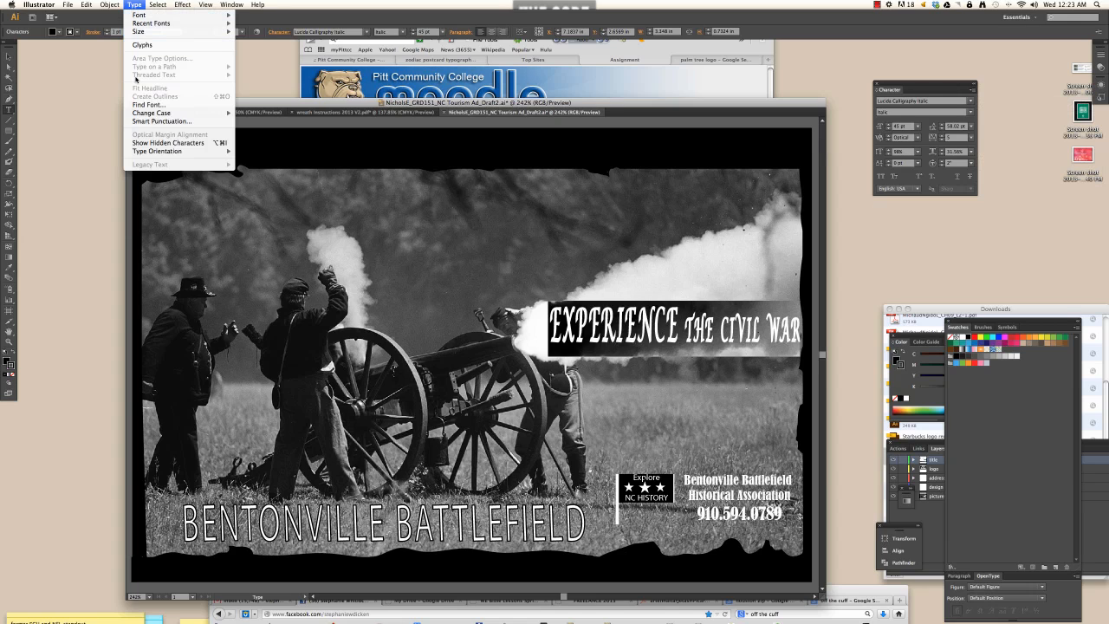
- Apply Title Case and then Sentence case to the selected headline
mouse_move(152, 113)
left_click(254, 131)
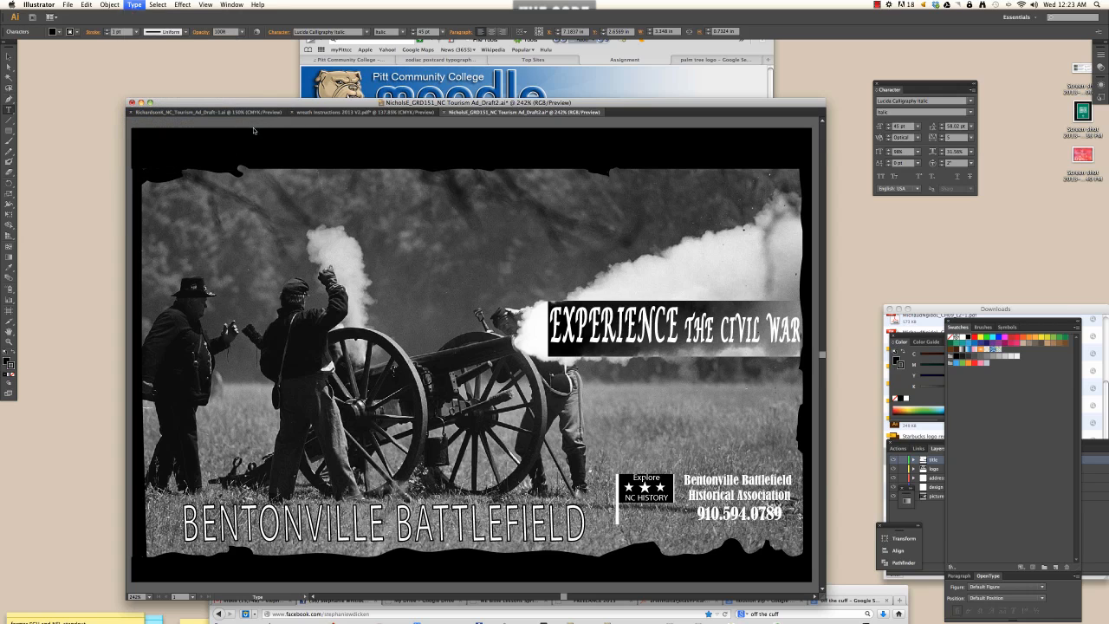
left_click(973, 89)
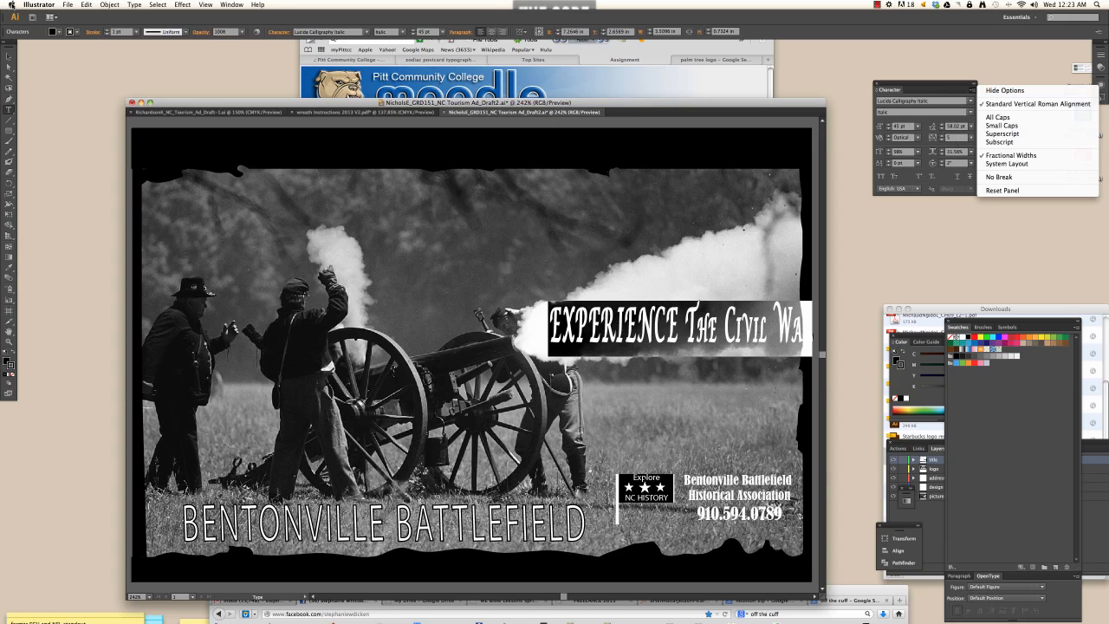
key("Escape")
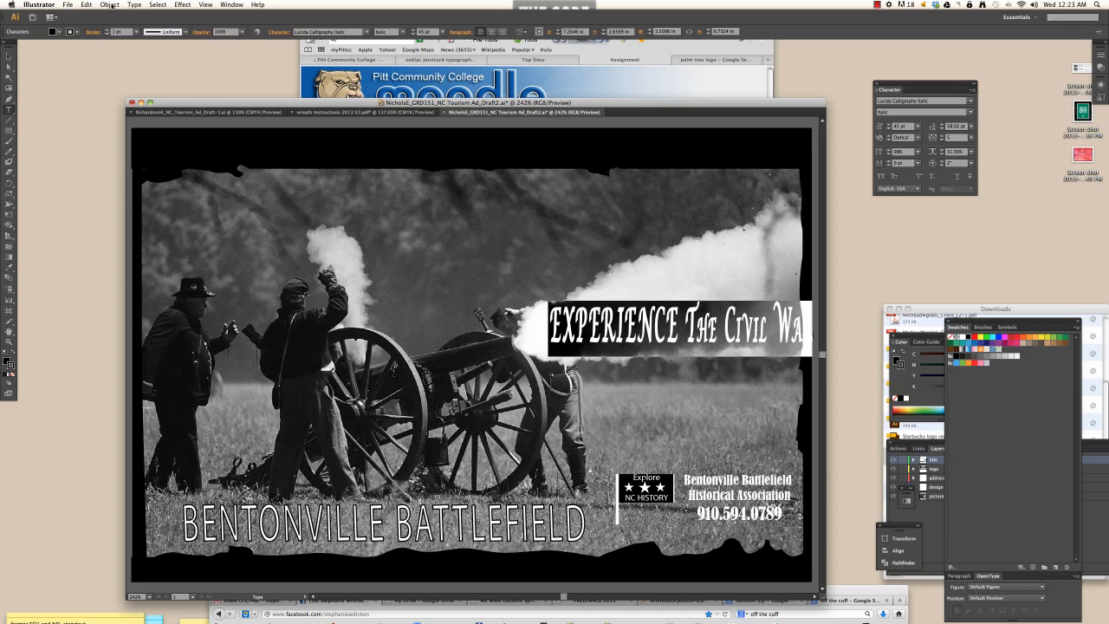
left_click(112, 6)
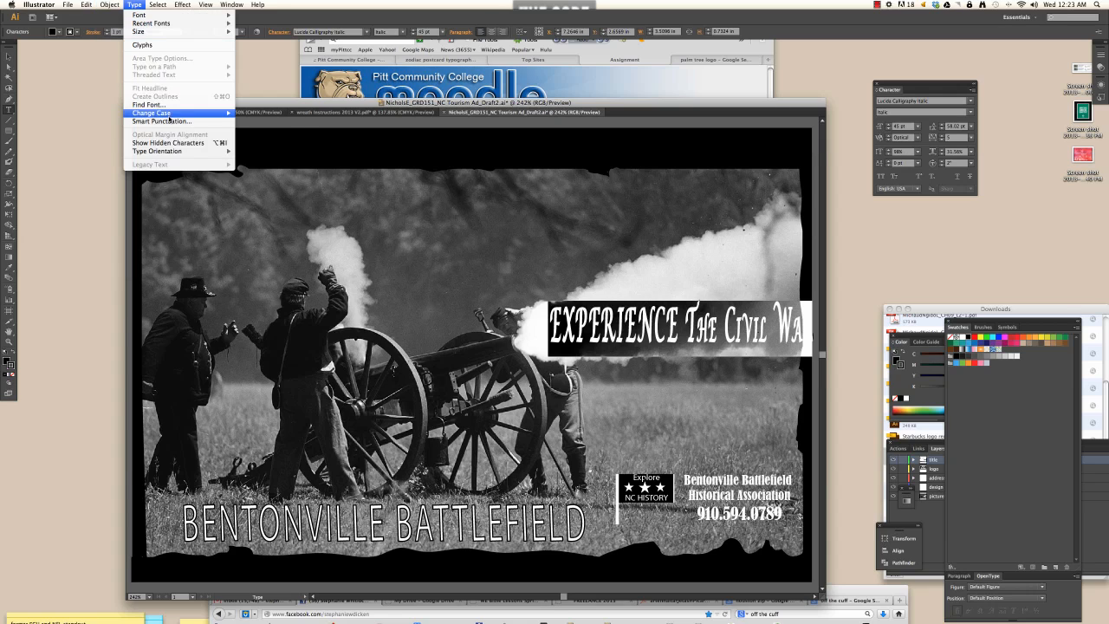
mouse_move(169, 120)
left_click(255, 137)
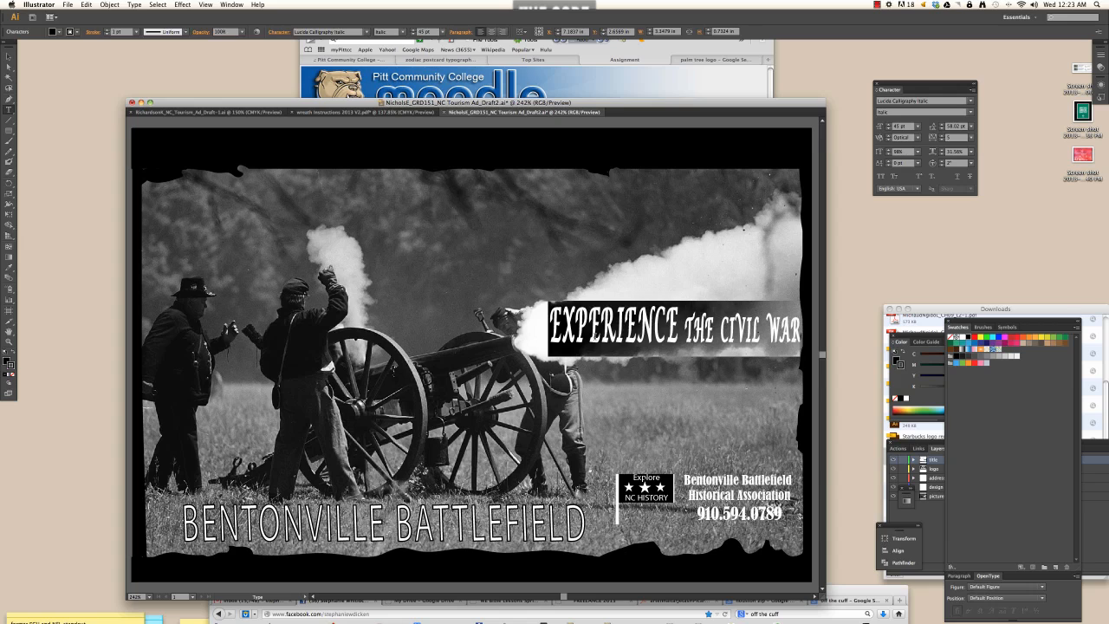
- Select the headline text and turn off All Caps so sentence case shows
left_click_drag(591, 332, 562, 331)
left_click(560, 330)
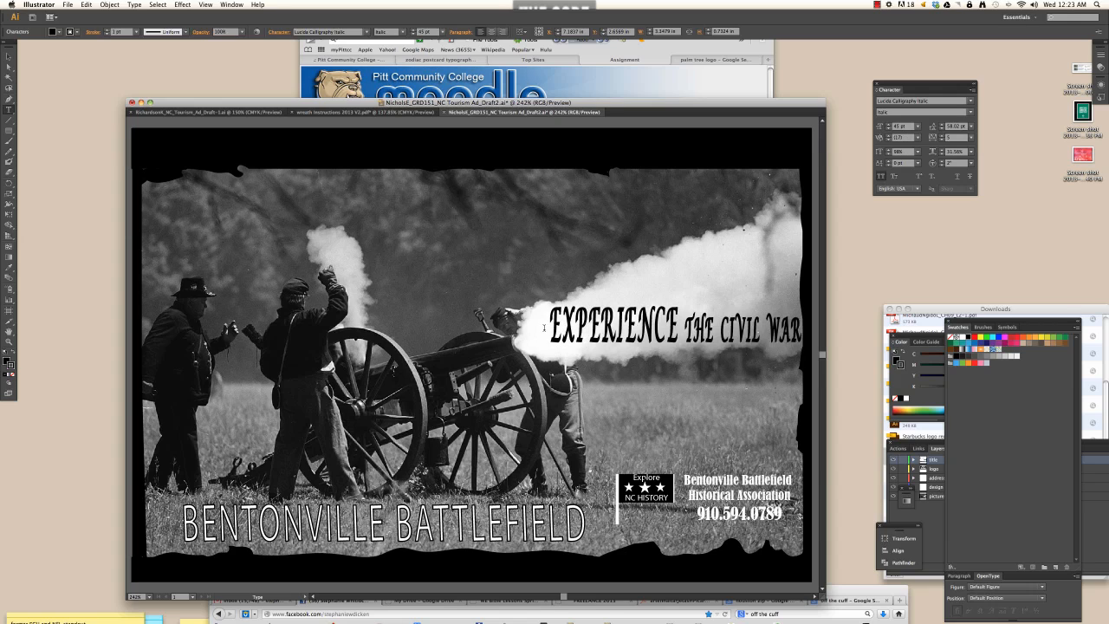
left_click_drag(549, 329, 810, 331)
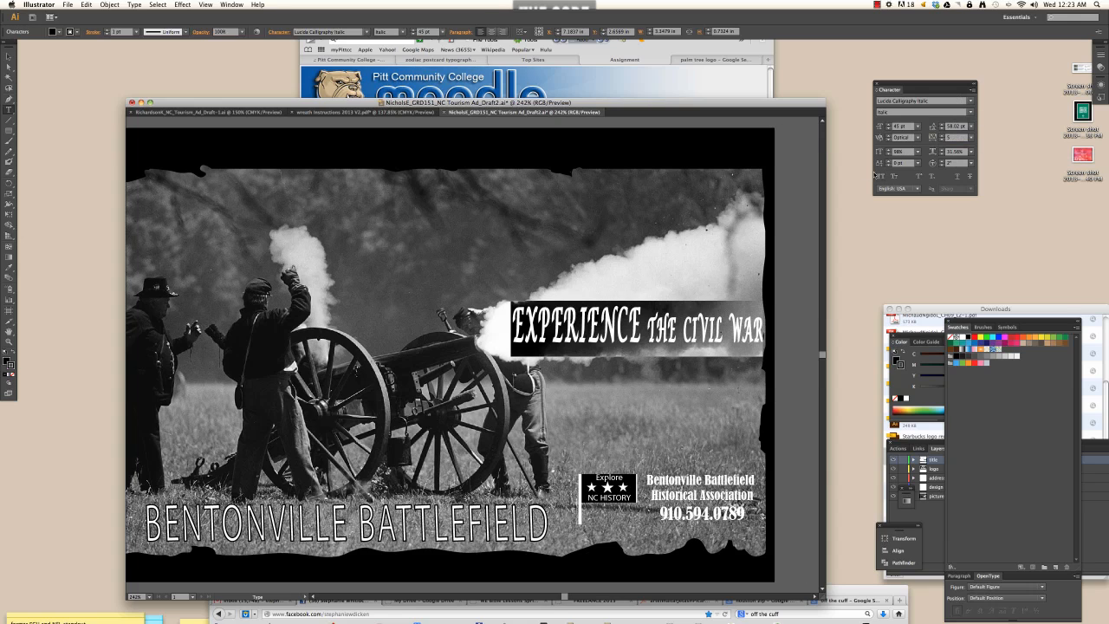
left_click(973, 88)
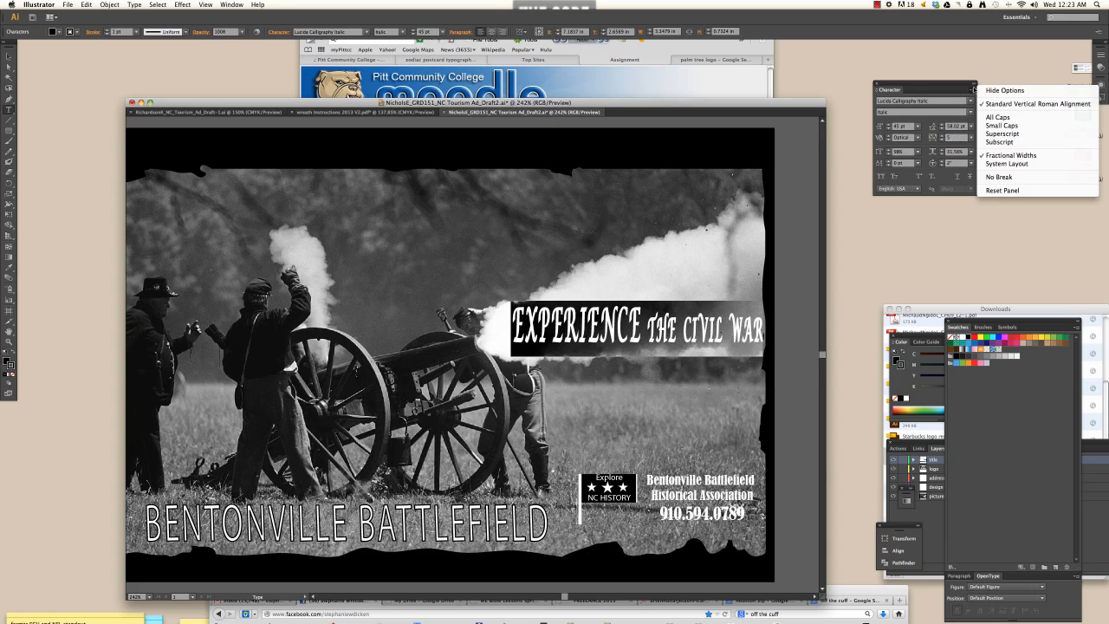
left_click(881, 176)
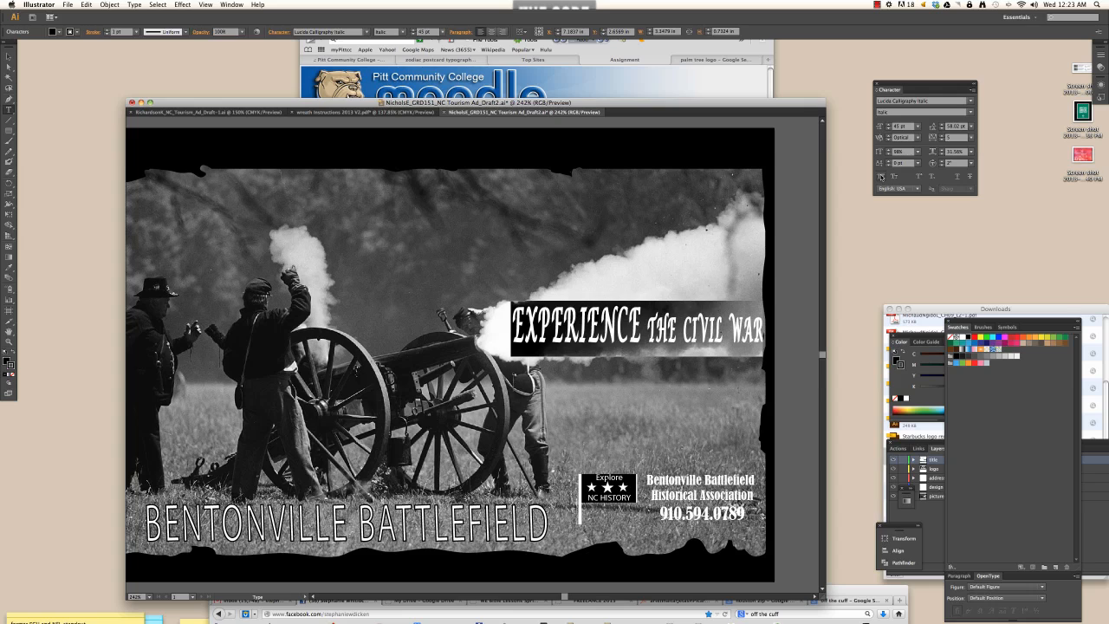
left_click(881, 176)
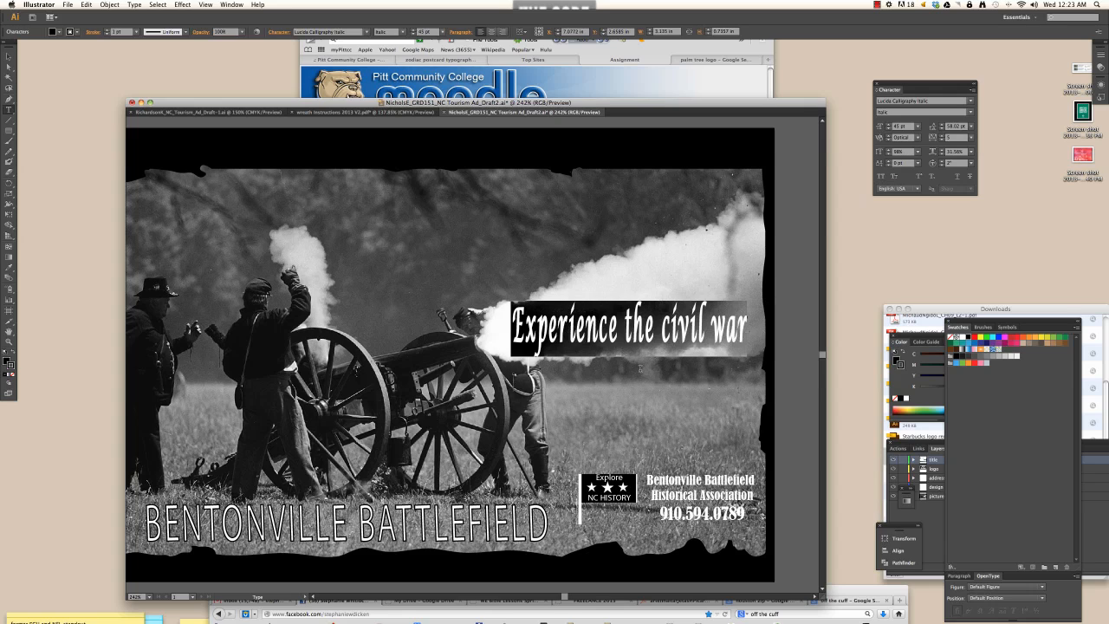
- Try a 110% horizontal scale on the headline, then return it to 100%
left_click(971, 152)
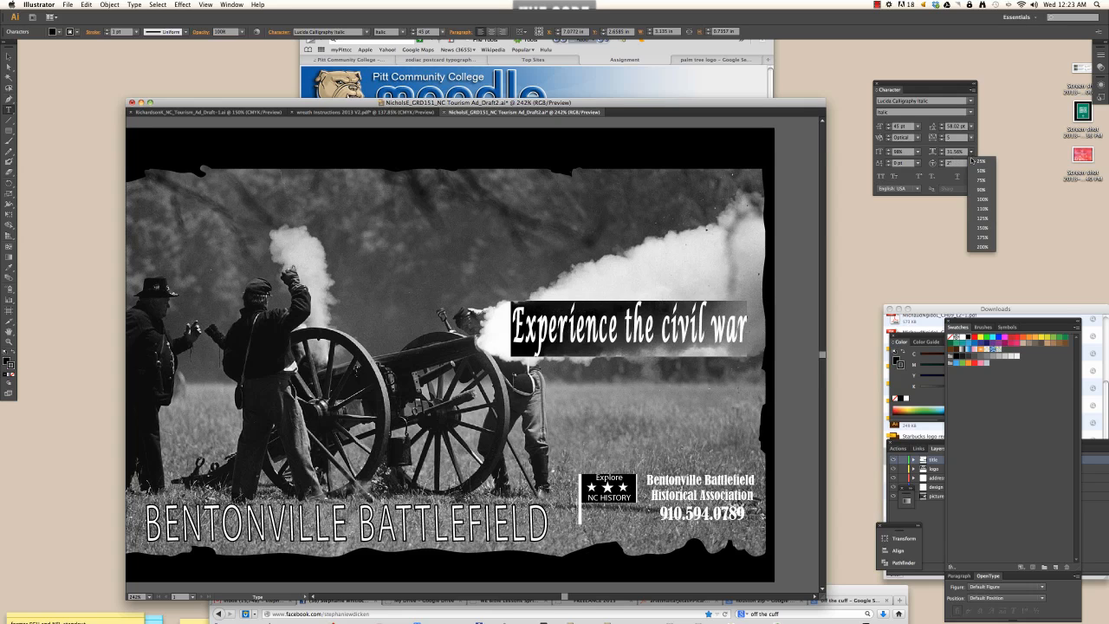
left_click(968, 210)
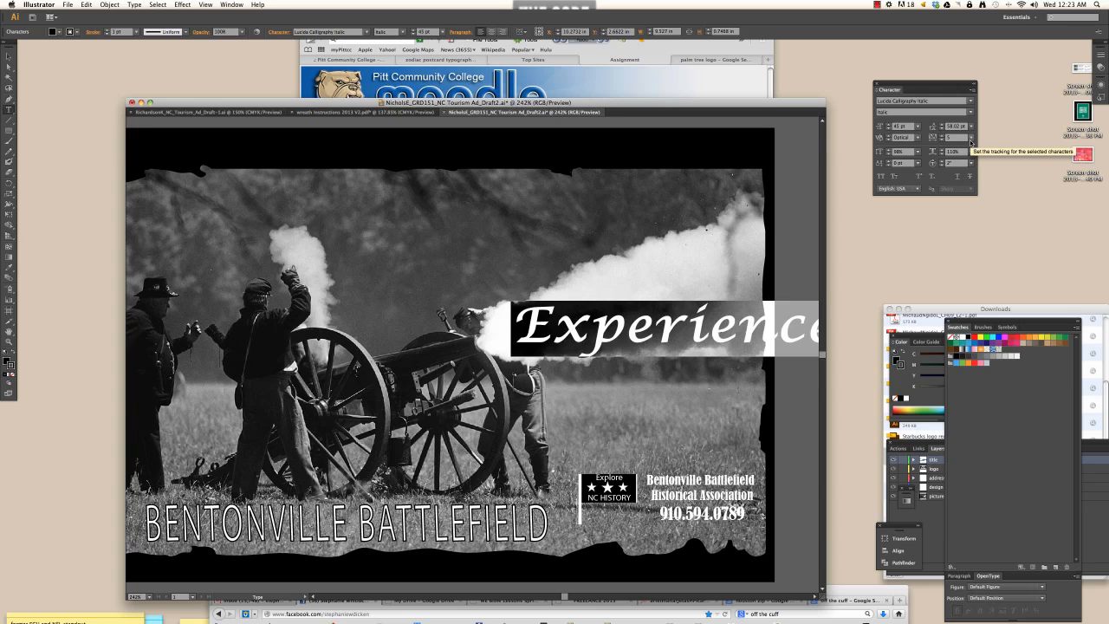
left_click(968, 151)
left_click(974, 199)
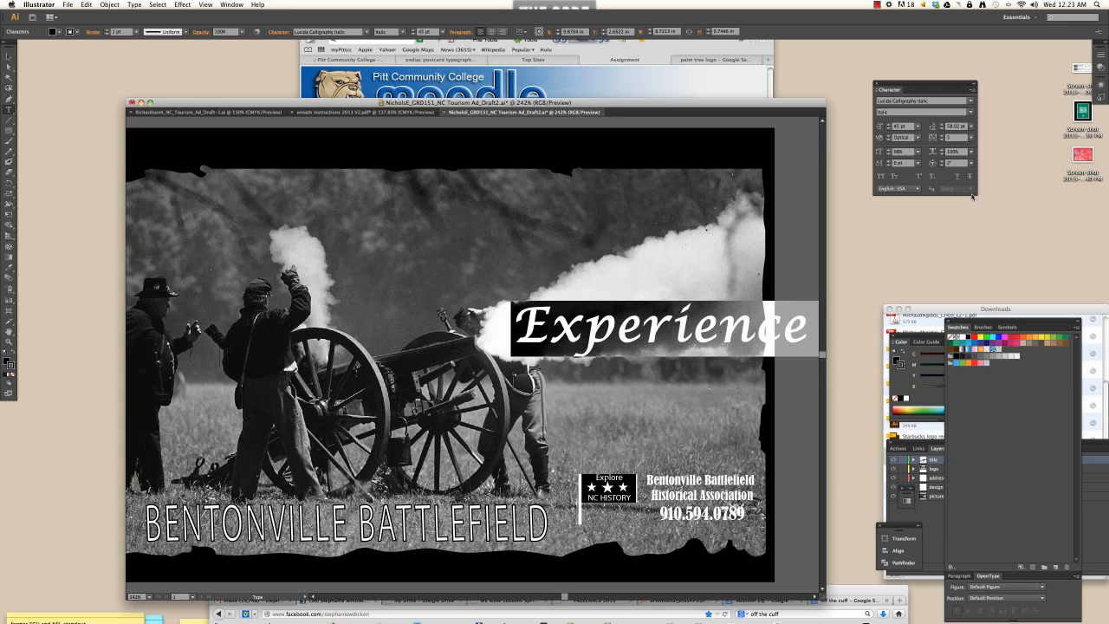
- Step the headline's font size down and back up to 27 pt
type("th")
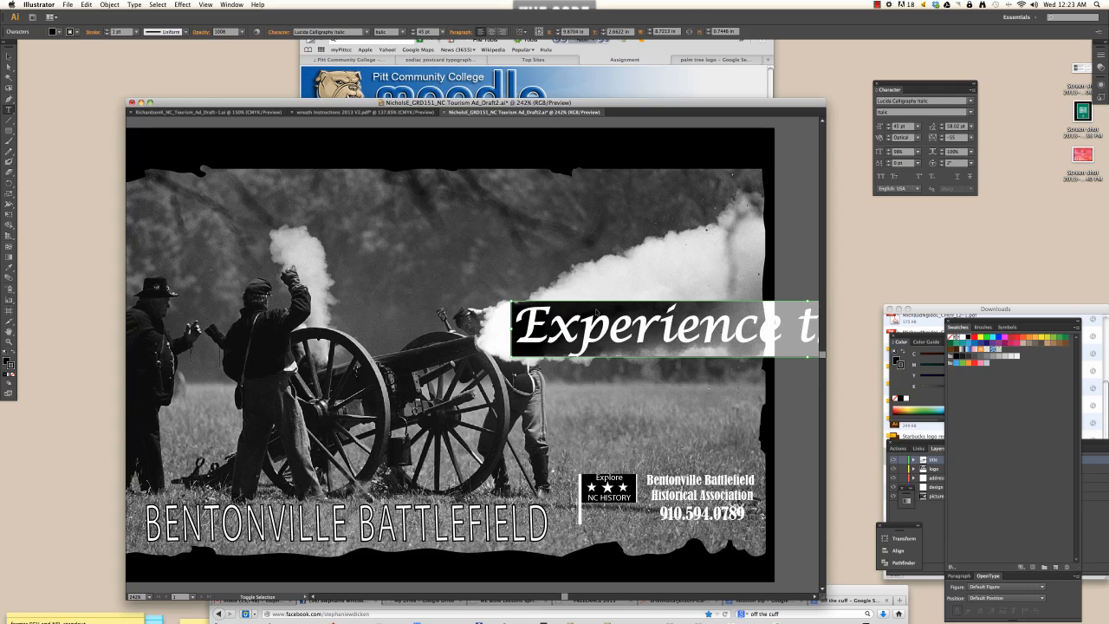
key("super+shift+comma")
key("super+shift+comma")
key("super+shift+comma")
key("super+shift+comma")
key("super+shift+comma")
key("super+shift+comma")
key("super+shift+comma")
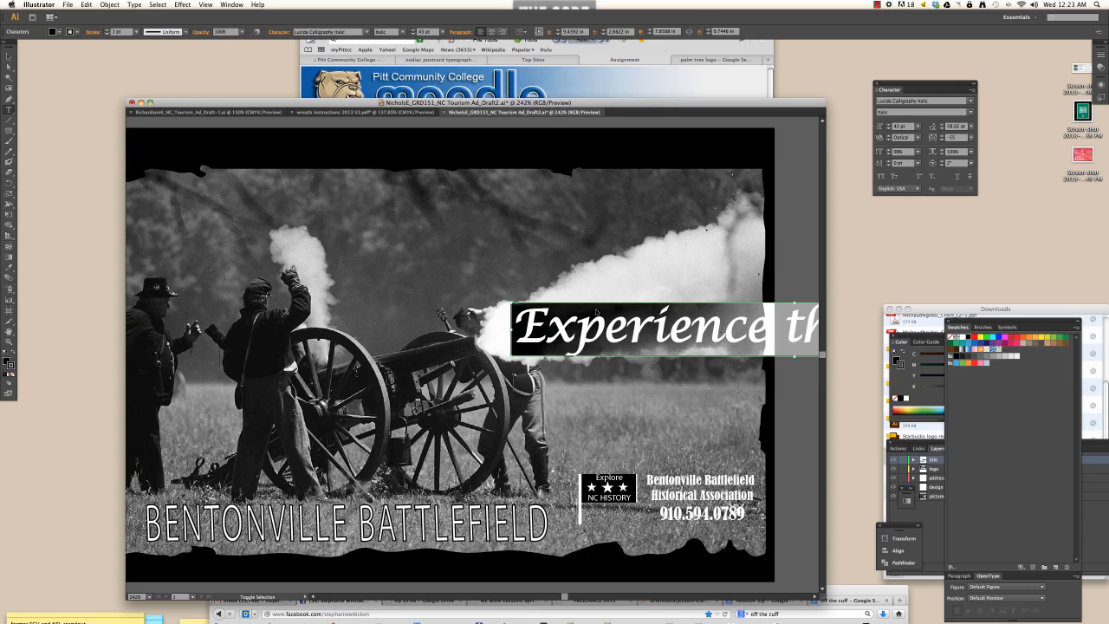
key("super+shift+comma")
key("super+shift+comma")
key("super+shift+comma")
key("super+shift+comma")
key("super+shift+comma")
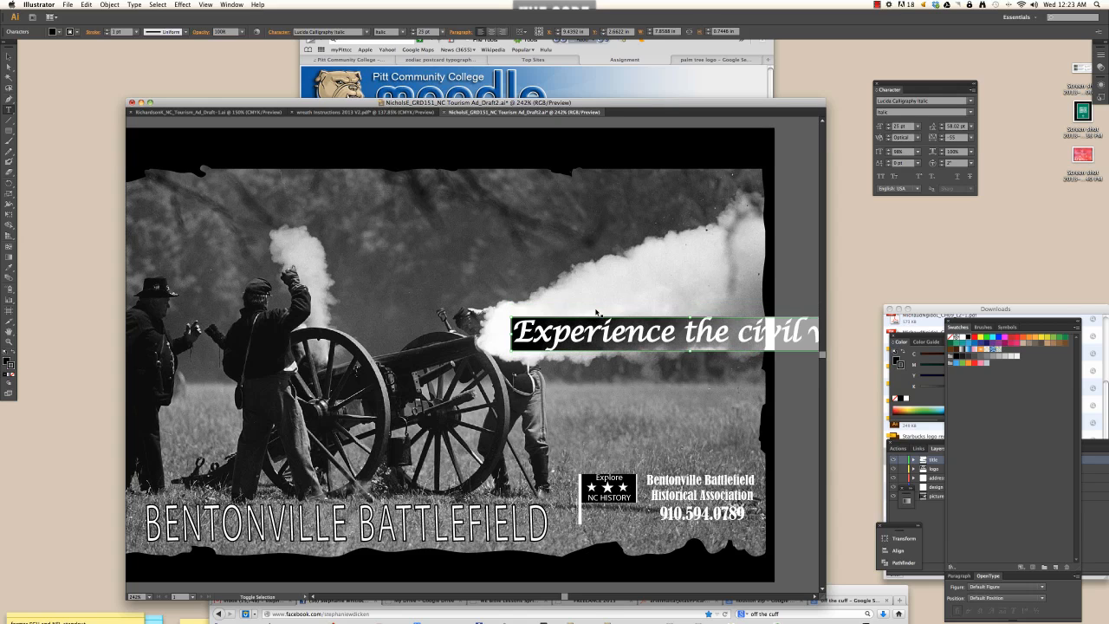
key("super+shift+period")
key("super+shift+period")
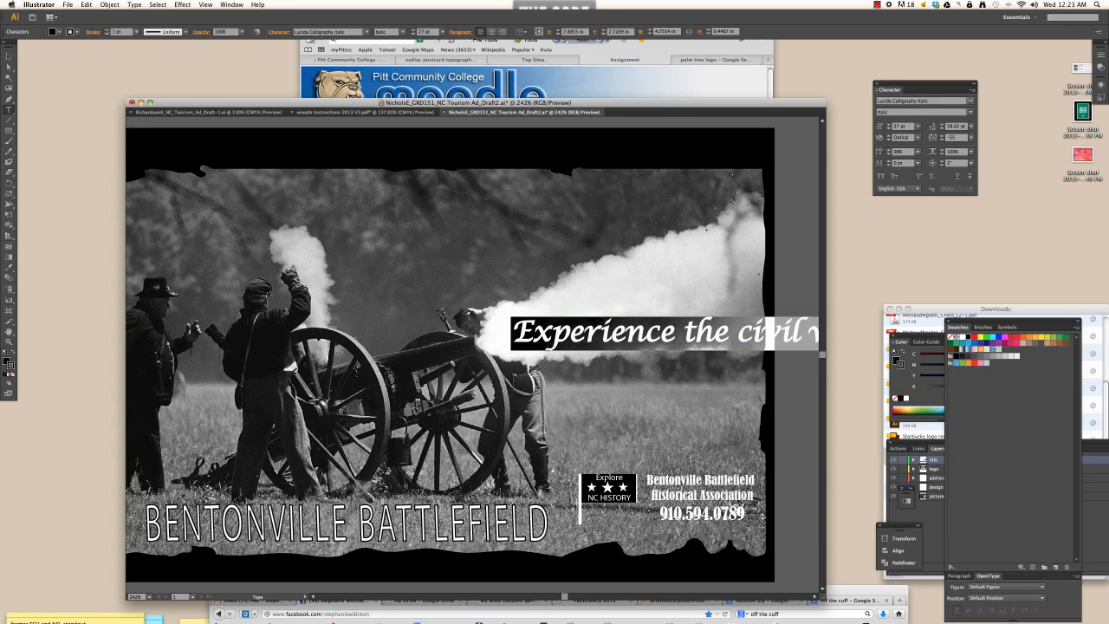
- Browse the font family list and try picking Centaur MT for the headline
left_click(970, 101)
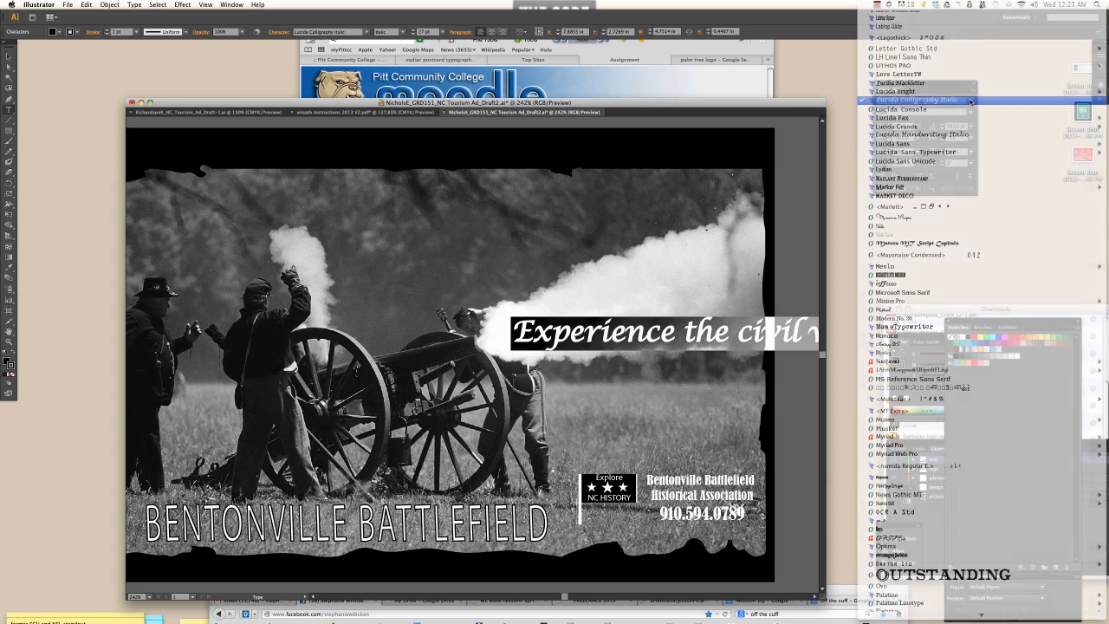
left_click(970, 101)
left_click(970, 102)
scroll(910, 75, "up", 15)
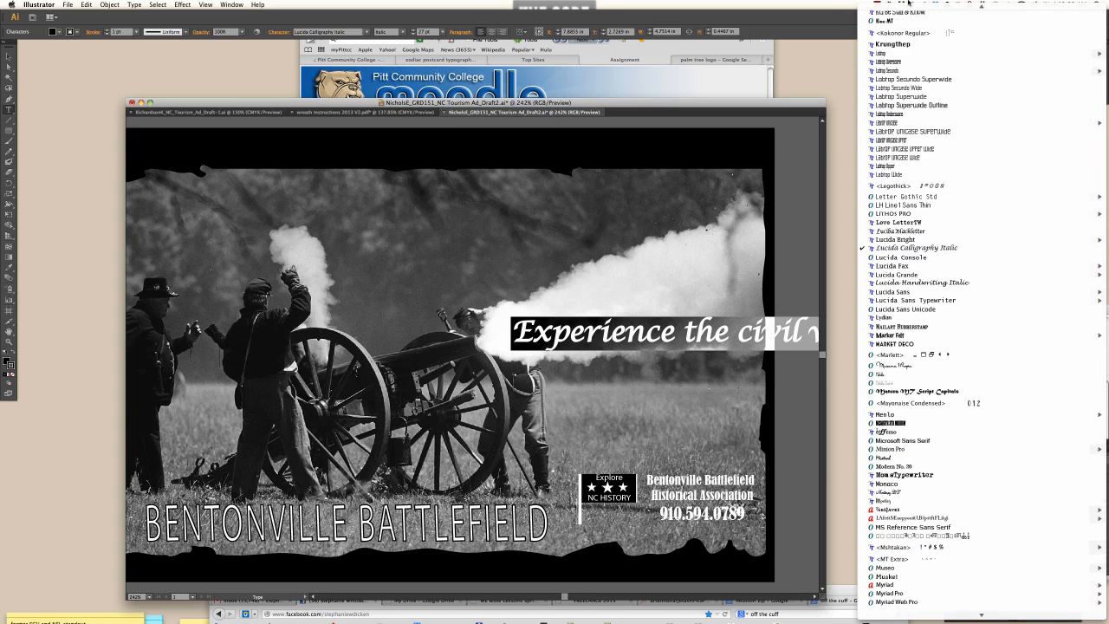
scroll(910, 74, "up", 3)
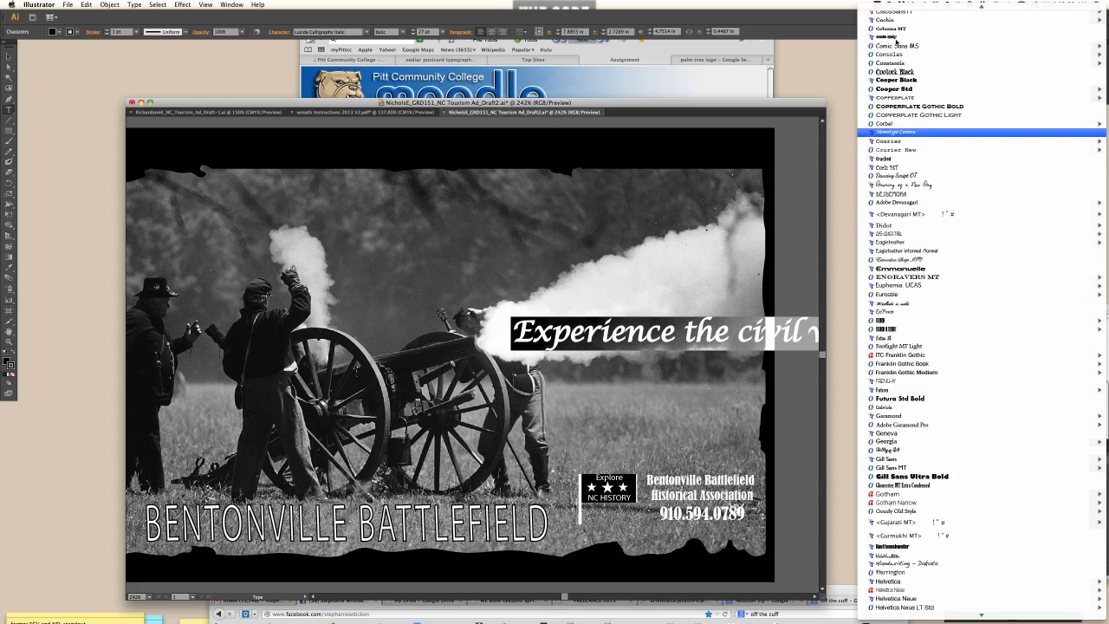
scroll(917, 98, "up", 7)
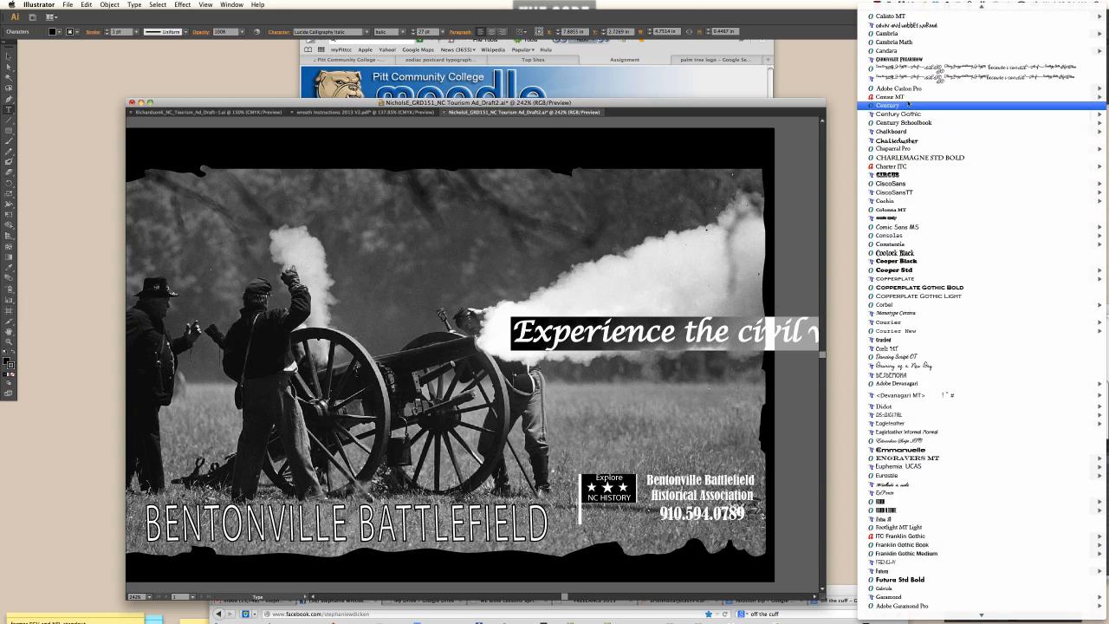
mouse_move(892, 88)
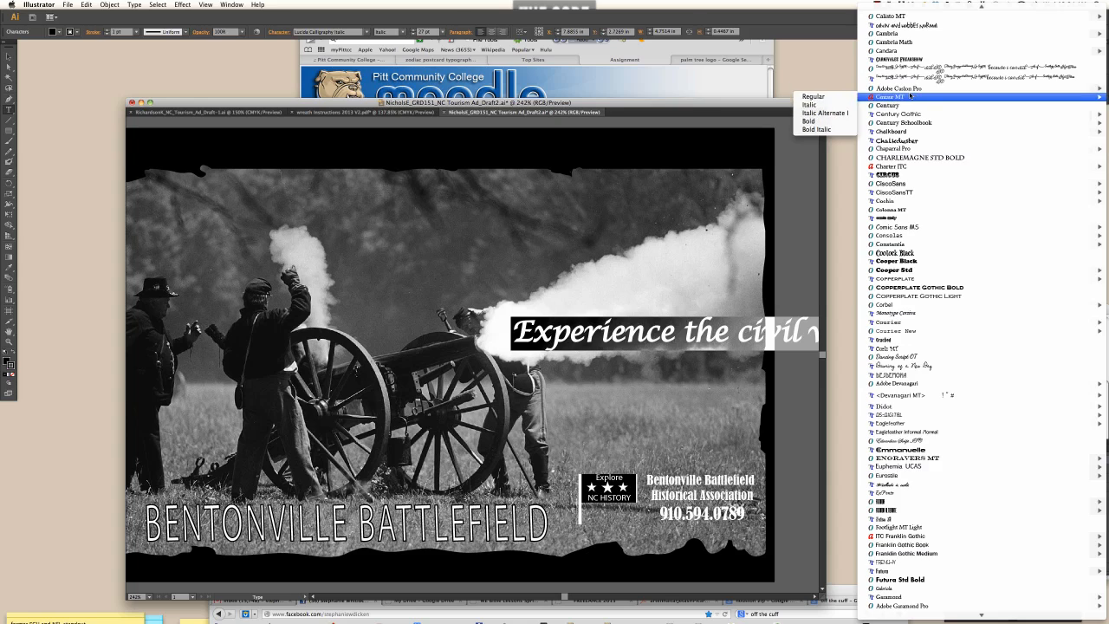
left_click(909, 94)
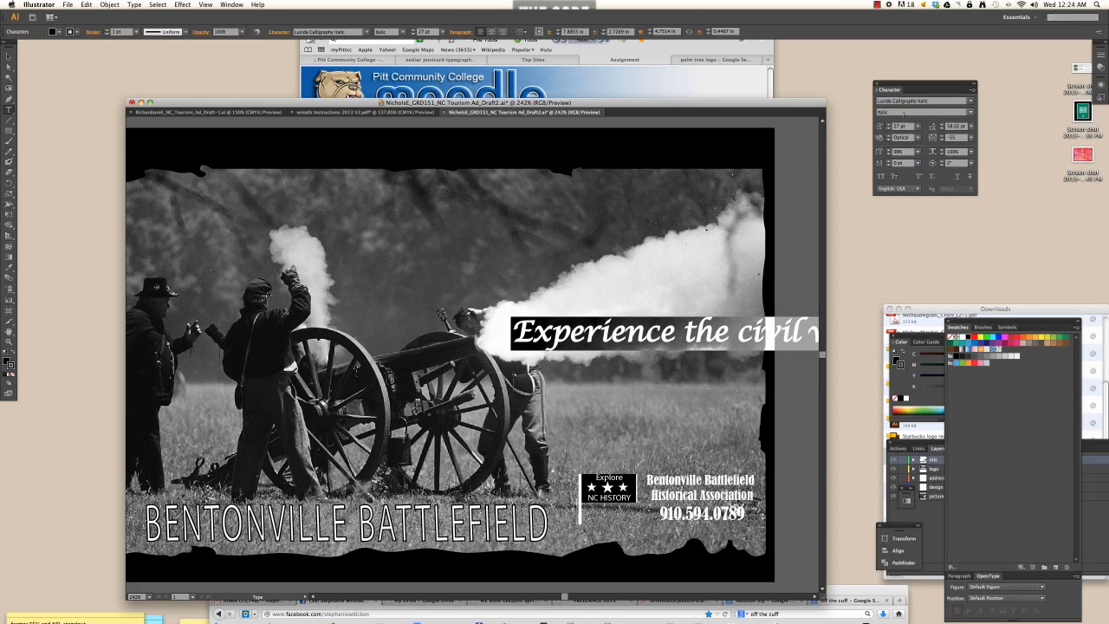
- Enter Centaur MT as the headline font and switch its style from Italic to Regular
left_click(905, 100)
type("Centaur MT")
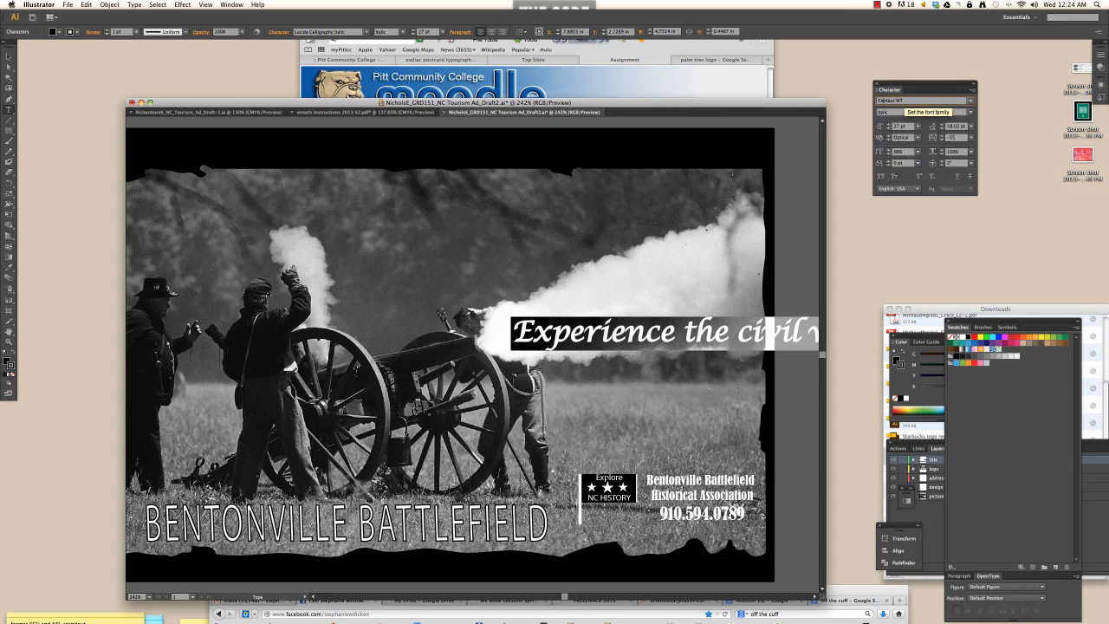
key("Return")
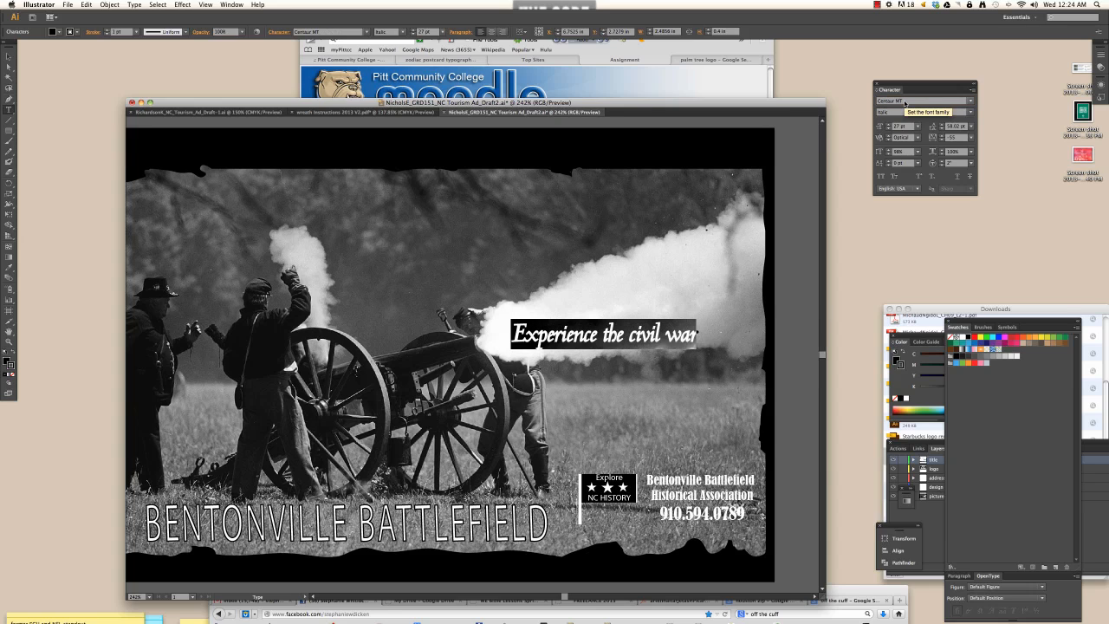
left_click(969, 113)
left_click(894, 126)
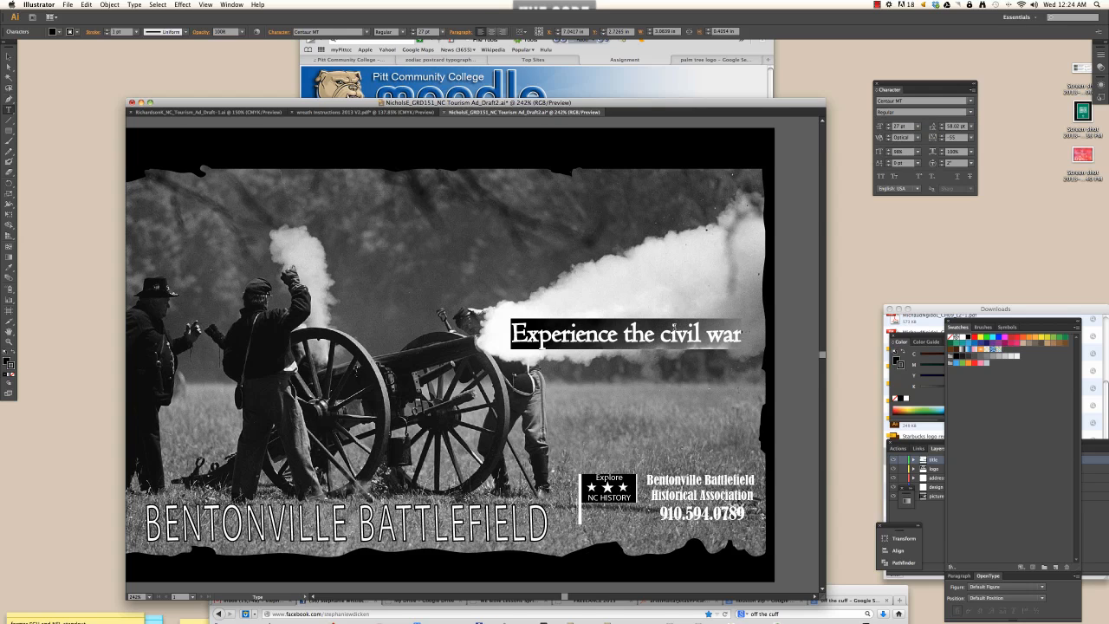
- Remove the headline's stroke and reset its letter spacing to -35
left_click(12, 374)
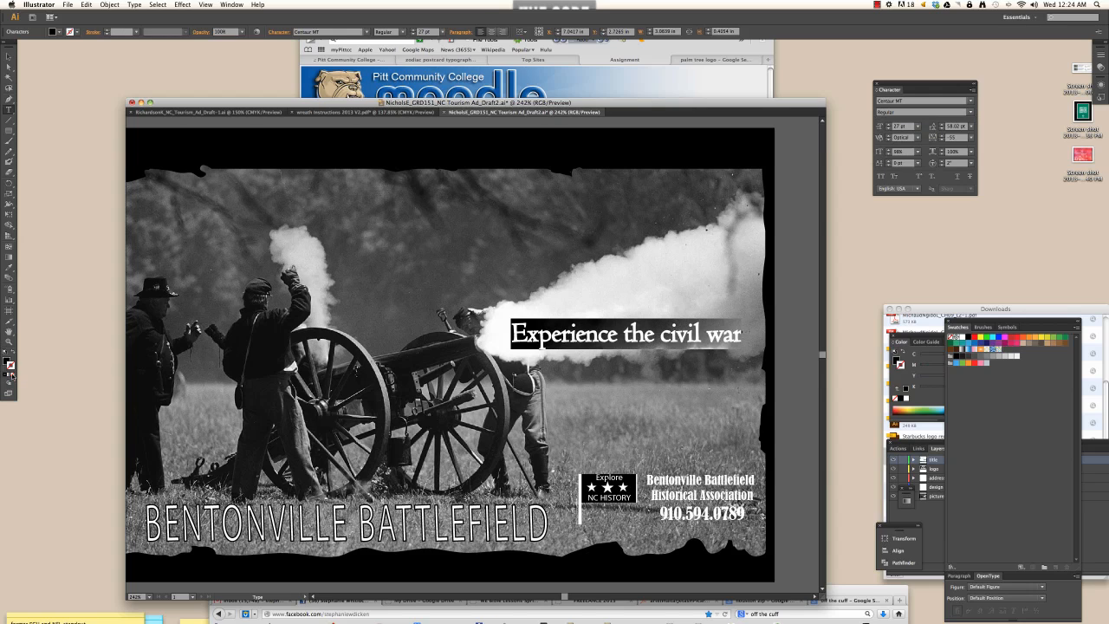
left_click(569, 334)
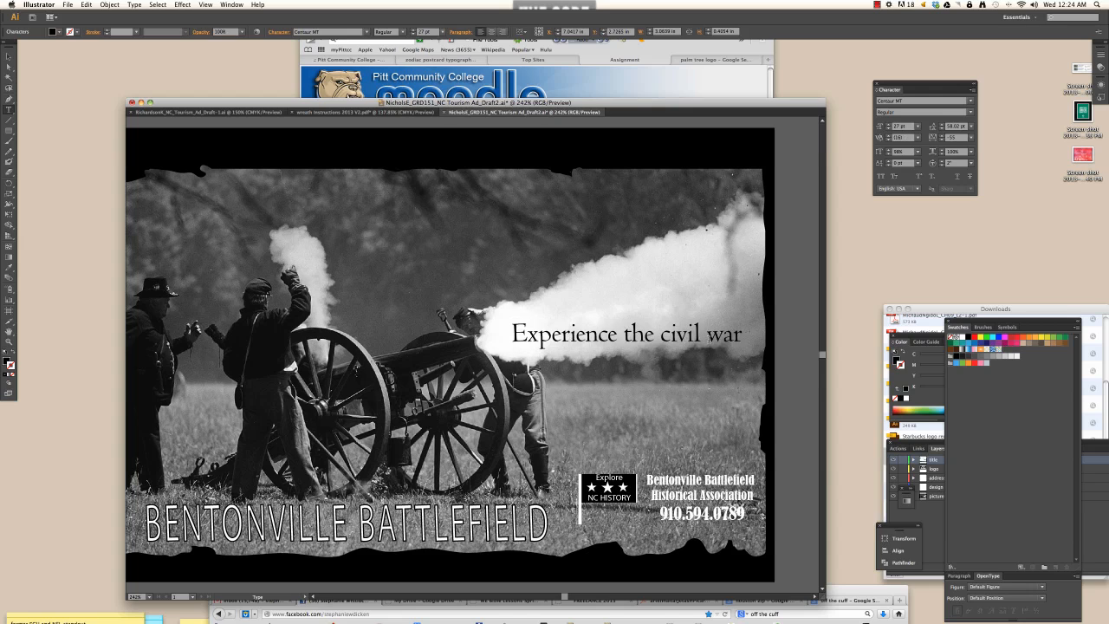
key("ctrl+a")
key("alt+Right")
key("alt+Right")
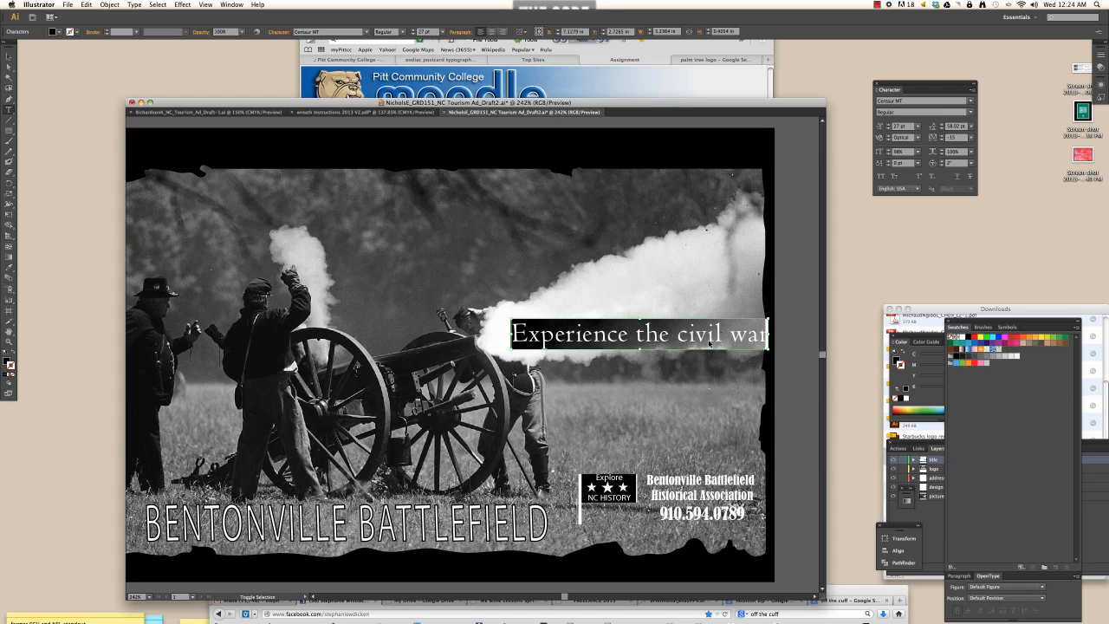
key("alt+Left")
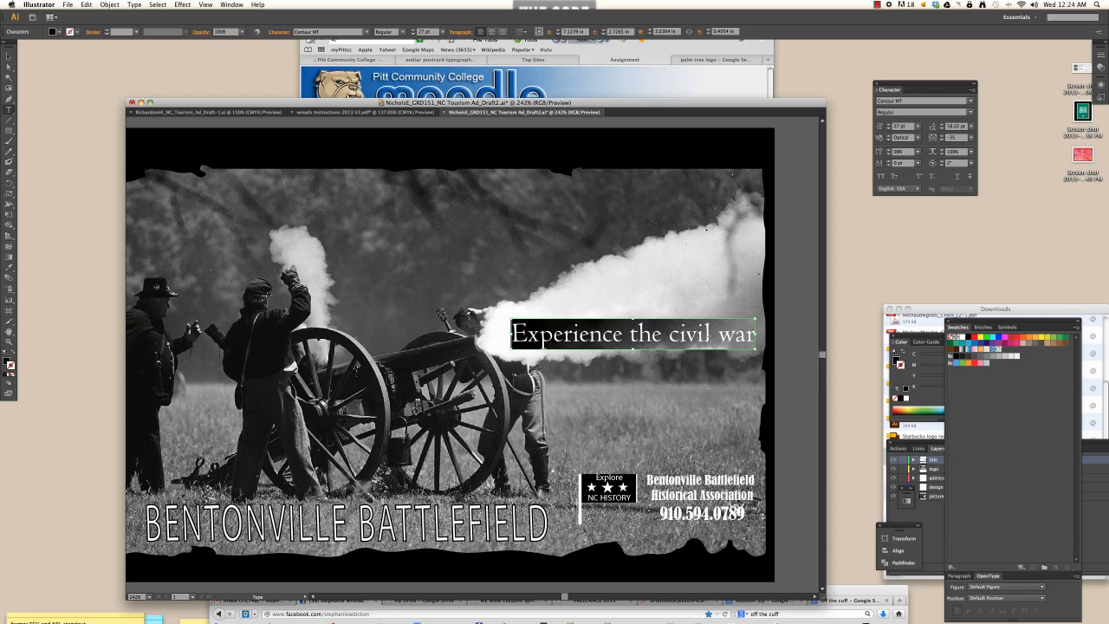
key("ctrl+shift+a")
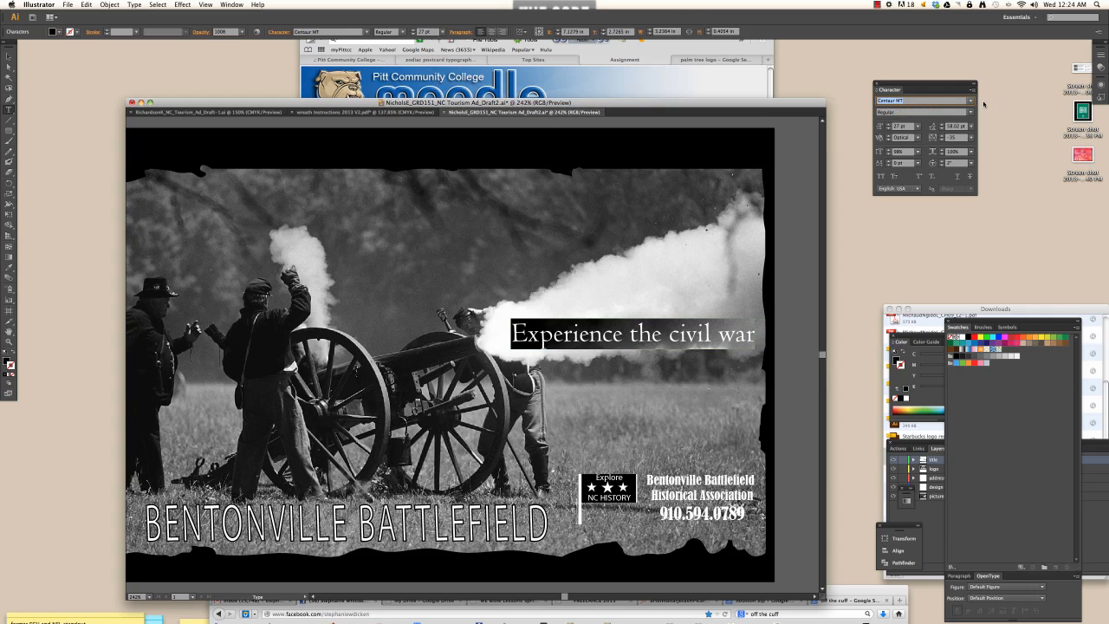
- Set the headline in Adobe Caslon Pro Regular
left_click(971, 101)
mouse_move(903, 90)
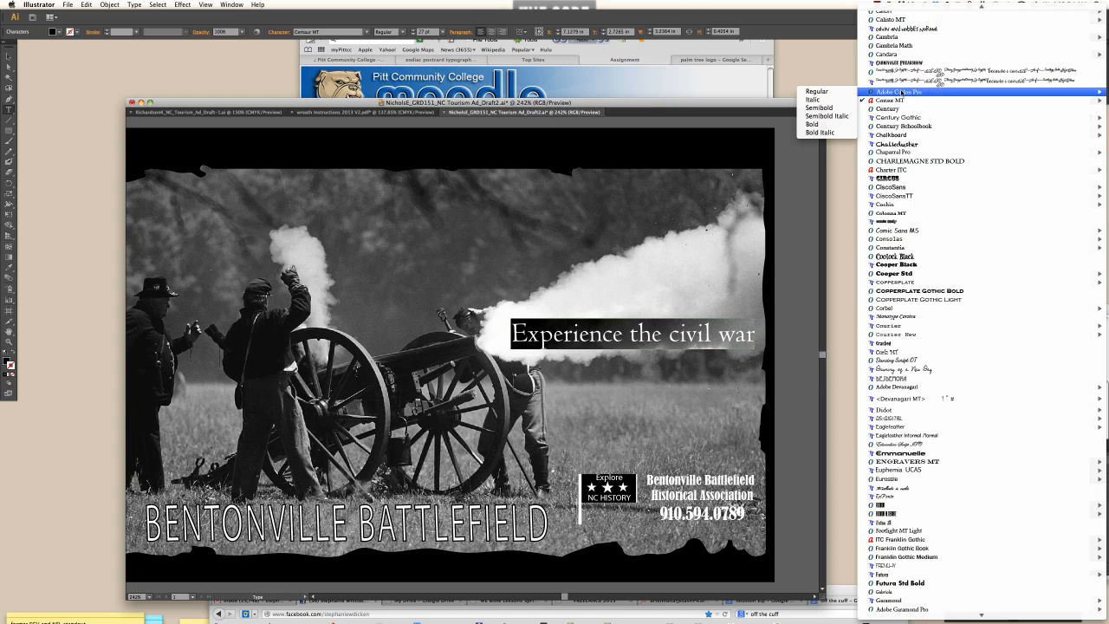
left_click(815, 91)
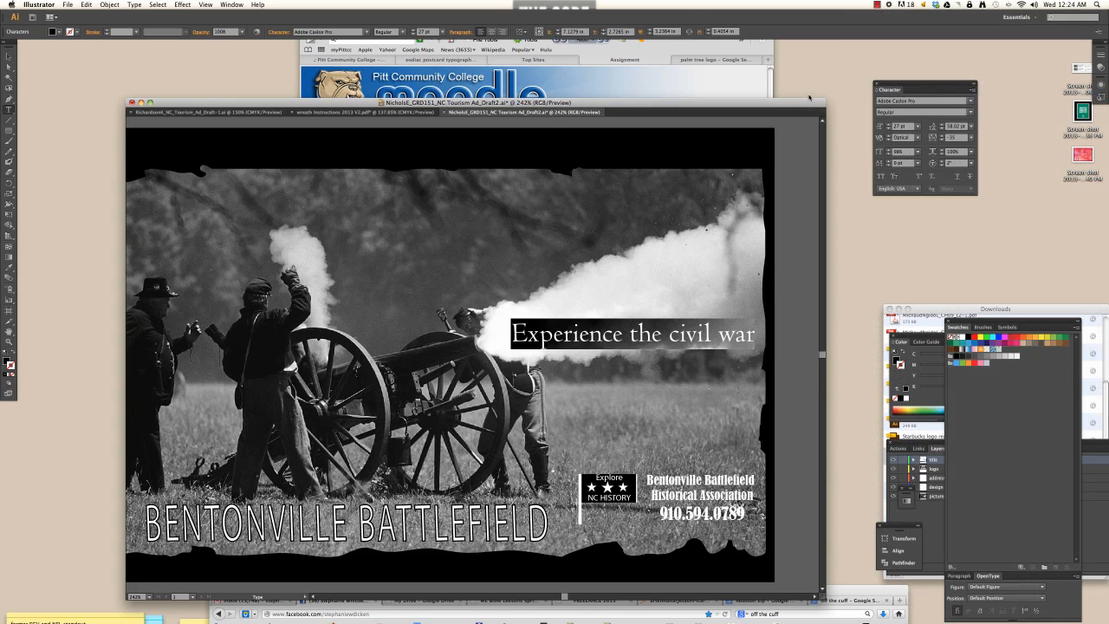
- Capitalize the C and W so the headline reads 'Civil War'
left_click(698, 348)
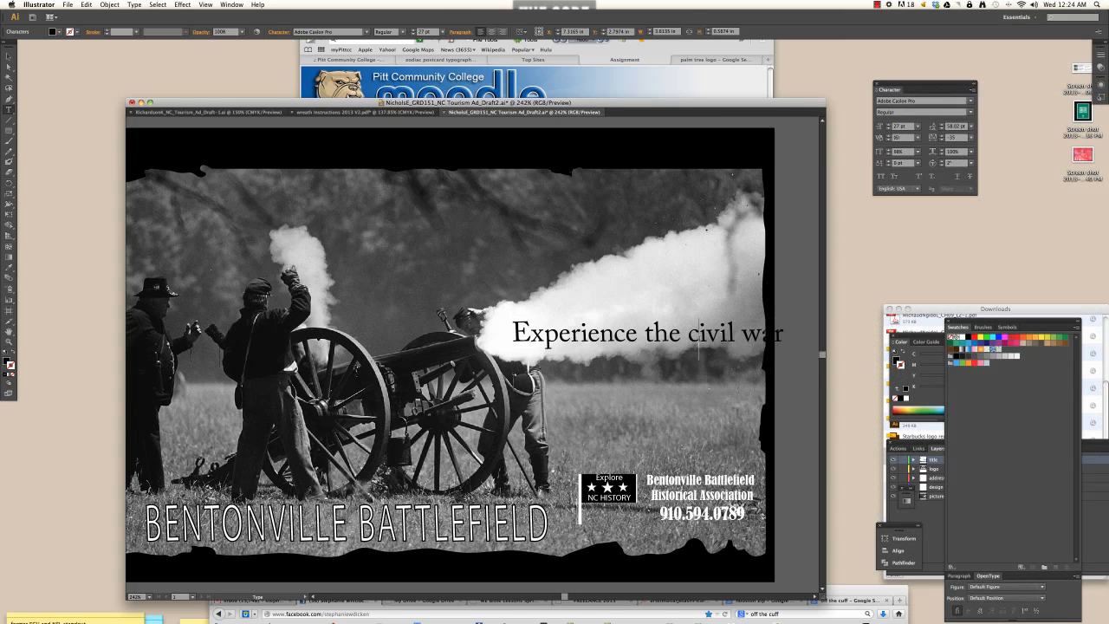
key("Delete")
type("C")
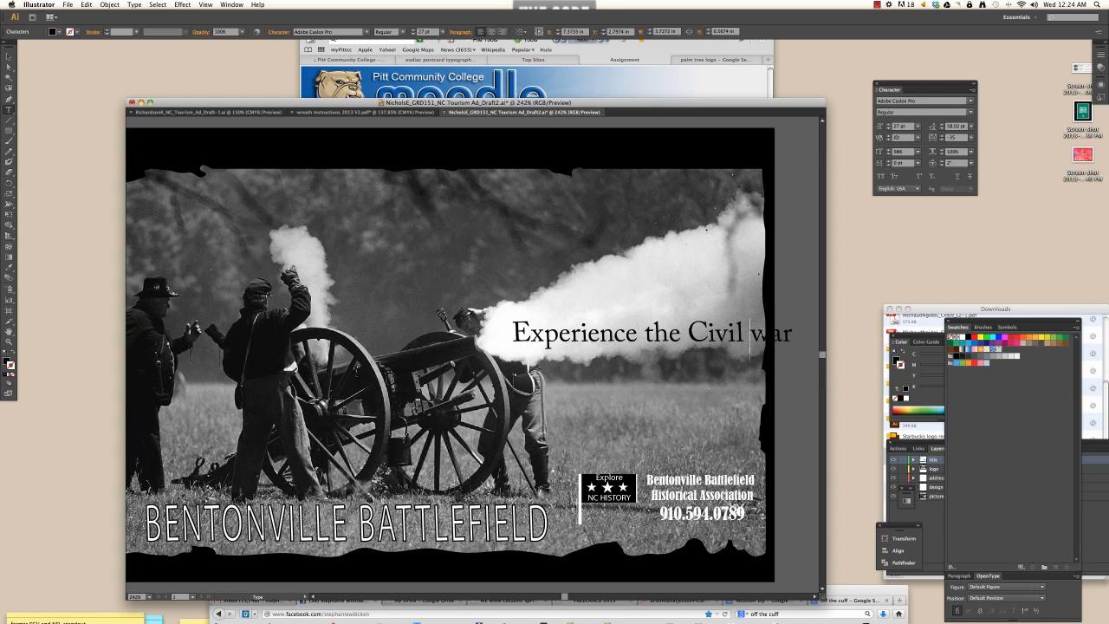
key("Right")
key("BackSpace")
type("W")
- Break the headline before 'the' onto a second line and select 'the'
left_click(643, 332)
key("Return")
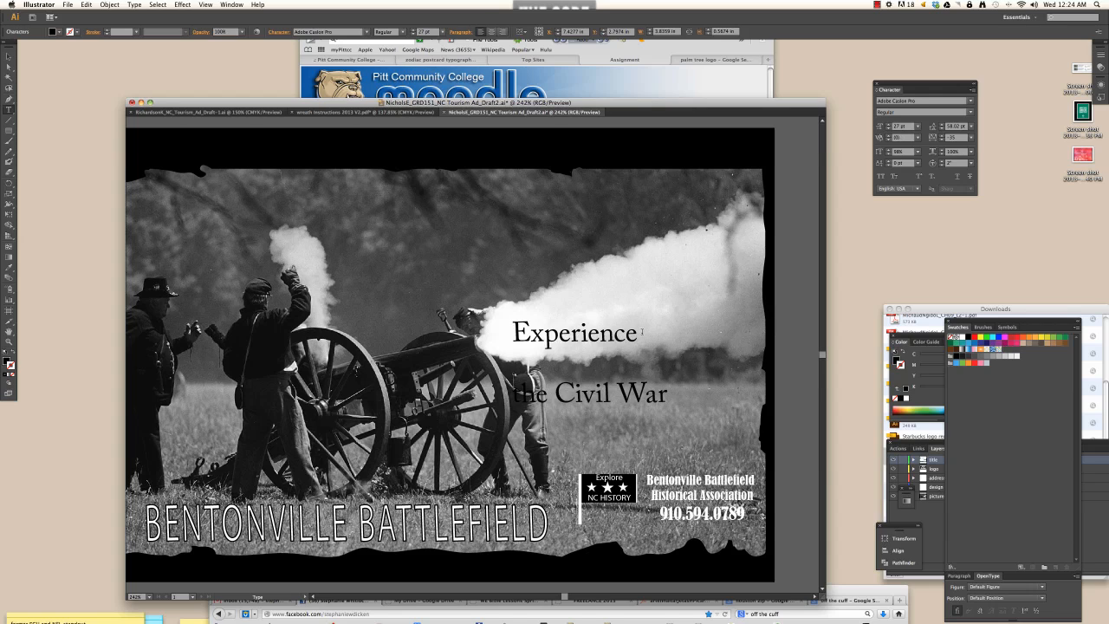
double_click(530, 367)
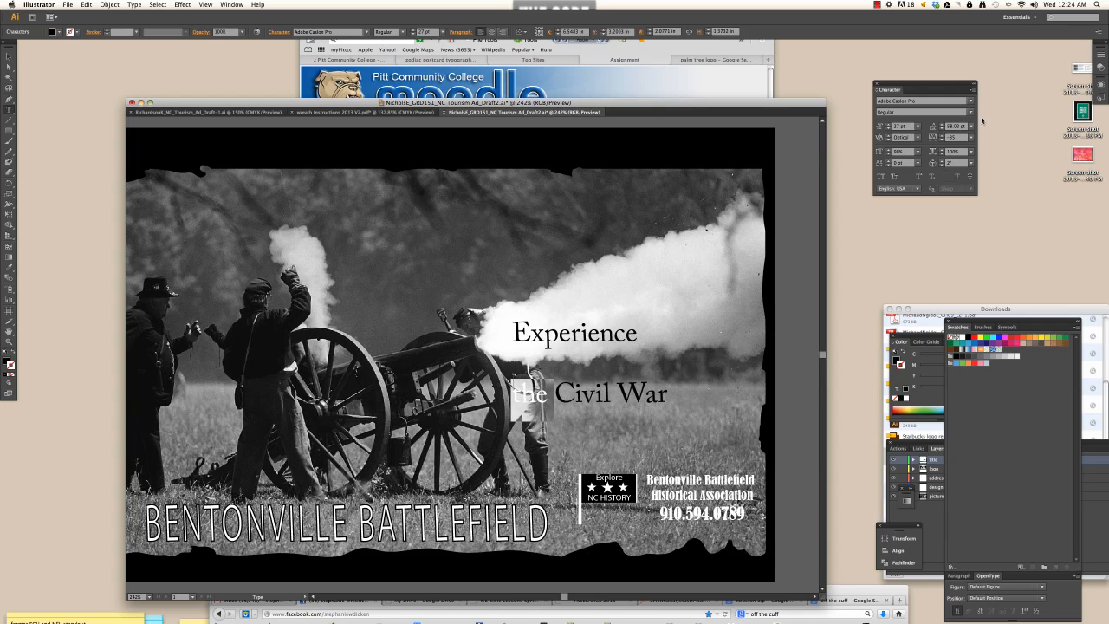
left_click(954, 128)
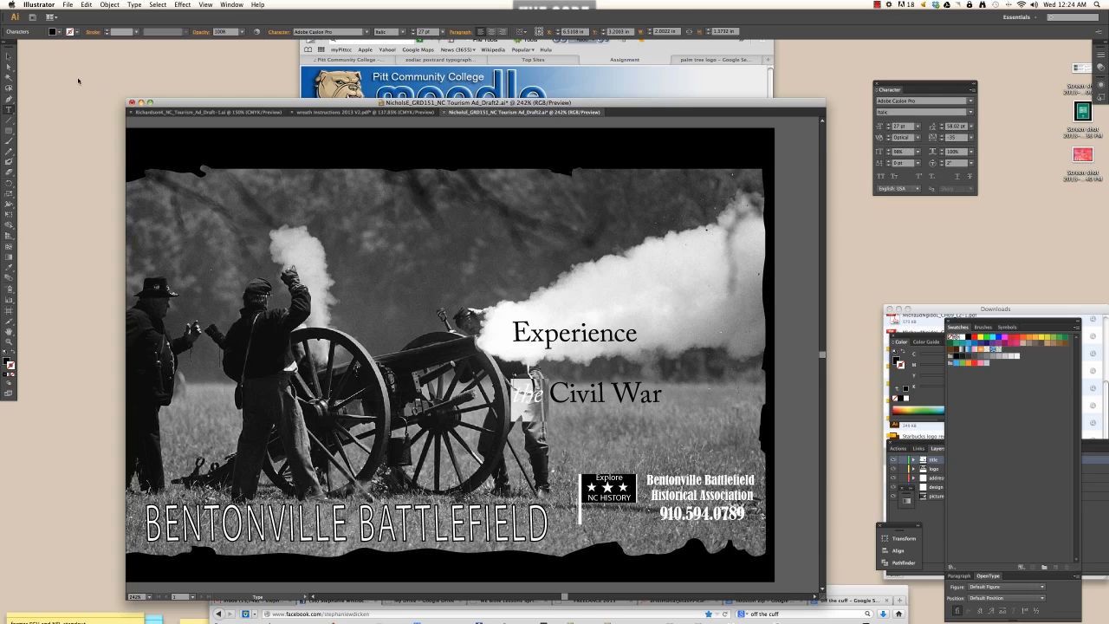
- Enlarge the headline to 51 pt and move it higher on the photo
left_click(9, 57)
mouse_move(598, 339)
left_mouse_down()
mouse_move(617, 299)
mouse_move(585, 322)
left_mouse_up()
double_click(582, 319)
key("super+a")
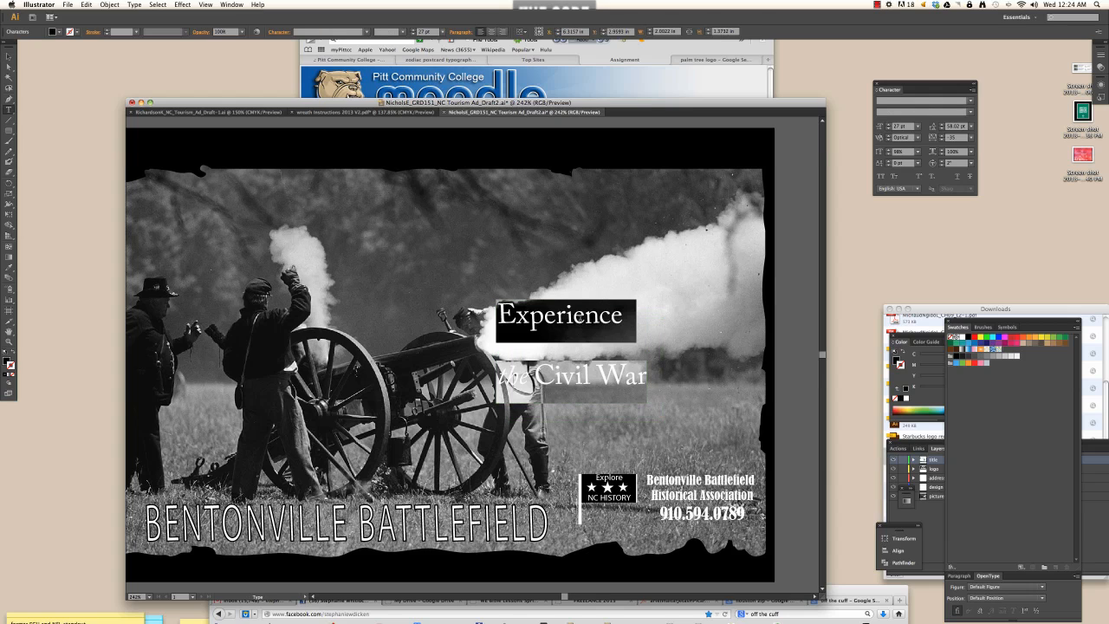
key("super+shift+period")
key("super+shift+period")
key("super+shift+period")
key("super+shift+period")
key("super+shift+period")
key("super+shift+period")
key("super+shift+period")
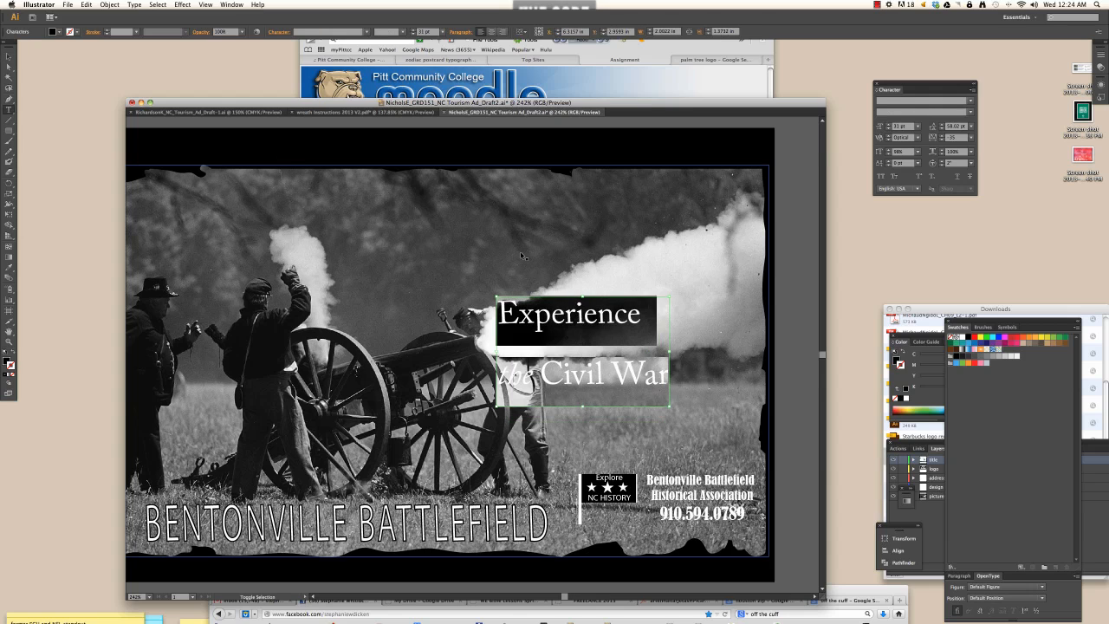
key("super+shift+period")
key("super+shift+period")
key("super+shift+period")
key("super+shift+period")
key("super+shift+period")
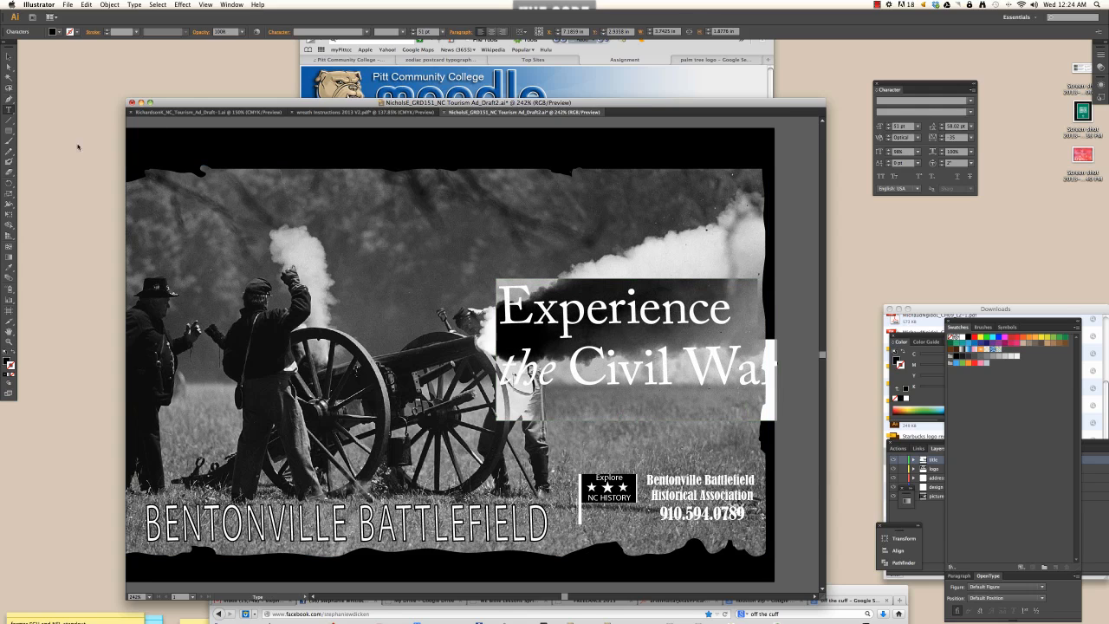
left_click(8, 56)
left_click_drag(600, 320, 598, 290)
- Reduce the leading between the headline's two lines
double_click(605, 331)
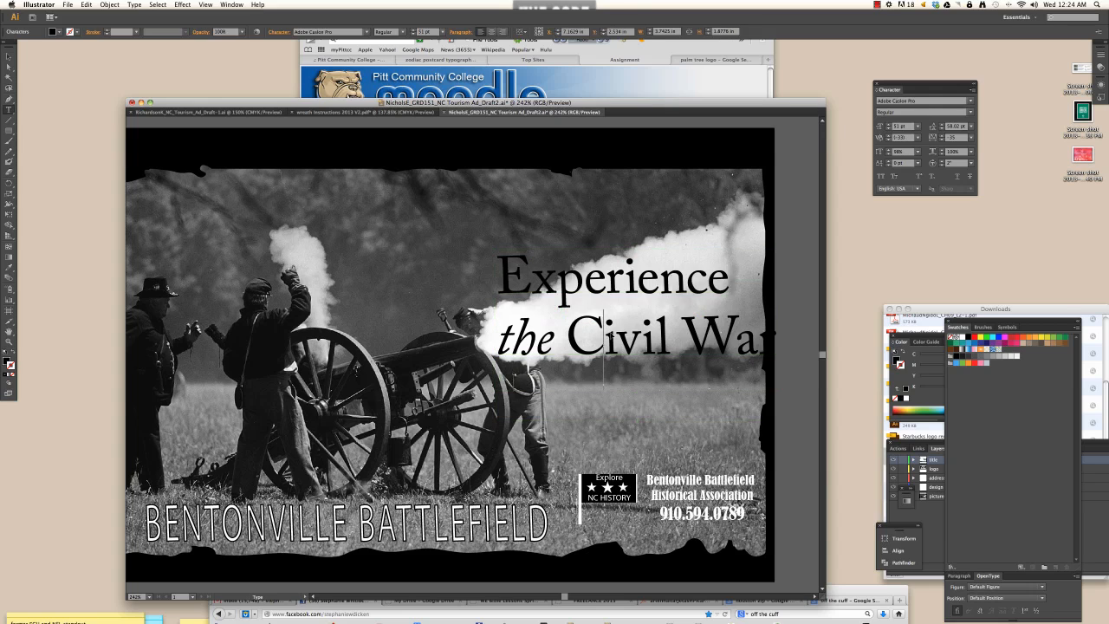
key("super+a")
left_click(941, 129)
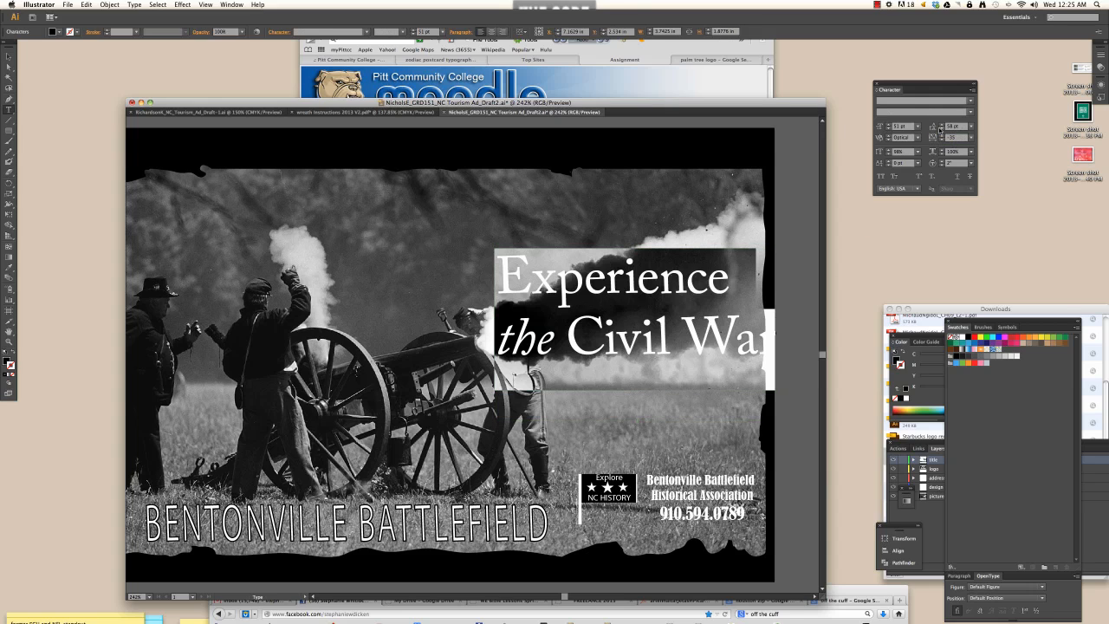
left_click(941, 129)
left_click(940, 129)
left_click(941, 129)
left_click(941, 129)
left_click(941, 129)
left_click(940, 129)
left_click(941, 129)
left_click(941, 129)
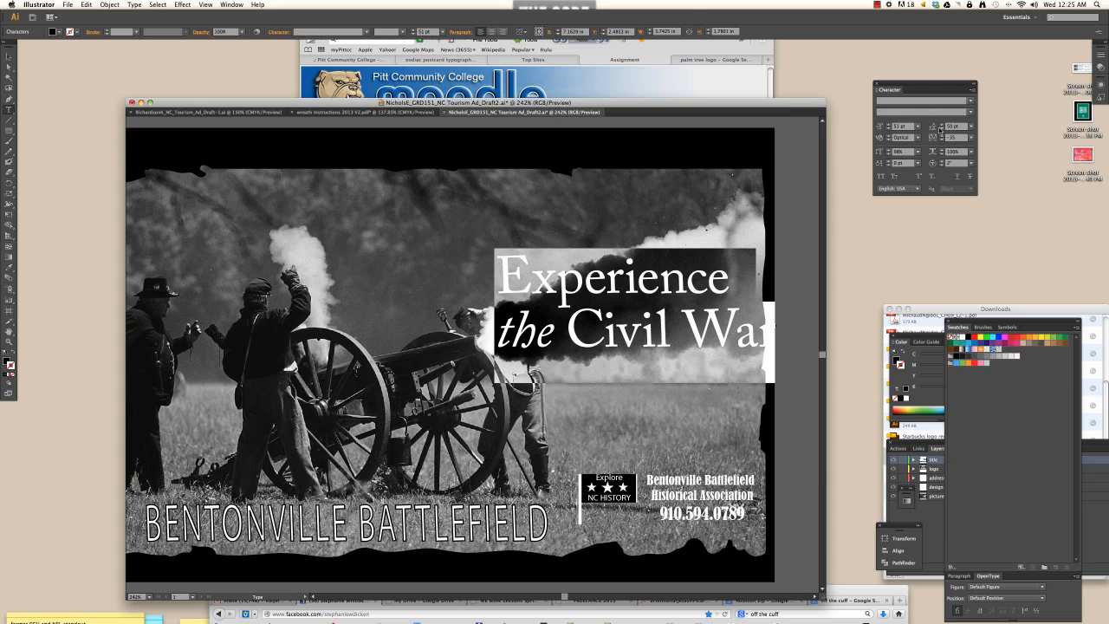
left_click(941, 129)
left_click(941, 129)
left_click(941, 129)
left_click(941, 129)
left_click(941, 129)
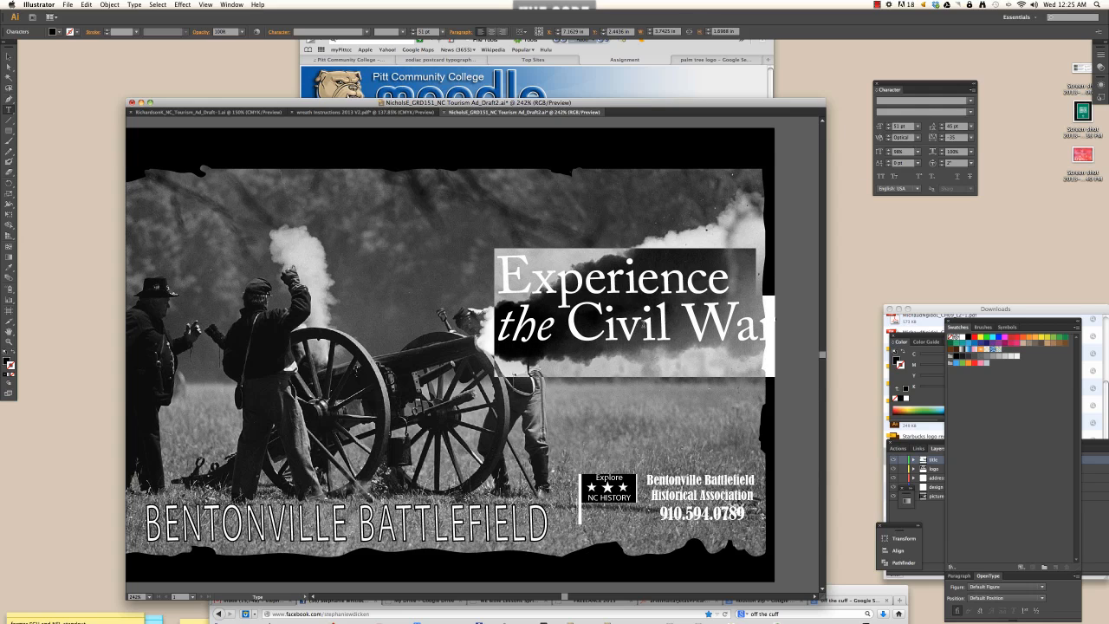
- Tighten the tracking and shrink the font size of the 'the Civil War' line
double_click(643, 327)
left_click_drag(498, 323, 829, 332)
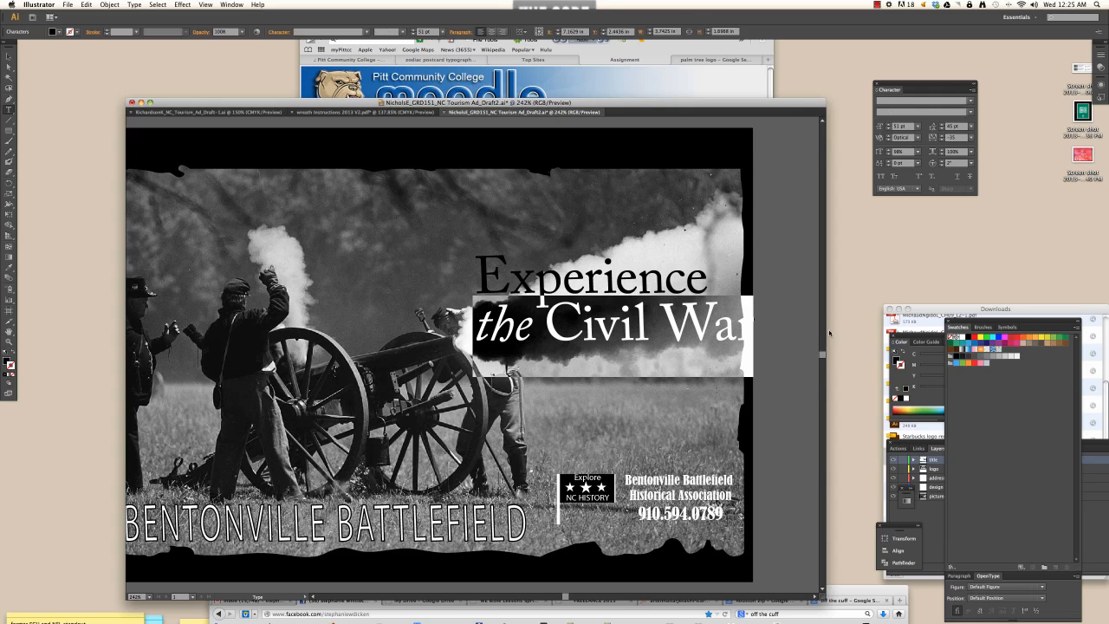
key("alt+Left")
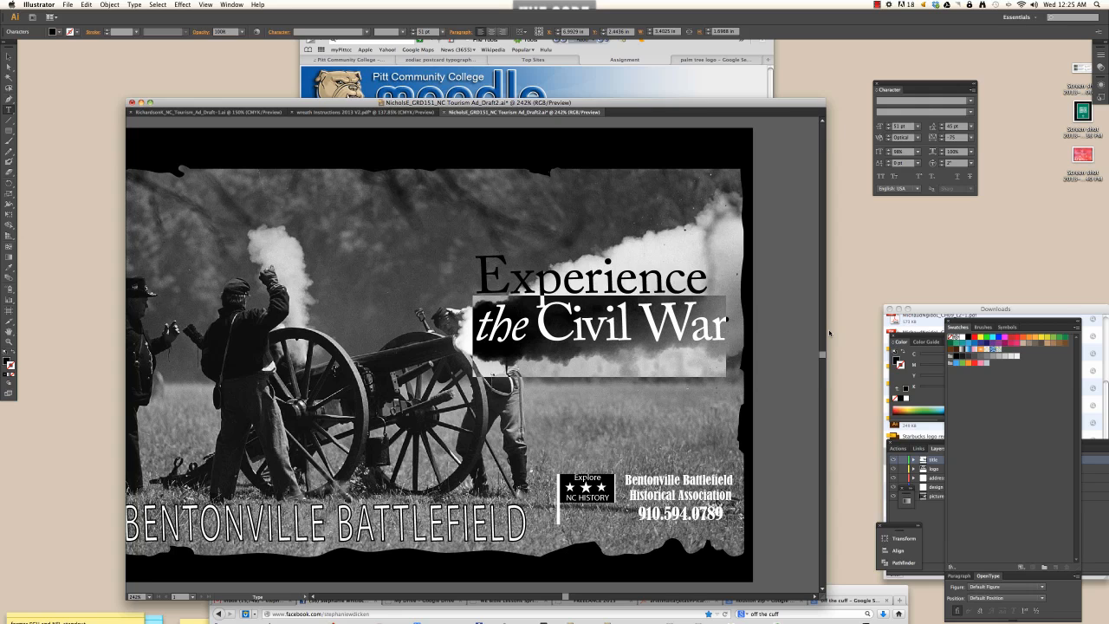
key("super+shift+comma")
key("super+shift+comma")
key("super+shift+comma")
key("super+shift+comma")
key("super+shift+comma")
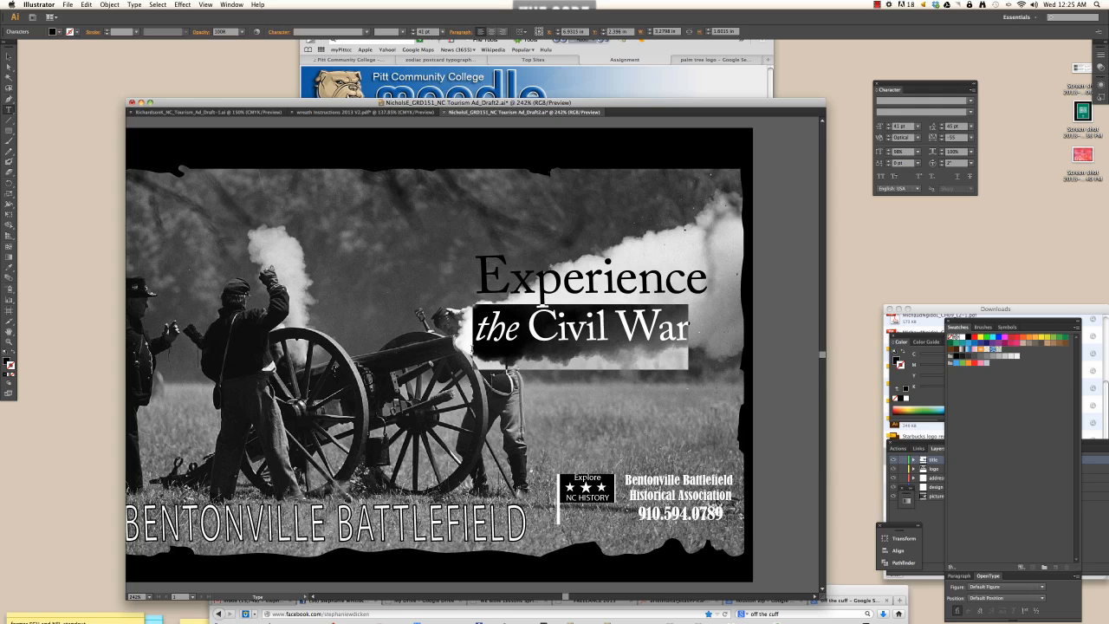
left_click(474, 325)
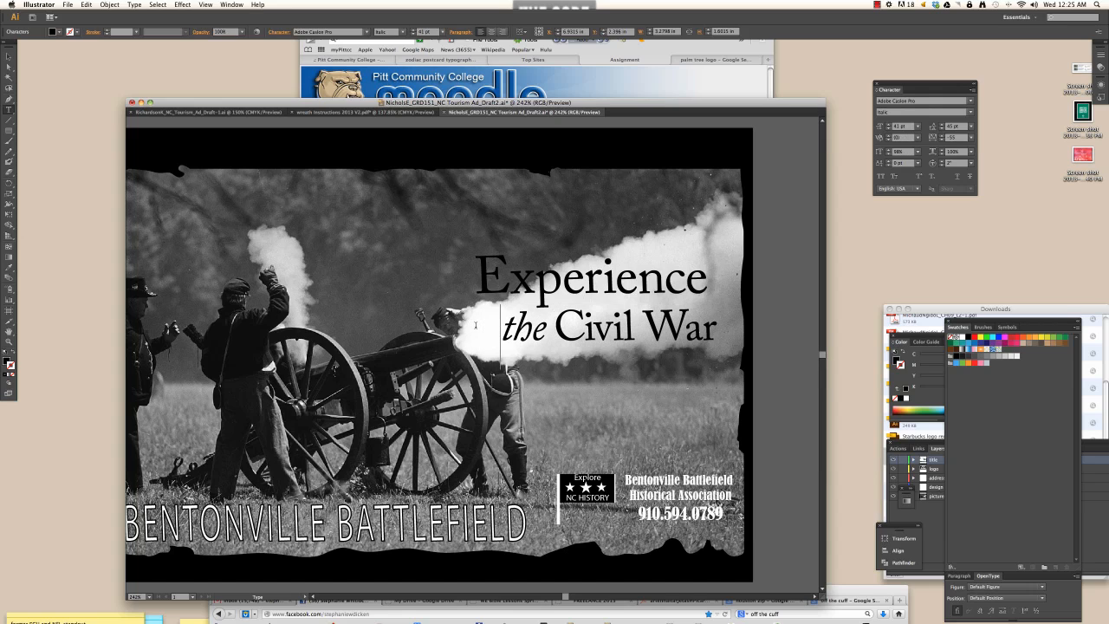
- Move the title slightly lower and right, then zoom out to see the ad
left_click(9, 56)
left_click_drag(542, 292, 569, 294)
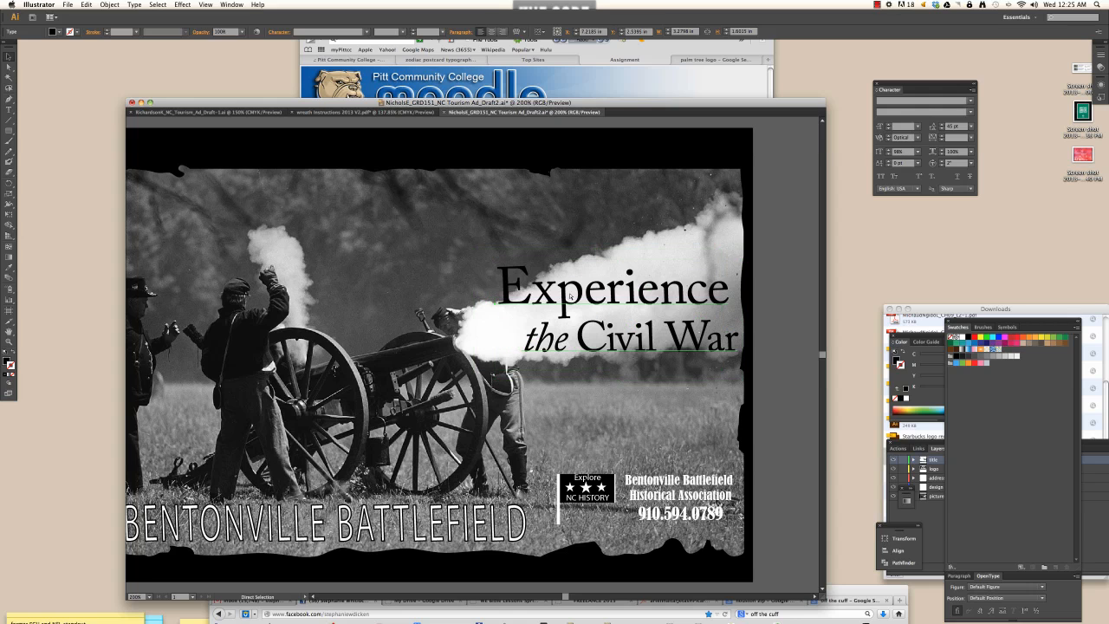
key("super+minus")
key("super+minus")
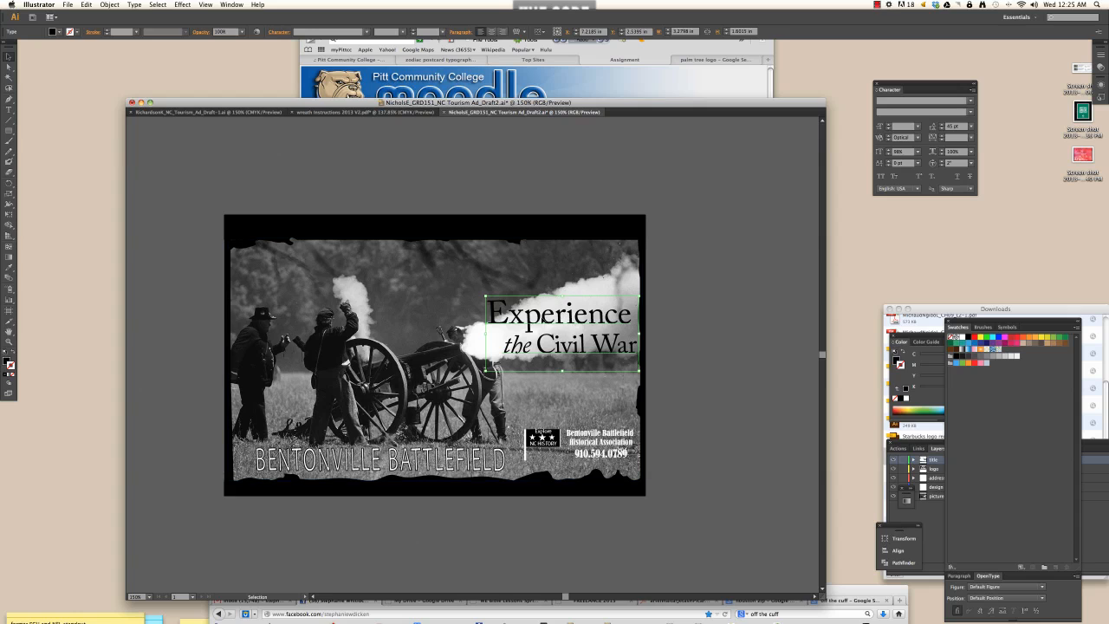
- Move the title to the photo's top-left and join it into one line
left_click_drag(600, 320, 406, 275)
double_click(307, 296)
key("BackSpace")
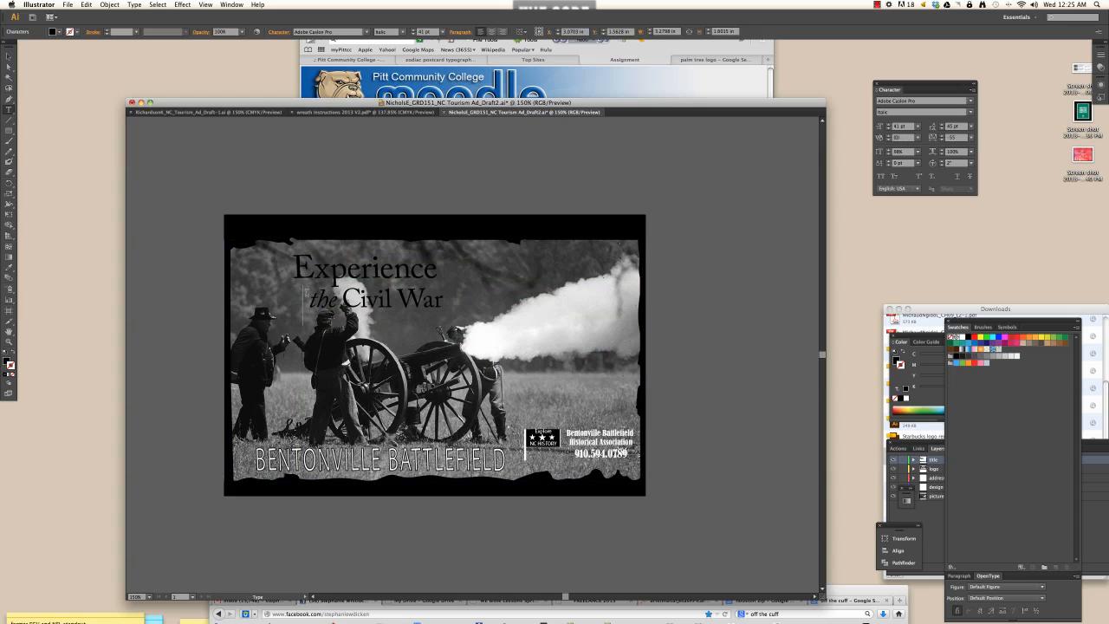
key("BackSpace")
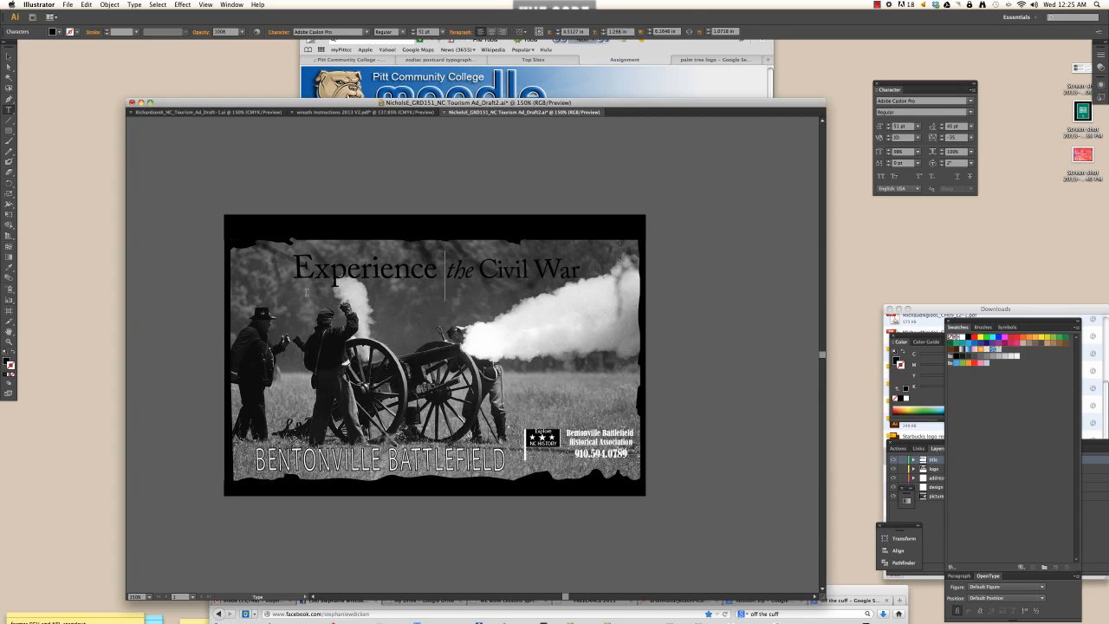
key("BackSpace")
key("BackSpace")
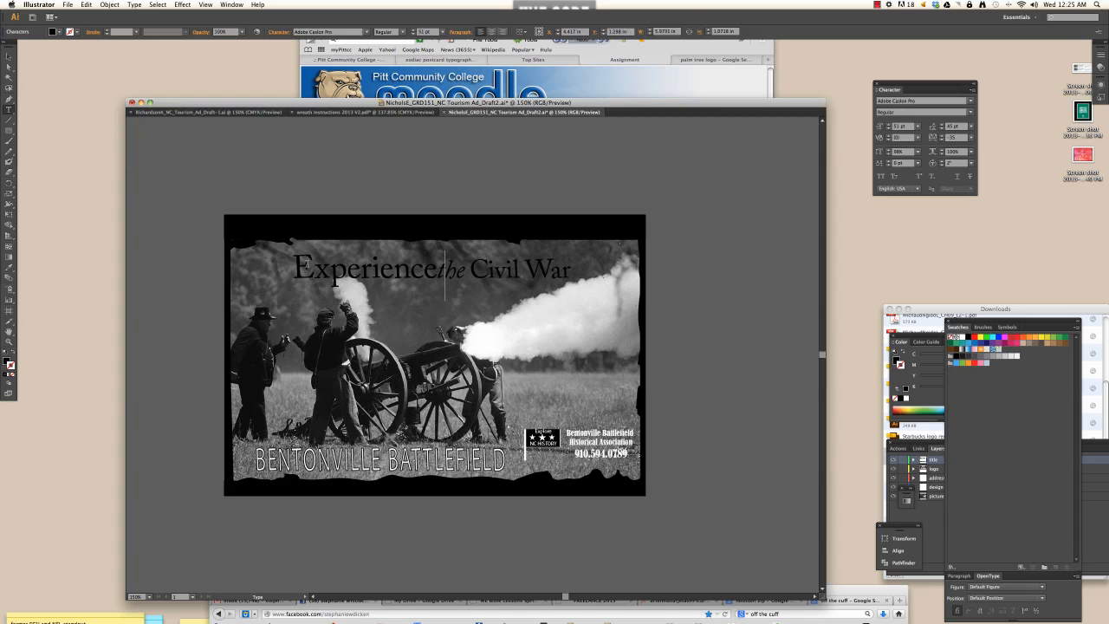
- Enlarge the title, shift it slightly left and lower, and paste a duplicate below
key("super+a")
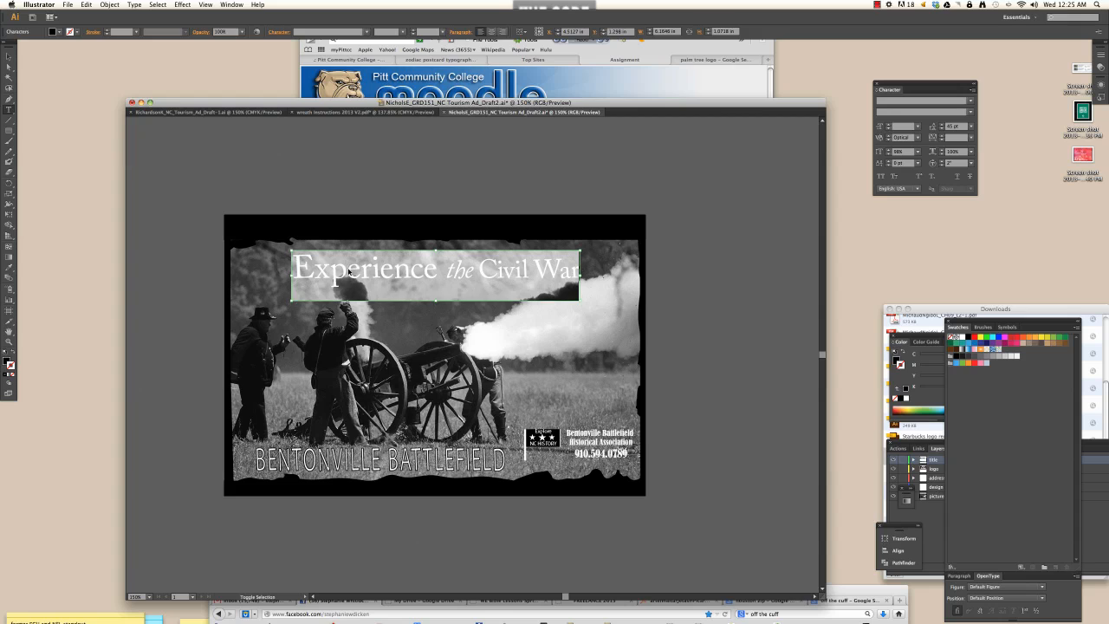
key("super+shift+period")
key("super+shift+period")
key("super+shift+period")
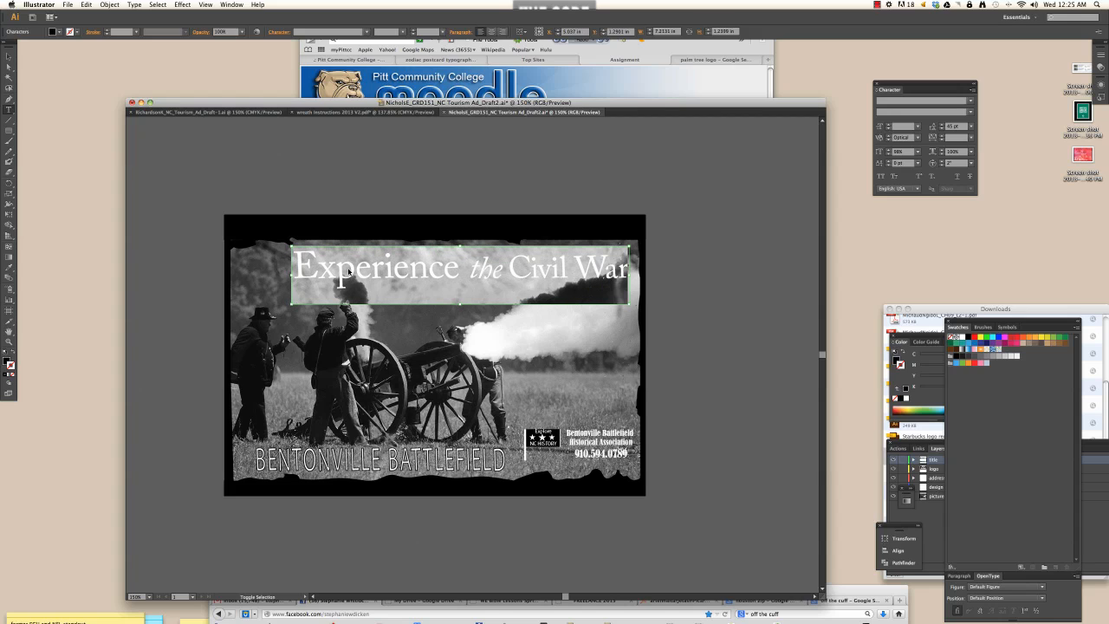
left_click(9, 56)
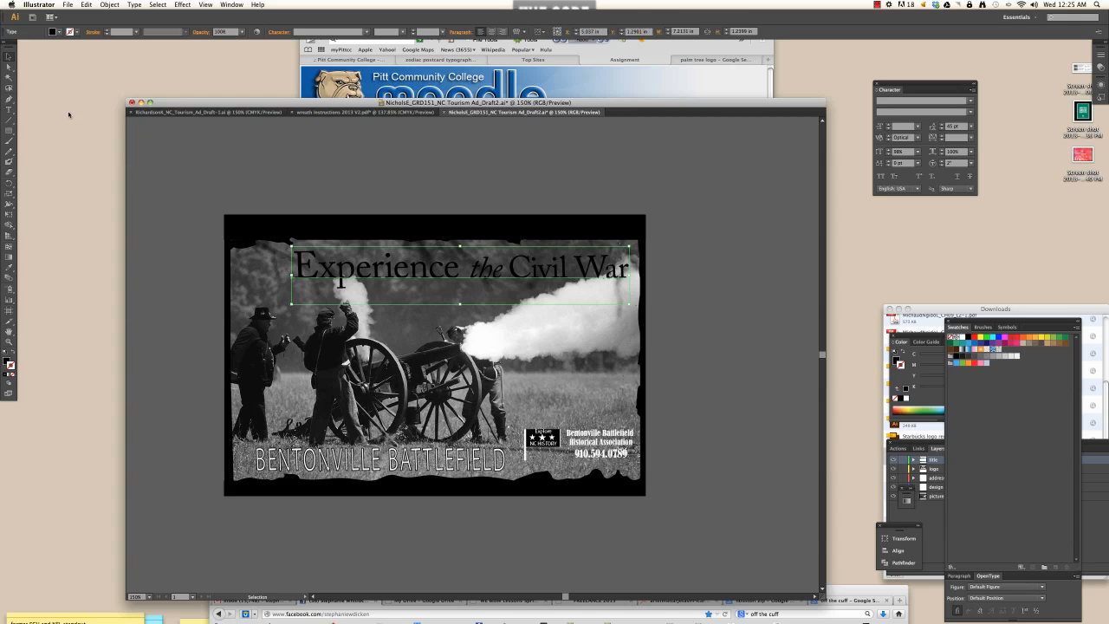
left_click_drag(338, 280, 315, 294)
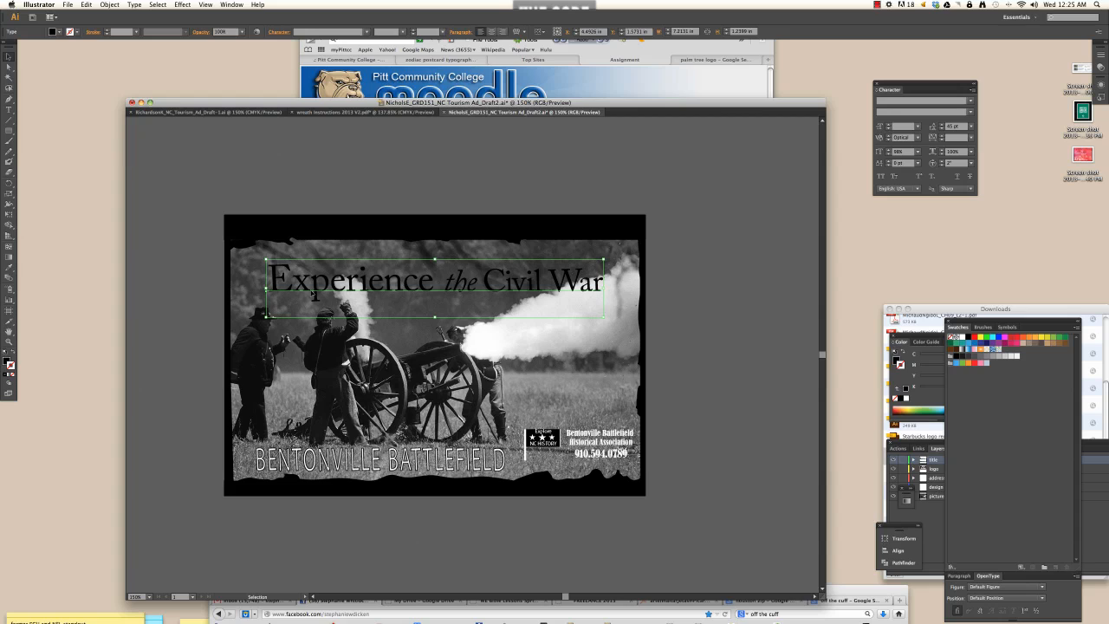
key("super+v")
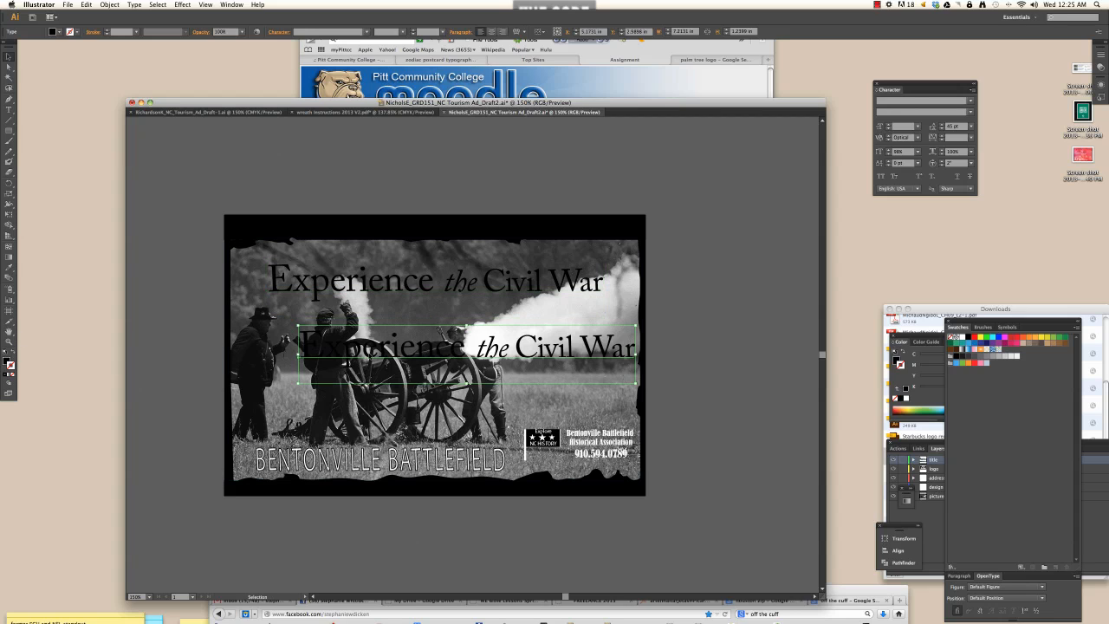
- Give the duplicate title a white fill and no stroke
double_click(347, 363)
key("super+a")
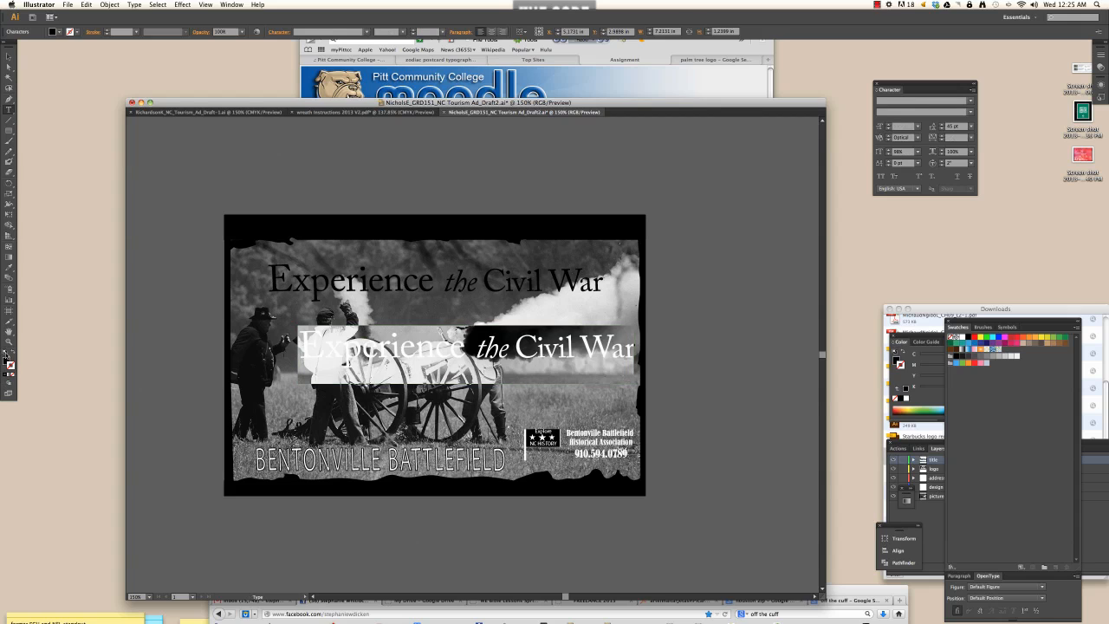
left_click(5, 354)
left_click(12, 373)
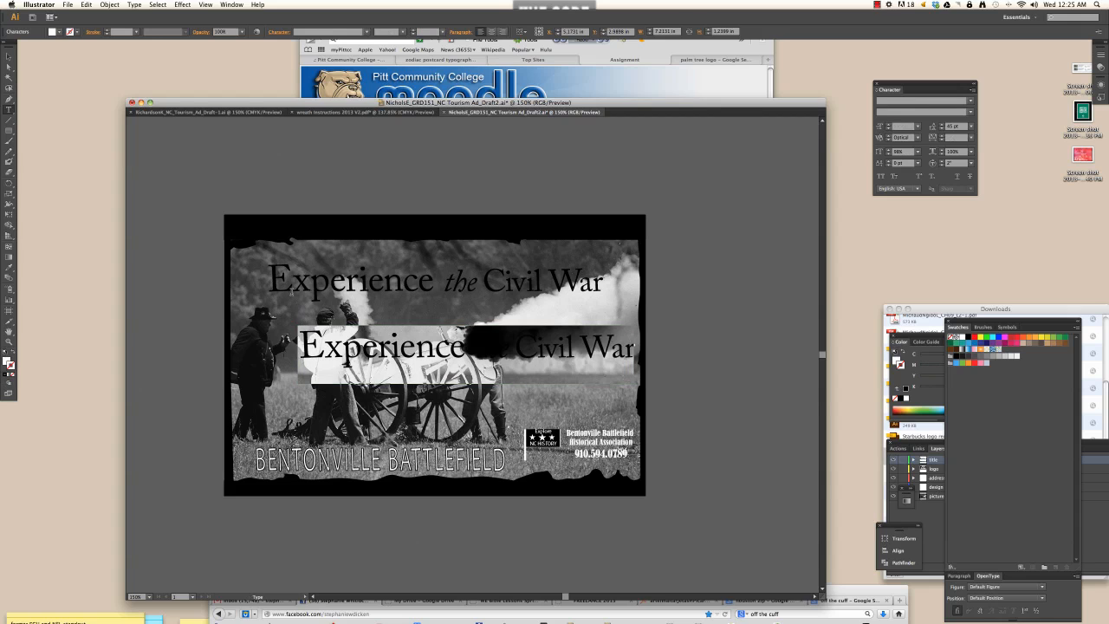
left_click(8, 57)
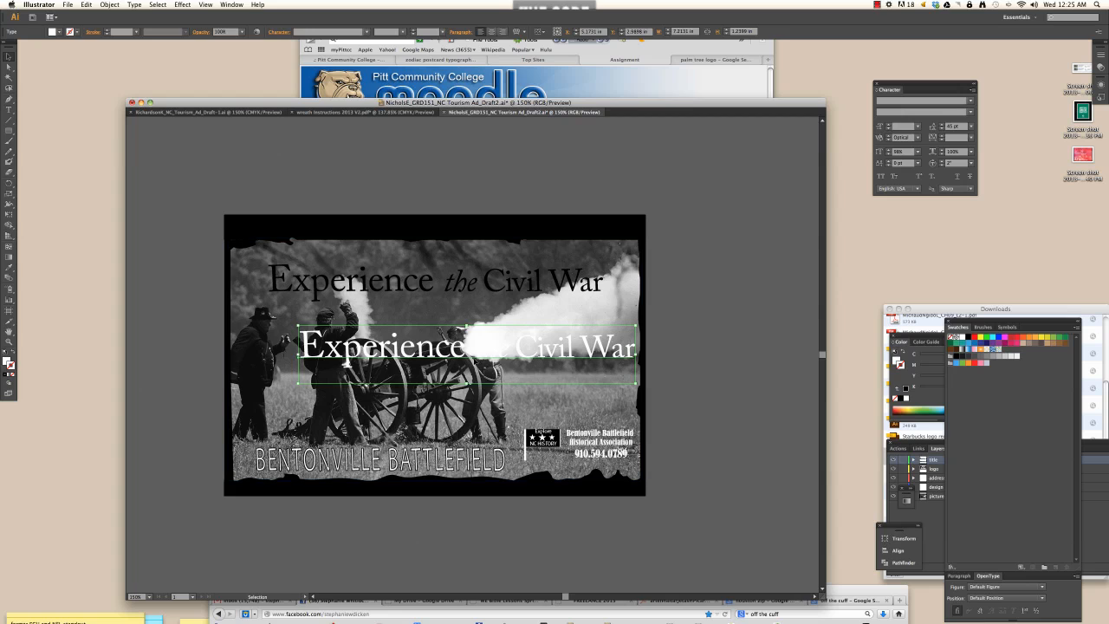
- Lay the white title over the black one, offset a few nudges up and right
left_click_drag(478, 362, 440, 299)
key("Up")
key("Up")
key("Up")
key("Up")
key("Right")
key("Right")
key("Right")
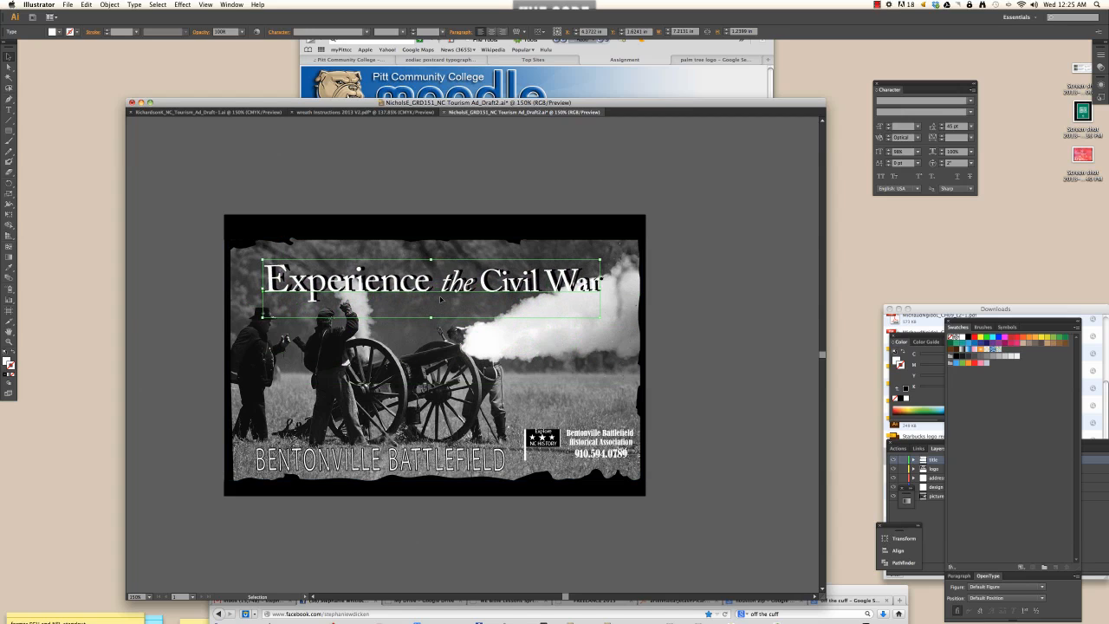
key("Right")
key("Right")
key("Right")
key("Right")
key("Right")
key("Right")
key("Up")
key("Up")
key("Up")
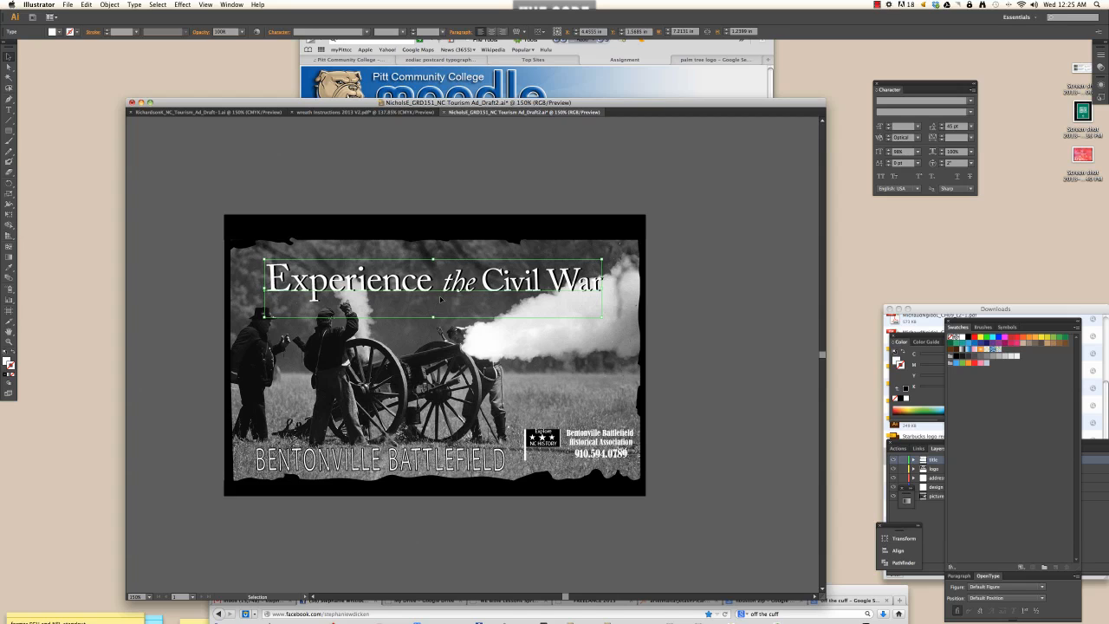
key("Up")
key("Right")
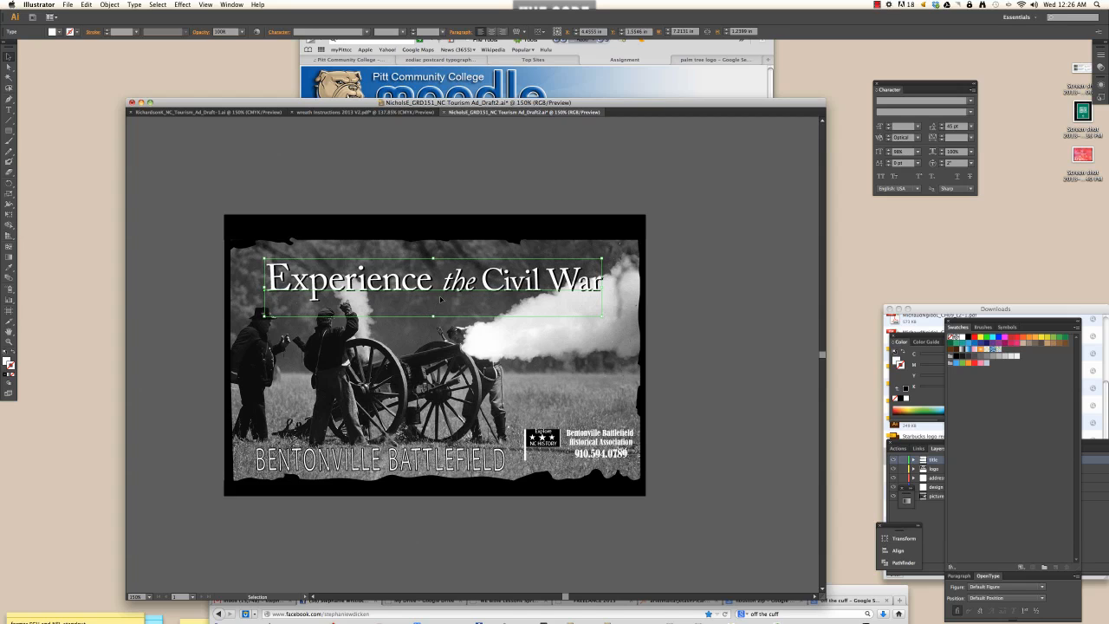
key("Right")
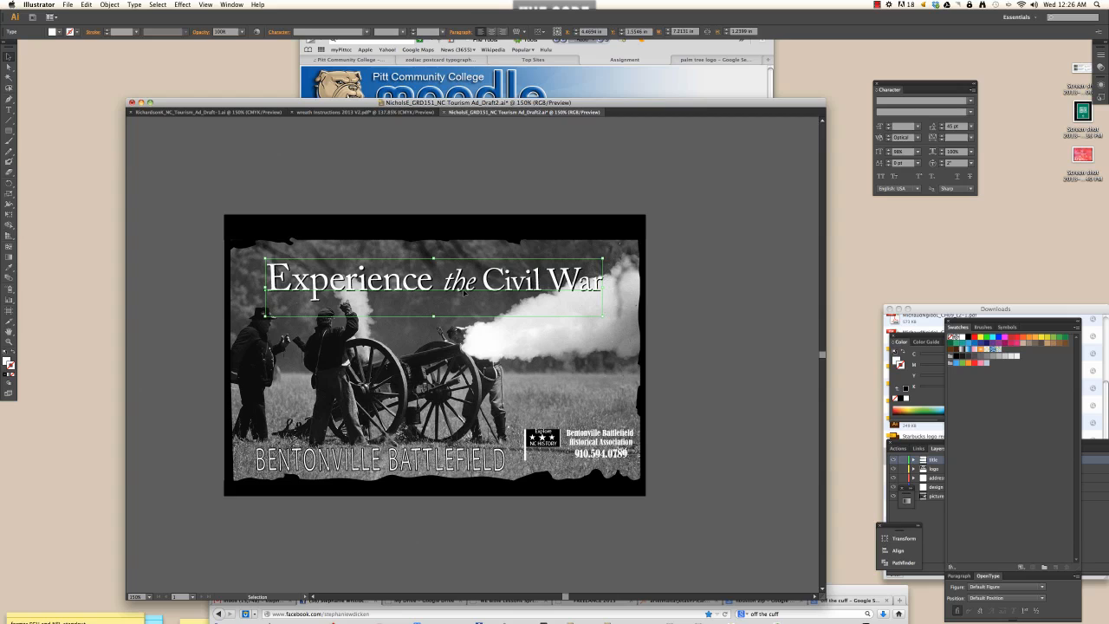
left_click(746, 336)
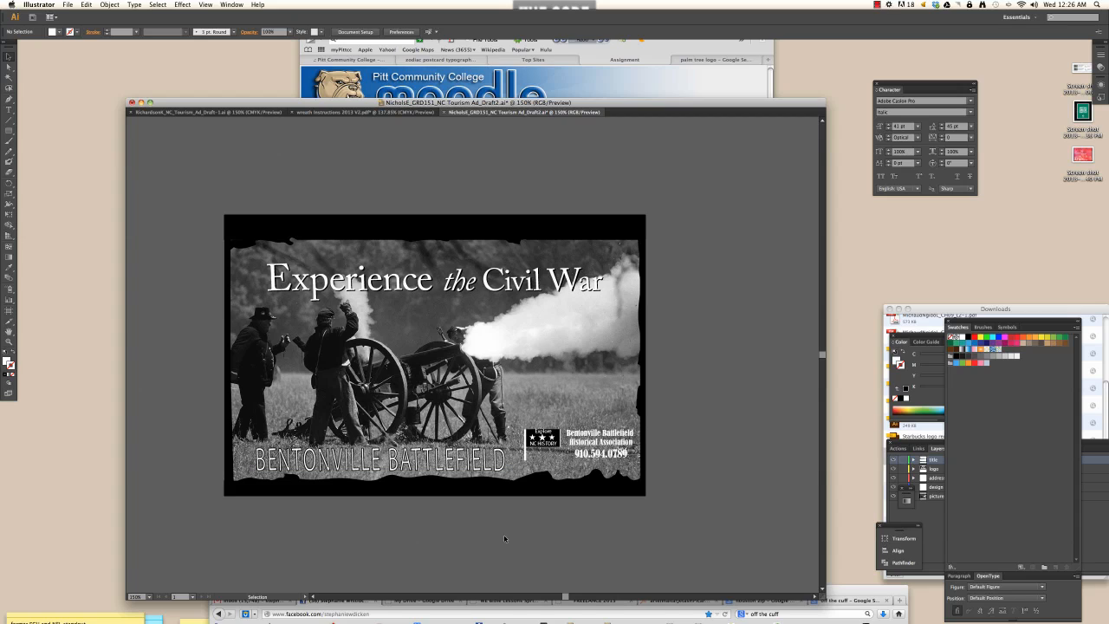
double_click(464, 464)
key("super+a")
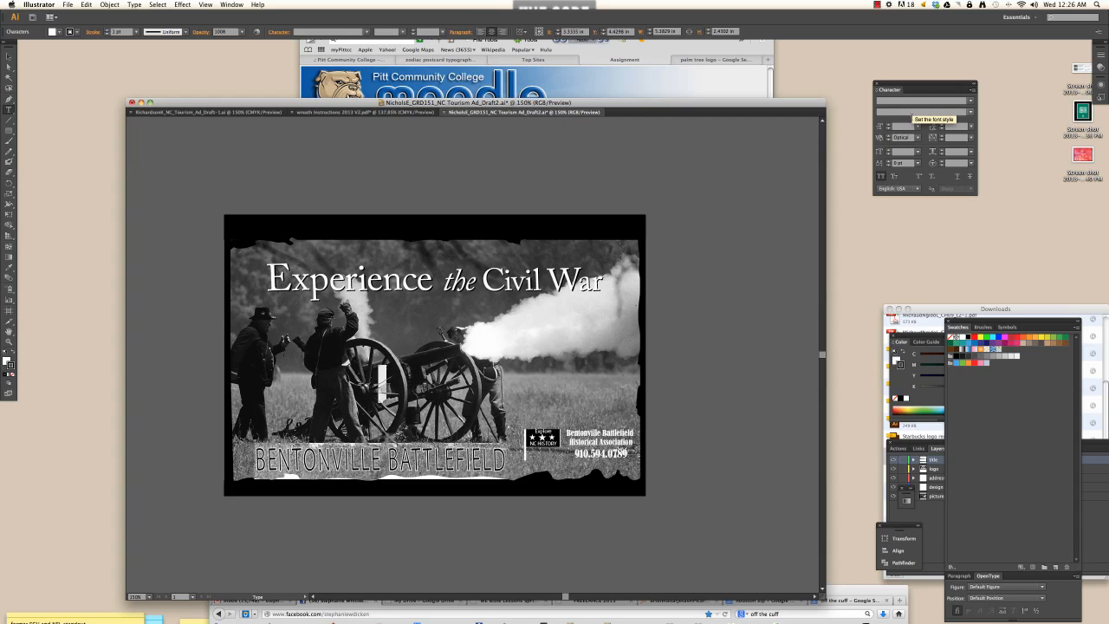
left_click(844, 593)
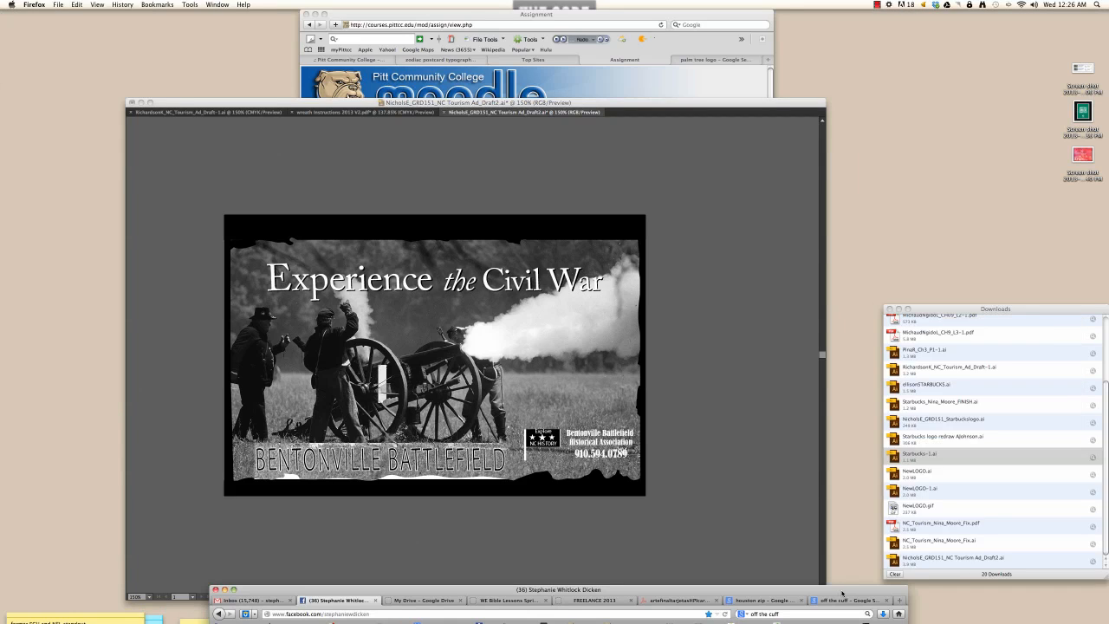
left_click(767, 395)
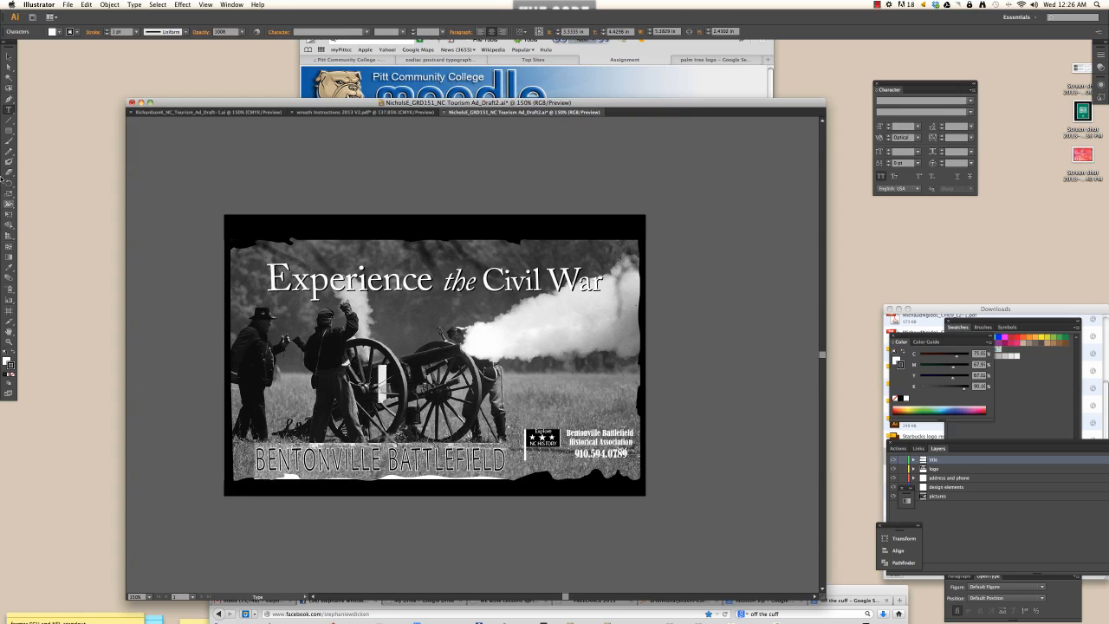
left_click_drag(442, 102, 442, 86)
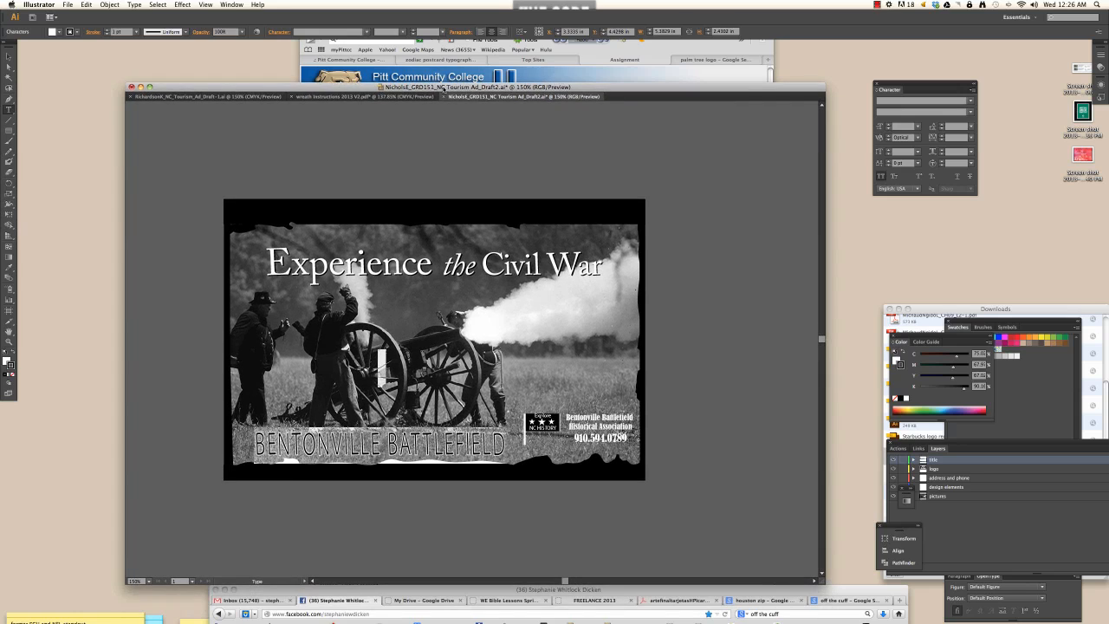